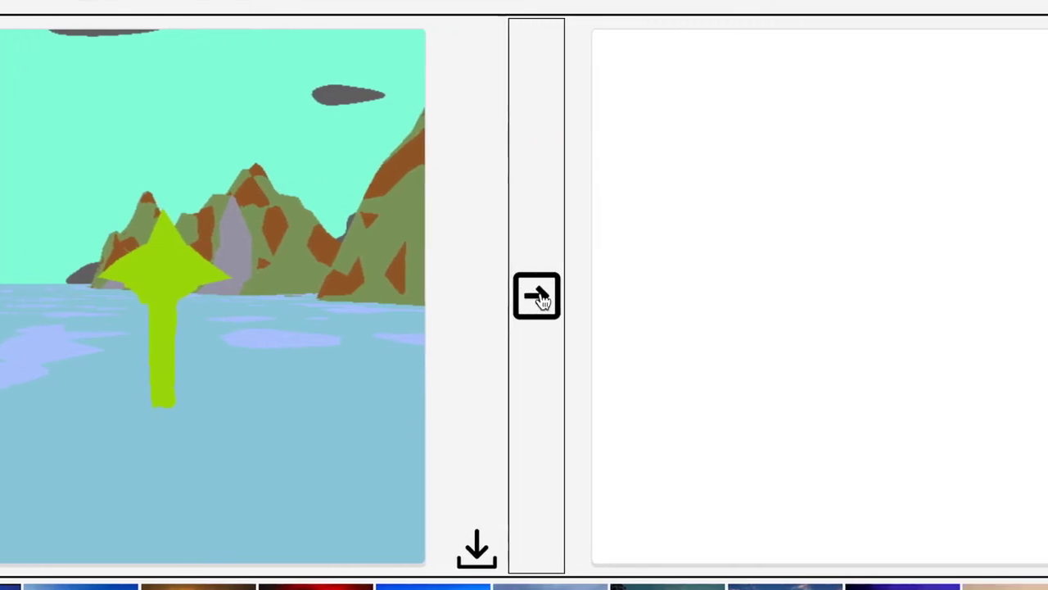
Generate a photo-realistic landscape in GauGAN from the mountains, sea and tree segmentation map.
left_click(544, 297)
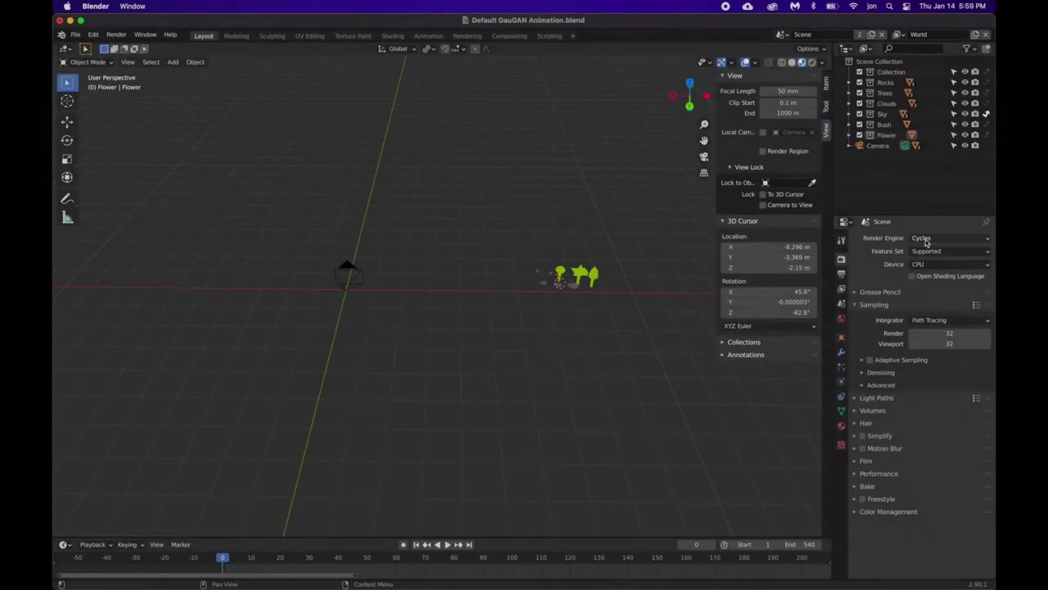
Keep Cycles as the render engine and check the Film settings for transparency.
left_click(929, 239)
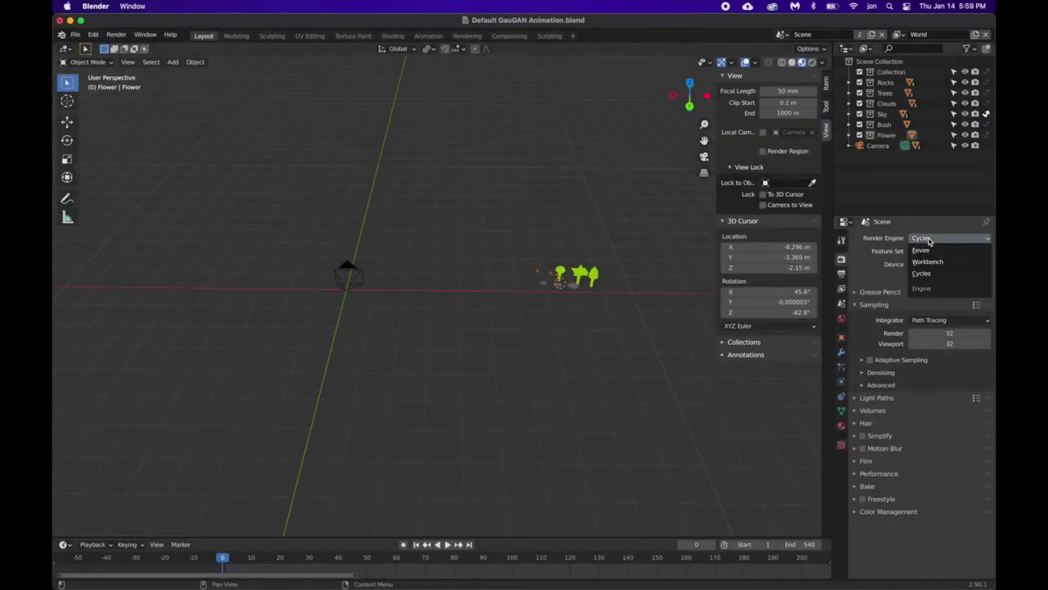
left_click(930, 239)
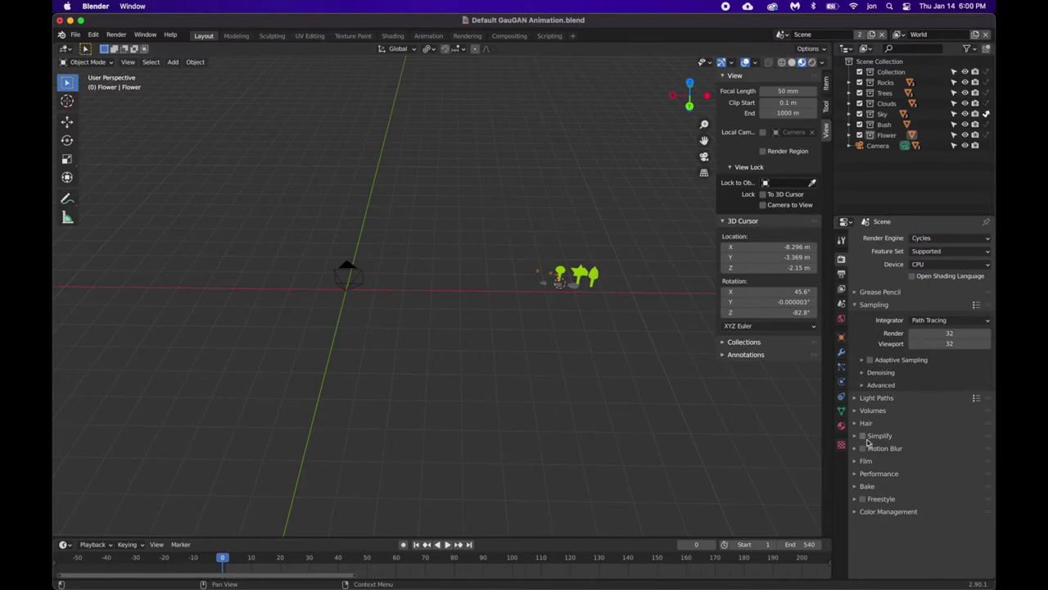
left_click(854, 461)
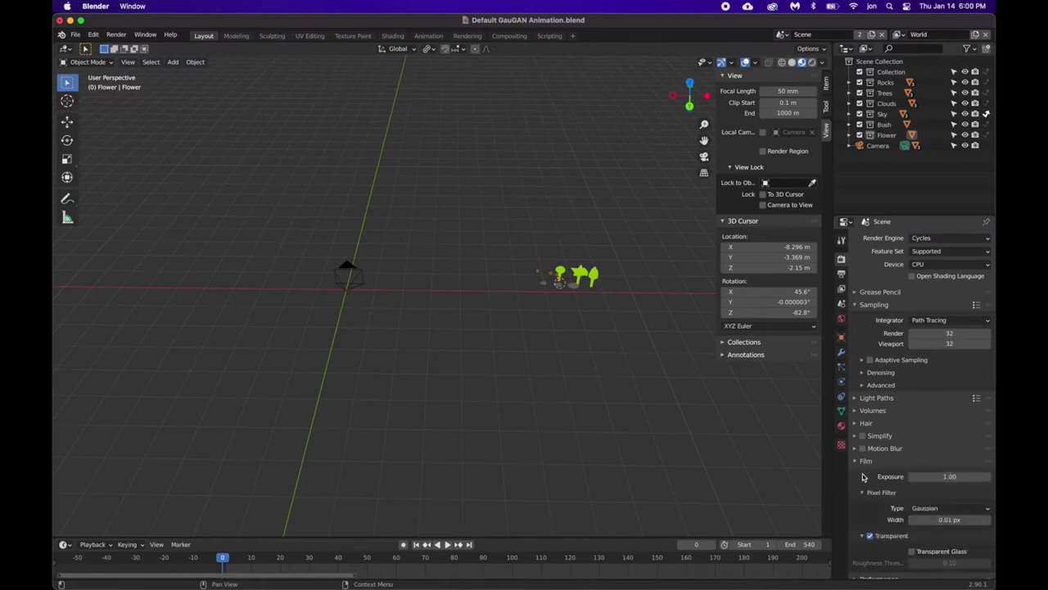
scroll(862, 477, "down", 3)
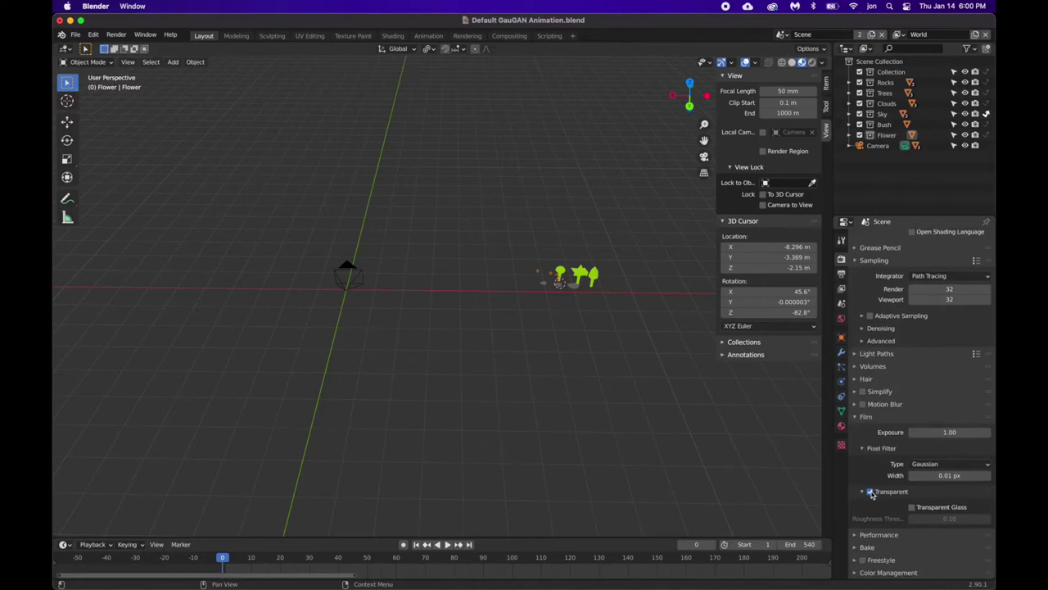
left_click(855, 418)
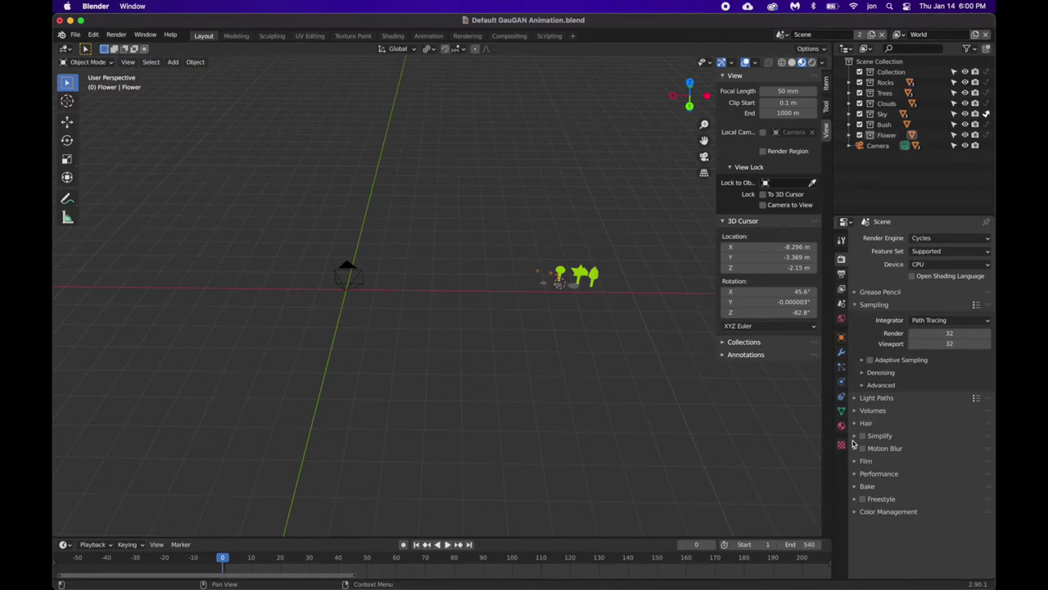
left_click(855, 461)
scroll(855, 464, "down", 3)
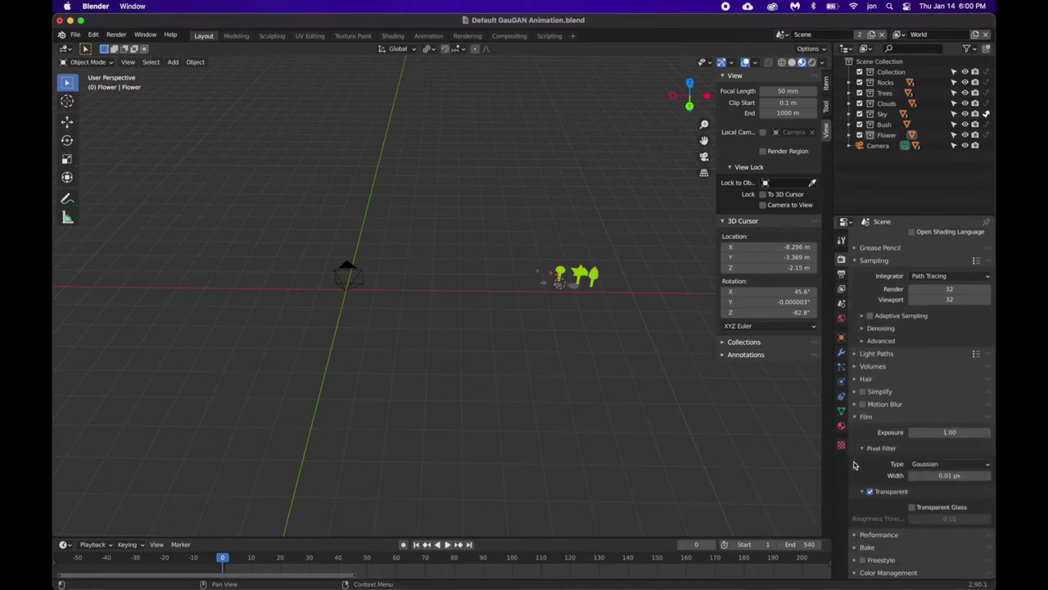
left_click(854, 417)
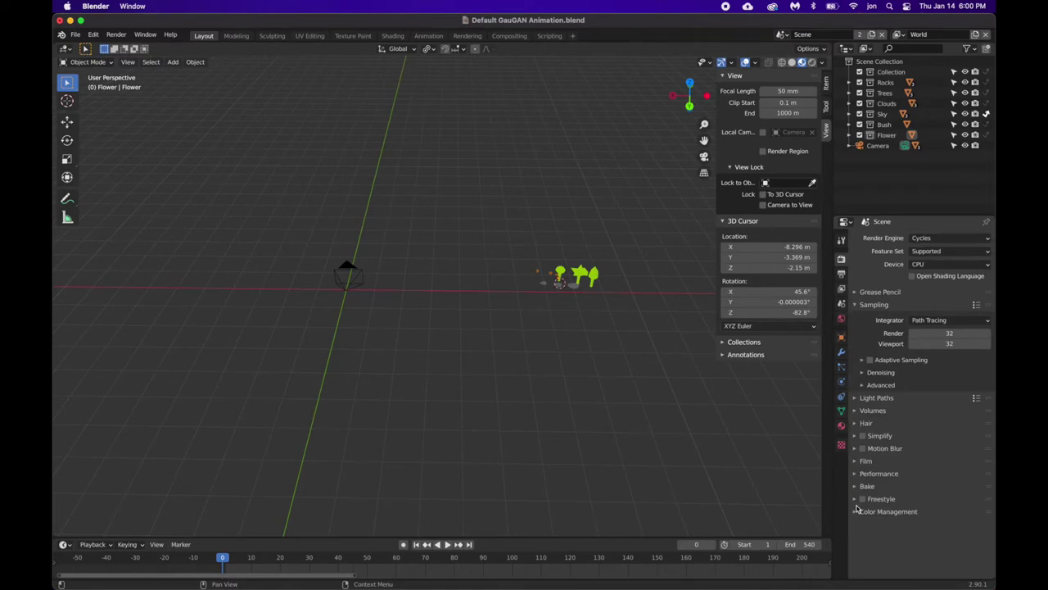
Expand Color Management and keep the display device on sRGB.
left_click(855, 511)
scroll(856, 511, "down", 2)
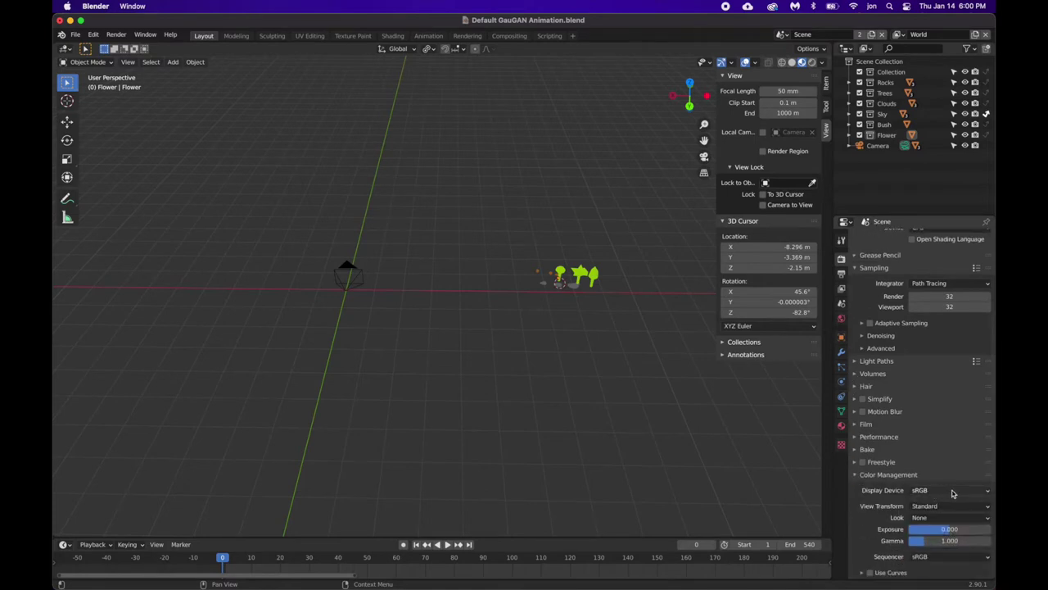
left_click(953, 490)
left_click(954, 490)
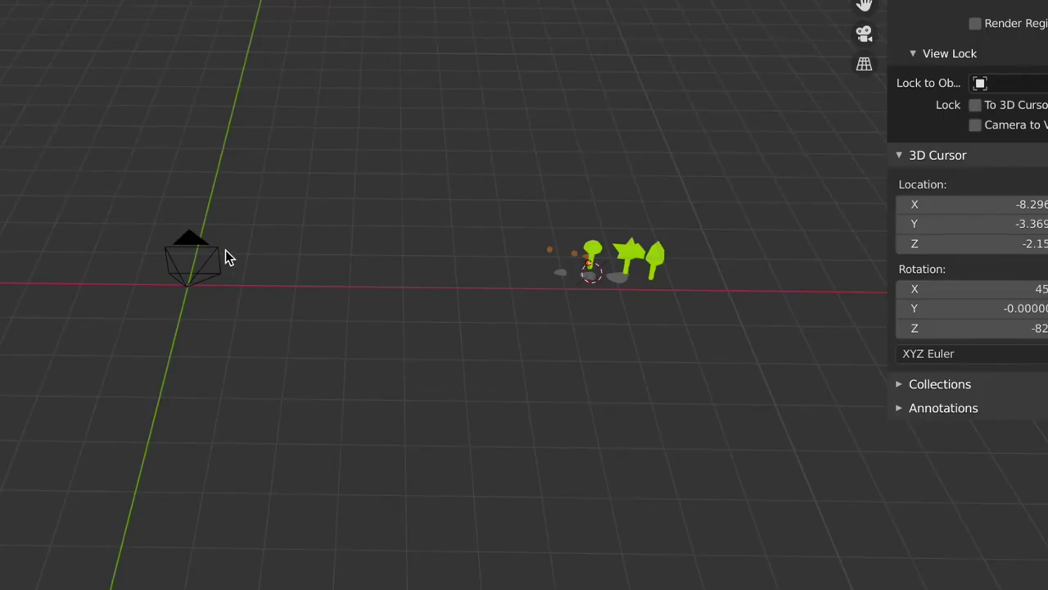
Zoom in on the trees, select the rightmost tree Tree.002 and show its material slots.
middle_click_drag(225, 250, 332, 280)
scroll(336, 283, "up", 10)
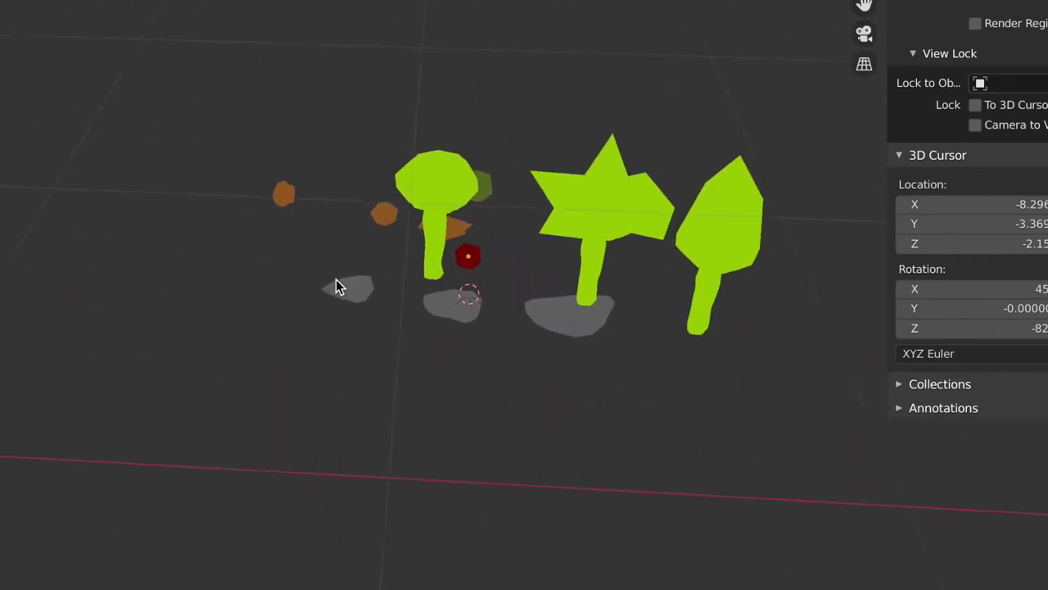
middle_click_drag(336, 287, 353, 276)
scroll(434, 161, "up", 4)
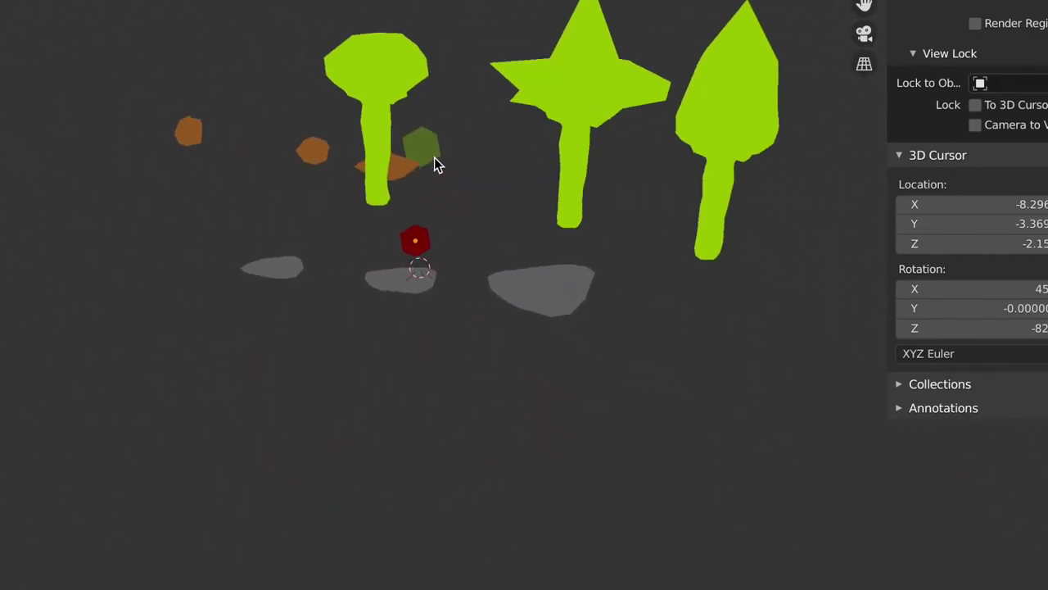
scroll(434, 158, "up", 6)
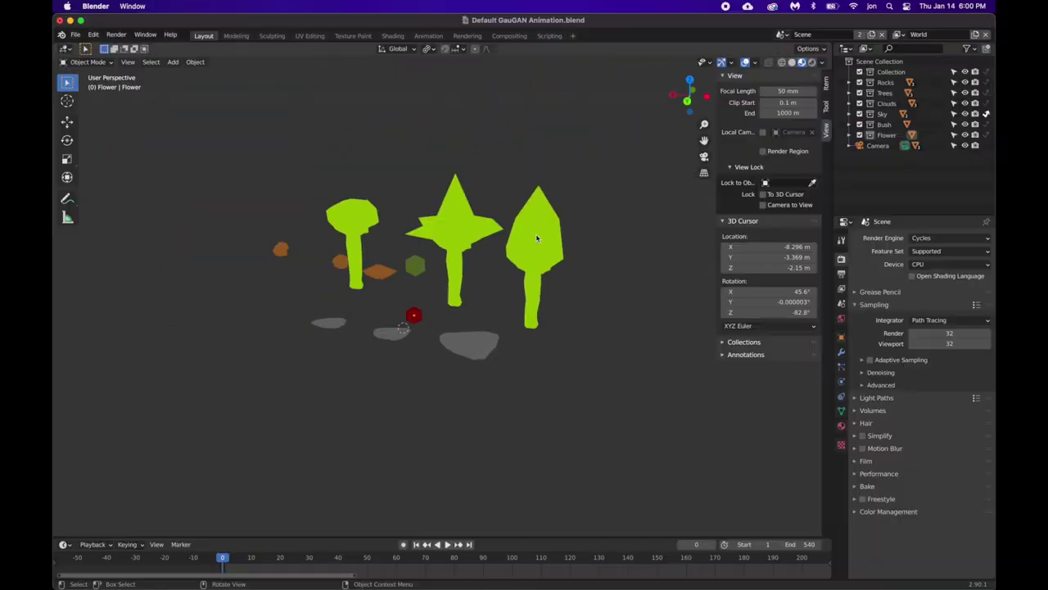
left_click(540, 185)
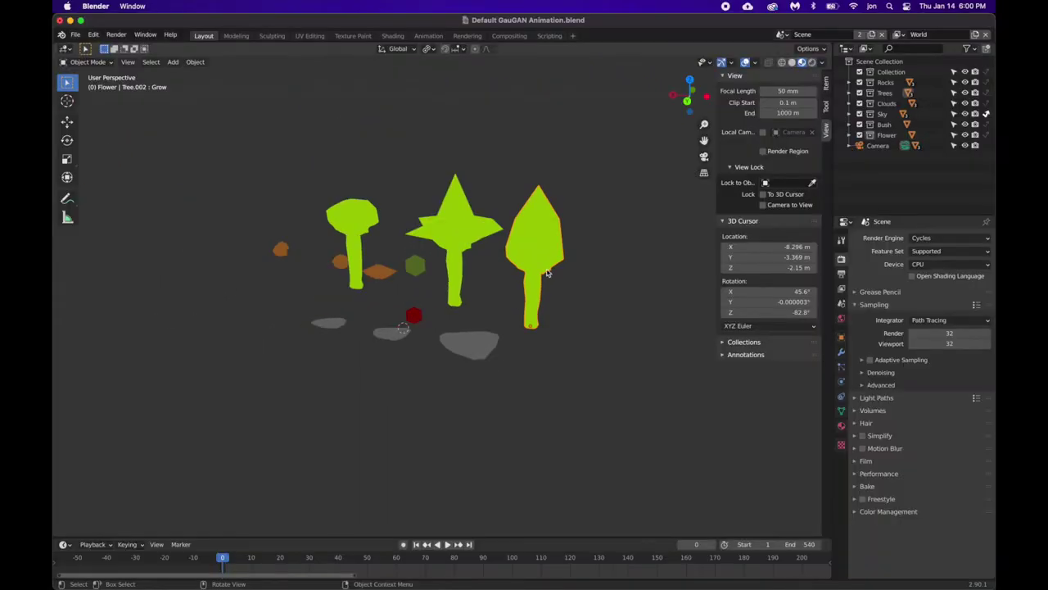
left_click(842, 427)
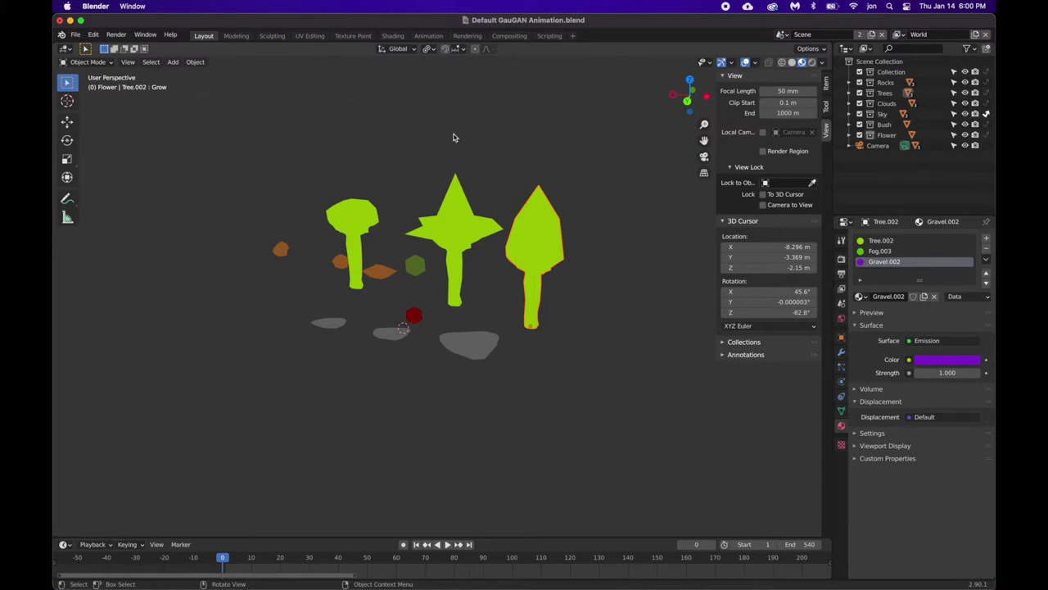
Switch to the Shading workspace and view Tree.002's Emission node at strength 1.000.
left_click(393, 36)
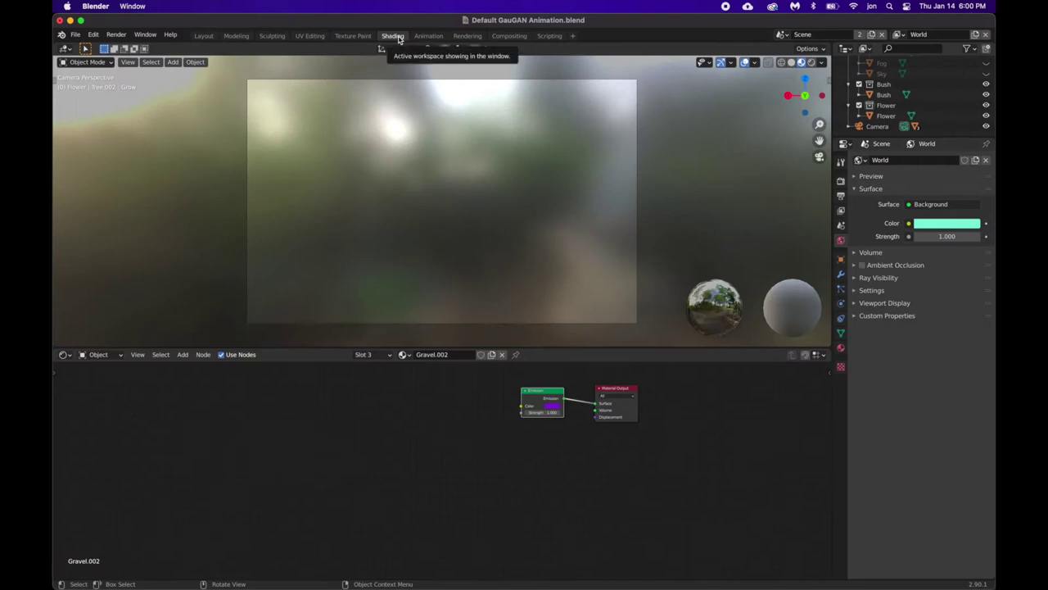
middle_click_drag(510, 218, 506, 222)
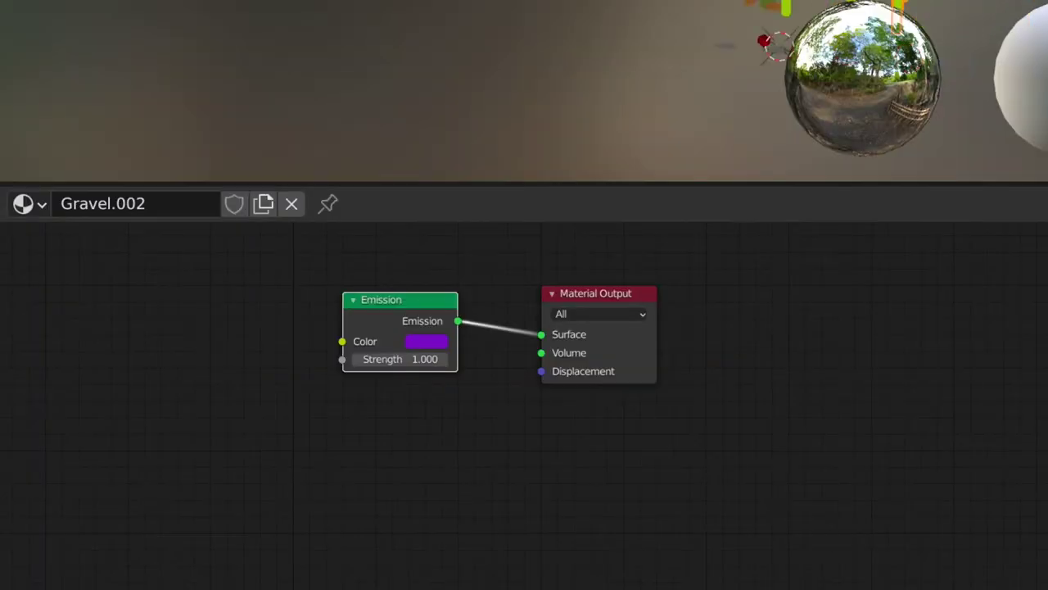
middle_click_drag(524, 91, 524, 90)
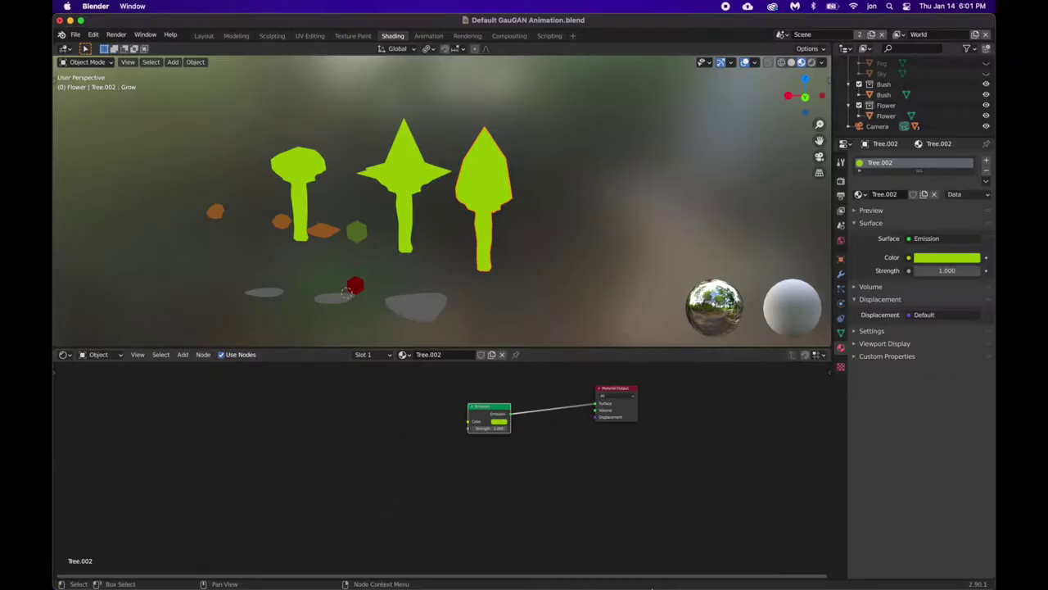
mouse_move(652, 574)
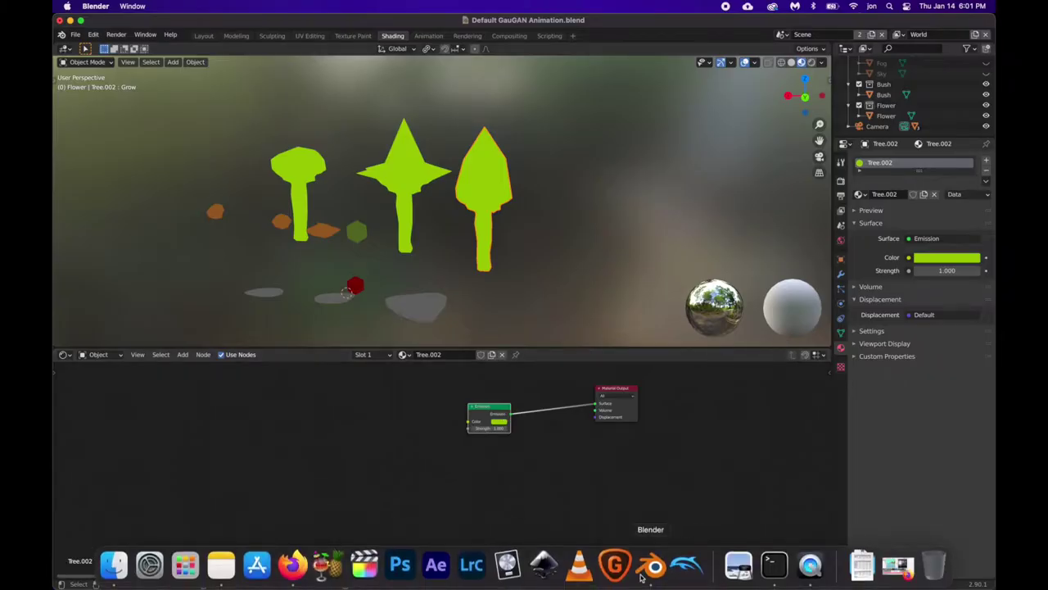
left_click(221, 565)
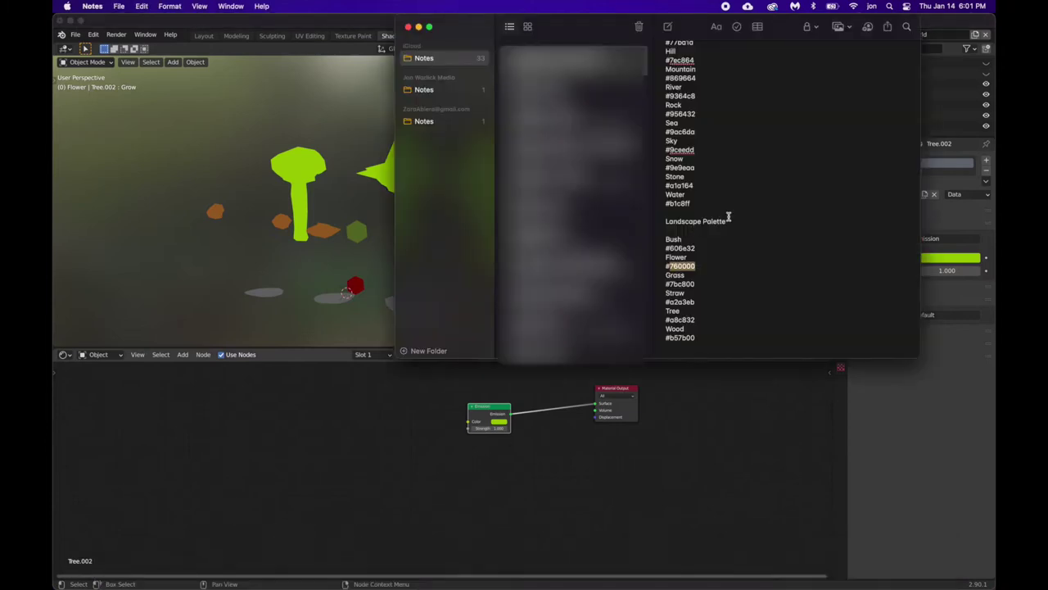
Select the Tree code a8c832 in the Landscape Palette note, then return to Blender.
scroll(707, 254, "down", 2)
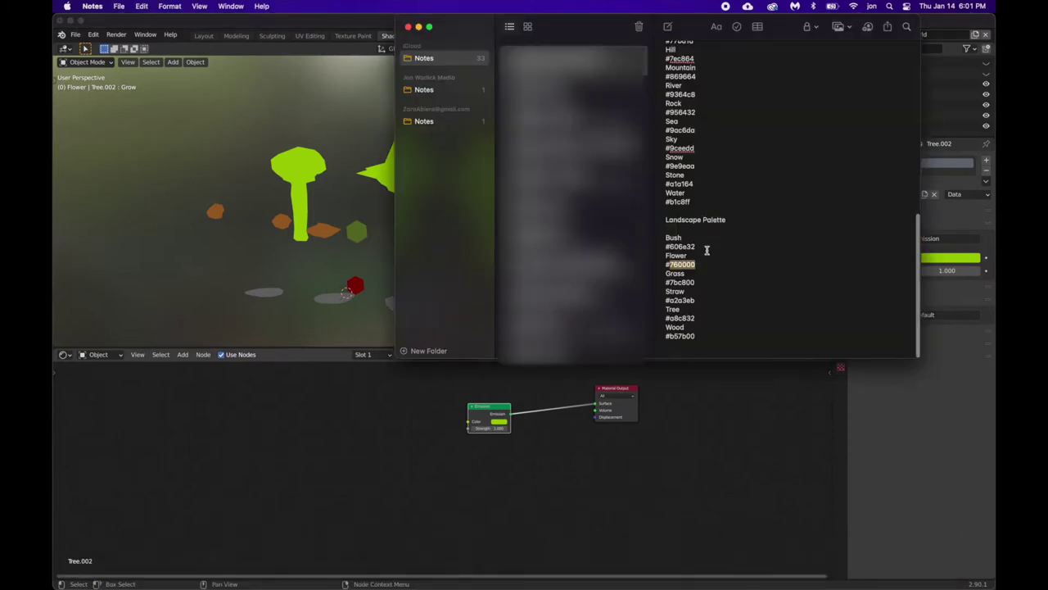
left_click_drag(700, 321, 670, 324)
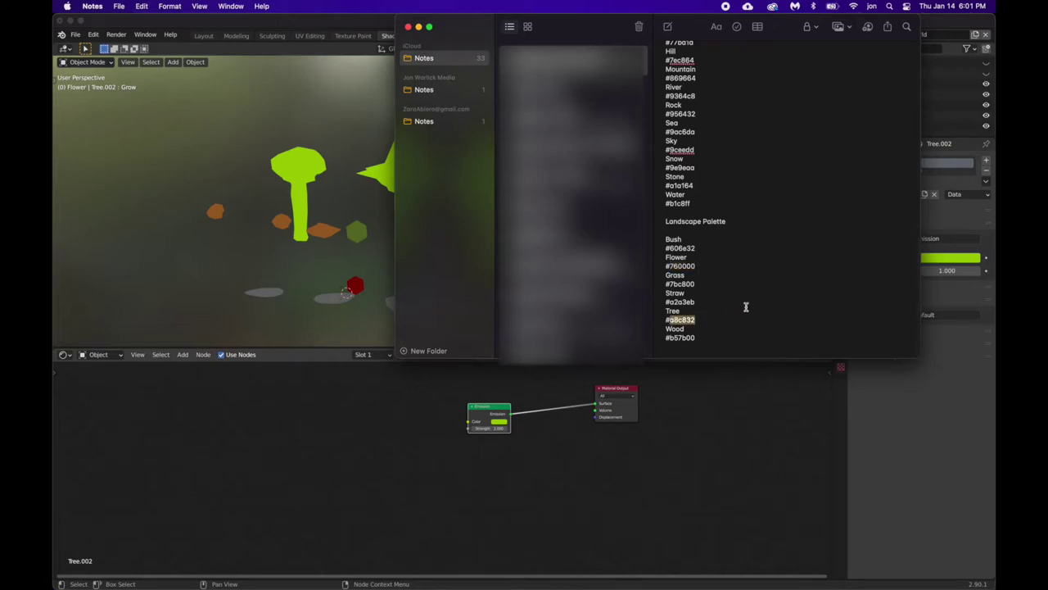
left_click(572, 447)
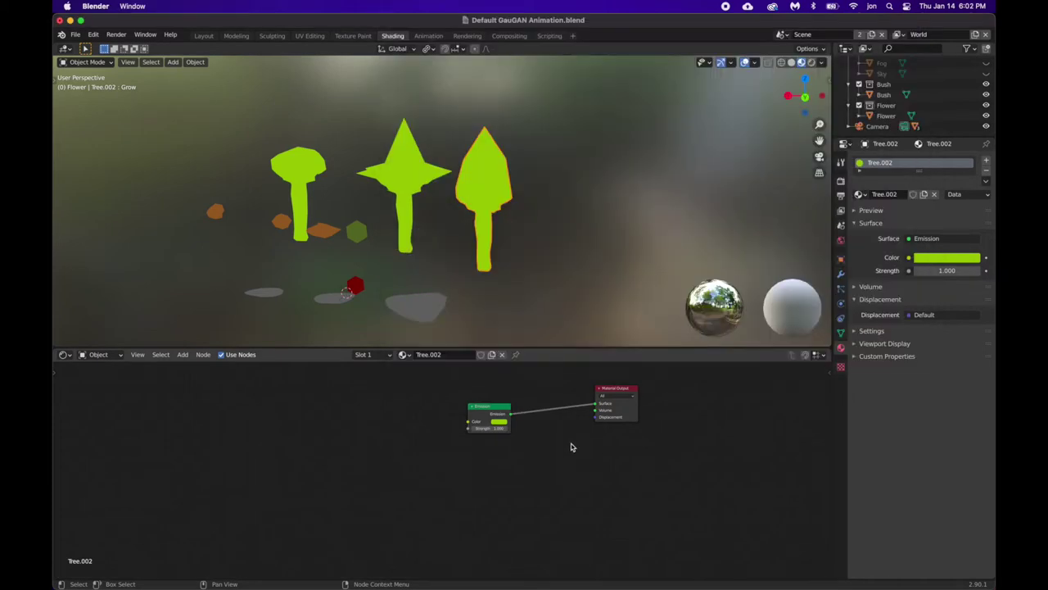
left_click(502, 423)
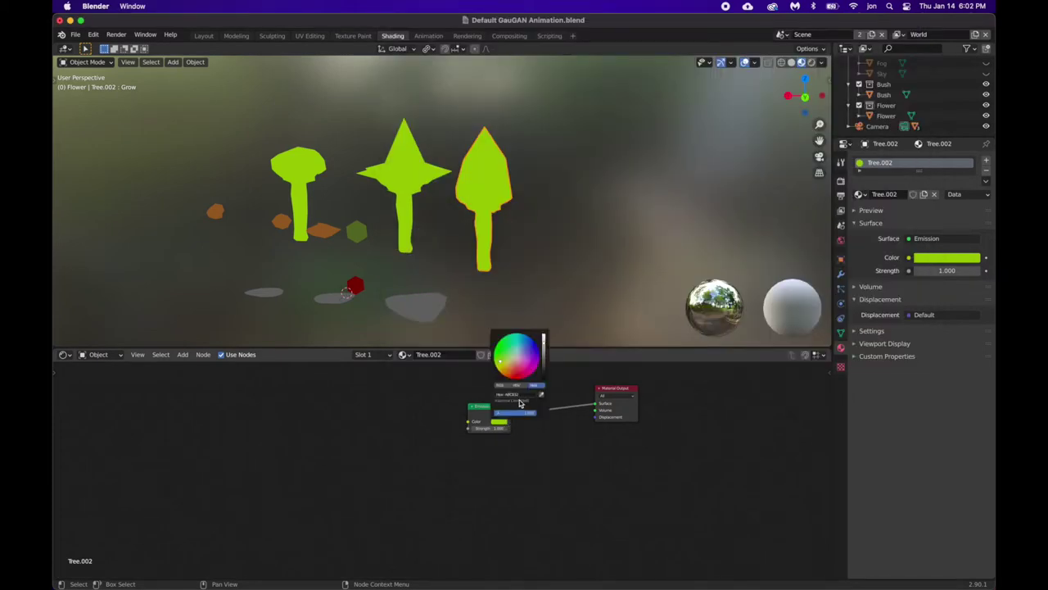
left_click(523, 394)
key("ctrl+a")
key("Return")
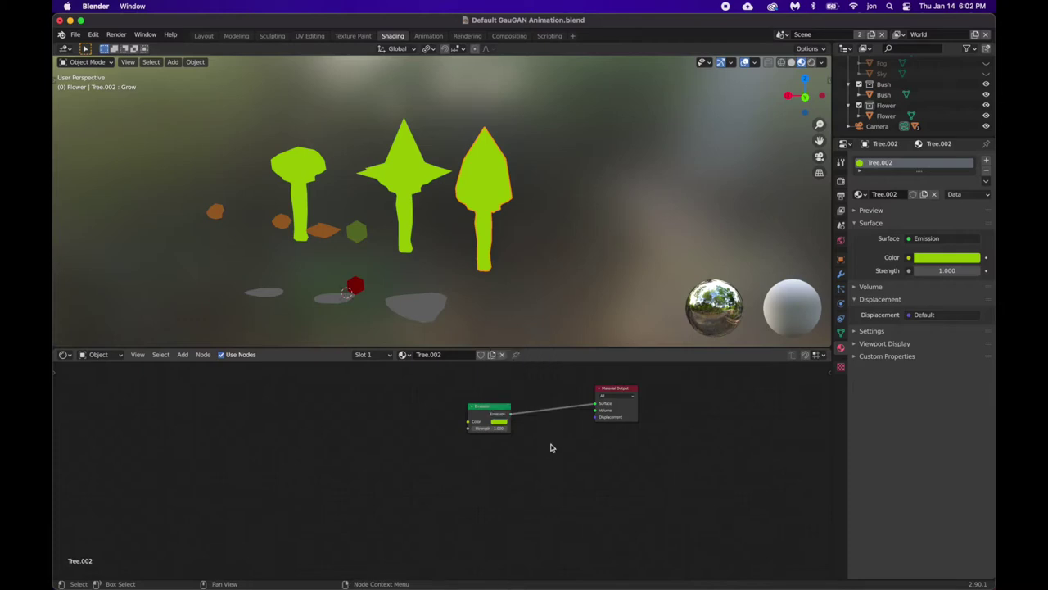
middle_click_drag(477, 191, 491, 175)
left_click(811, 63)
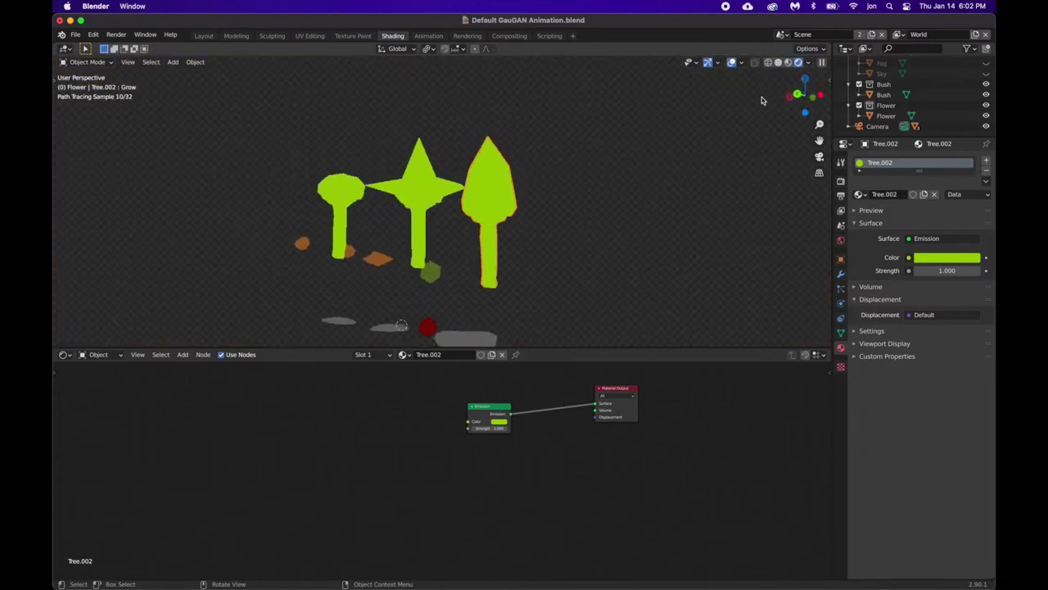
left_click(791, 63)
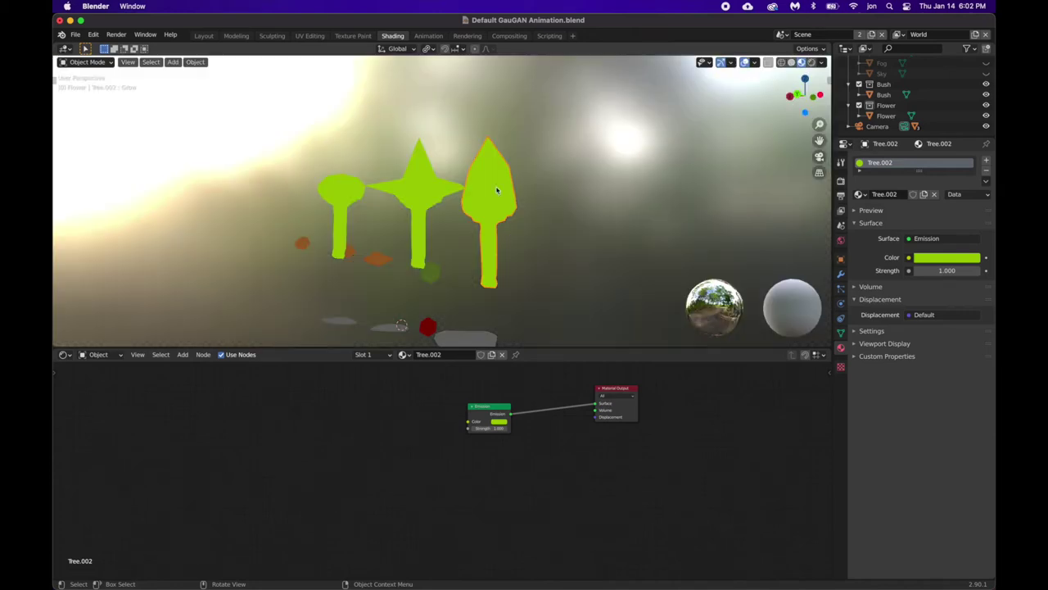
middle_click_drag(497, 190, 496, 190)
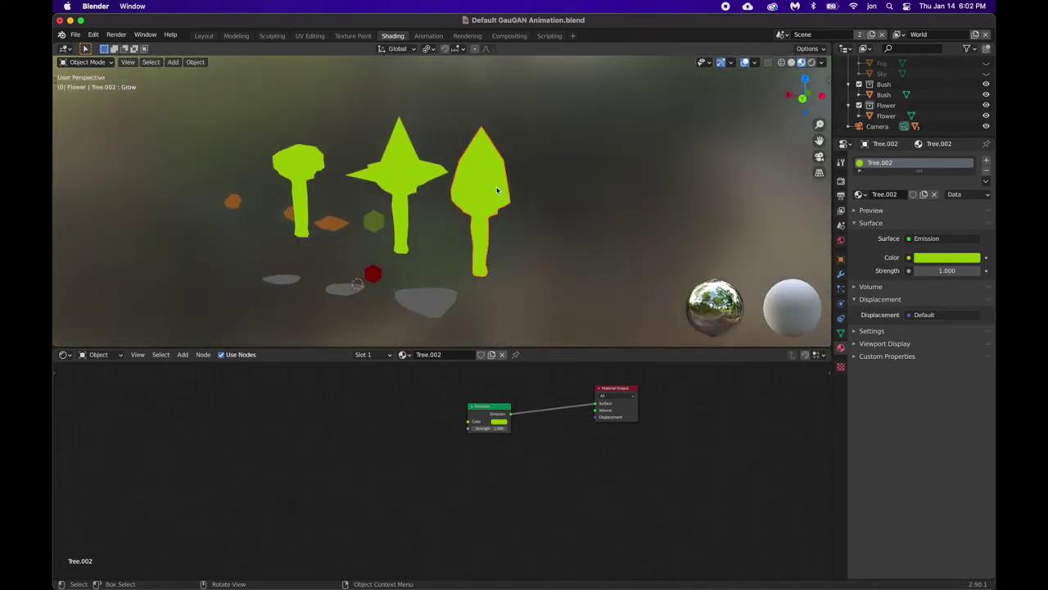
left_click(204, 35)
Reset the 3D cursor to the world origin (0 m on X, Y and Z).
scroll(506, 280, "down", 4)
scroll(506, 280, "left", 5, "shift")
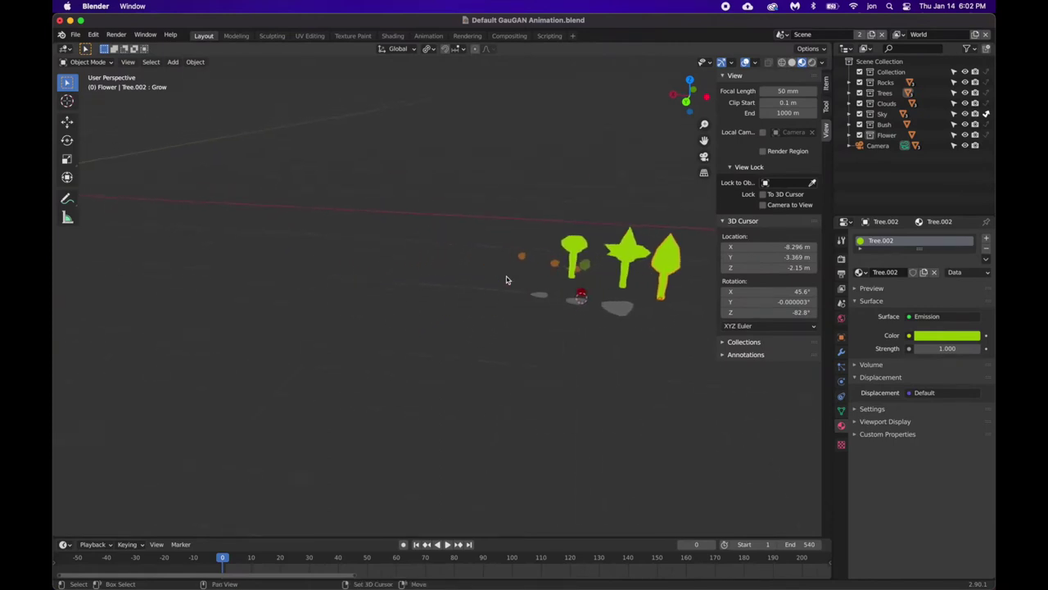
scroll(507, 280, "down", 3)
scroll(507, 280, "left", 10)
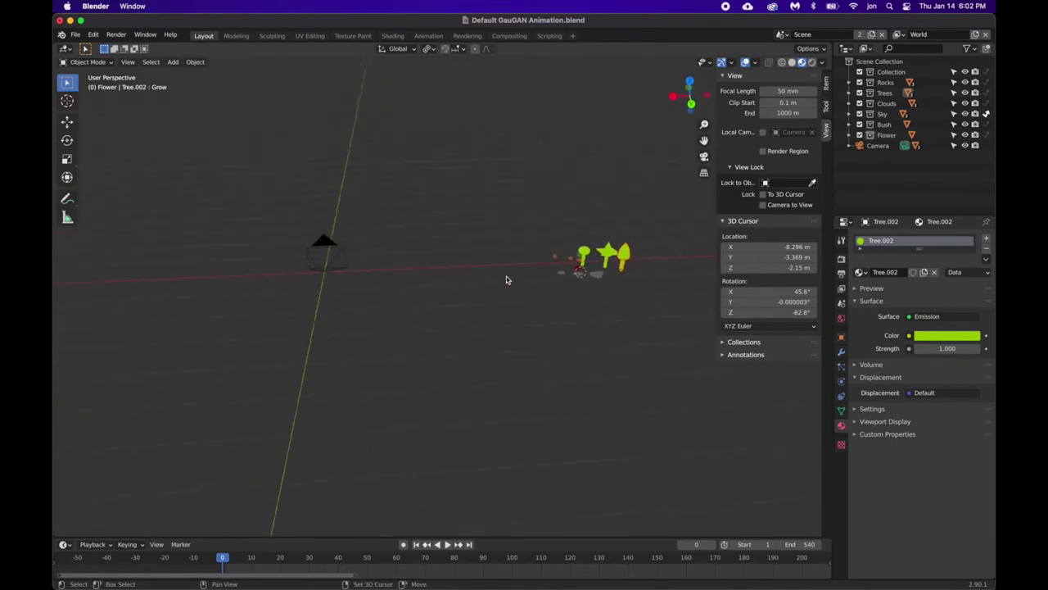
scroll(506, 280, "left", 5)
key("shift+c")
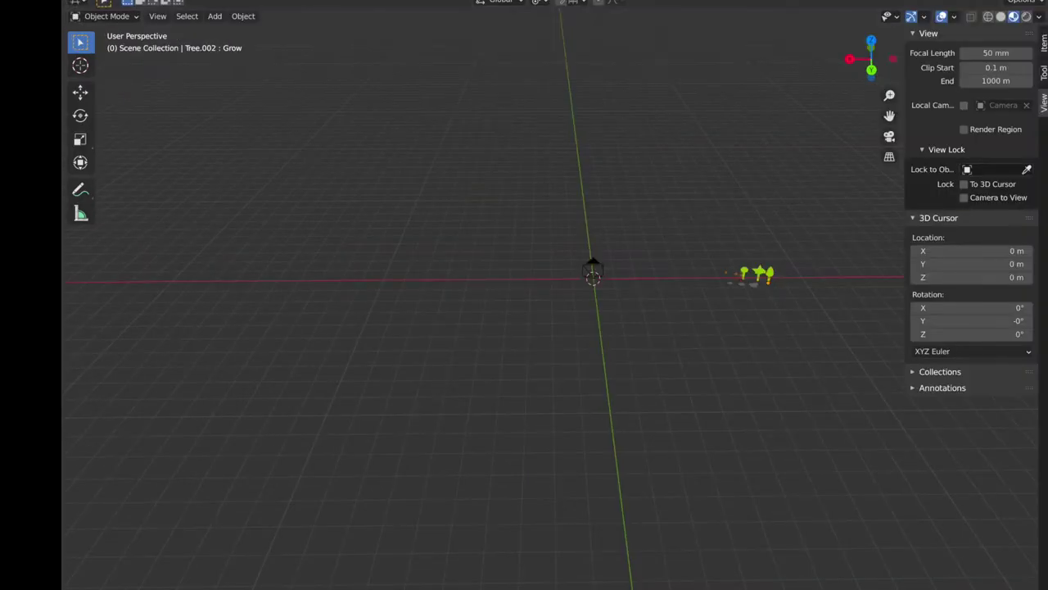
Add a 2 m plane mesh at the origin.
key("shift+a")
mouse_move(618, 294)
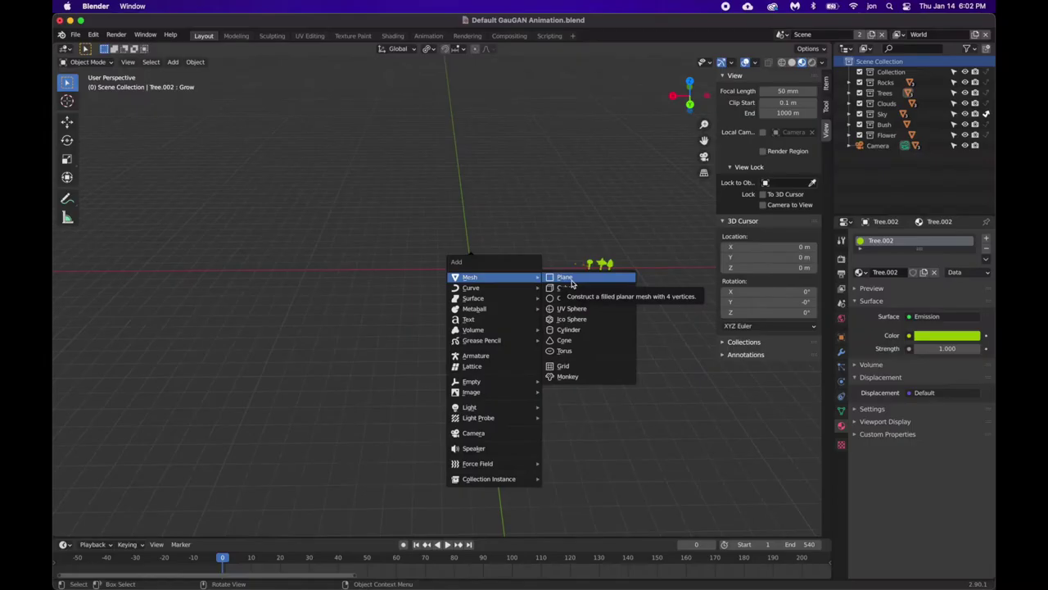
left_click(710, 289)
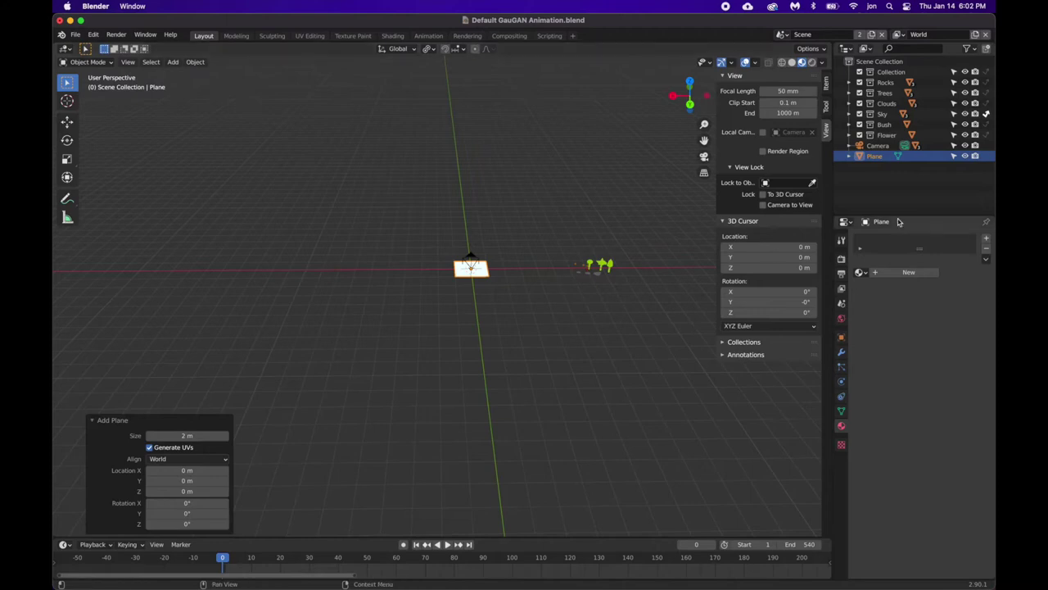
Rename the plane to Land and scale it up about 30 times (30.009).
double_click(875, 157)
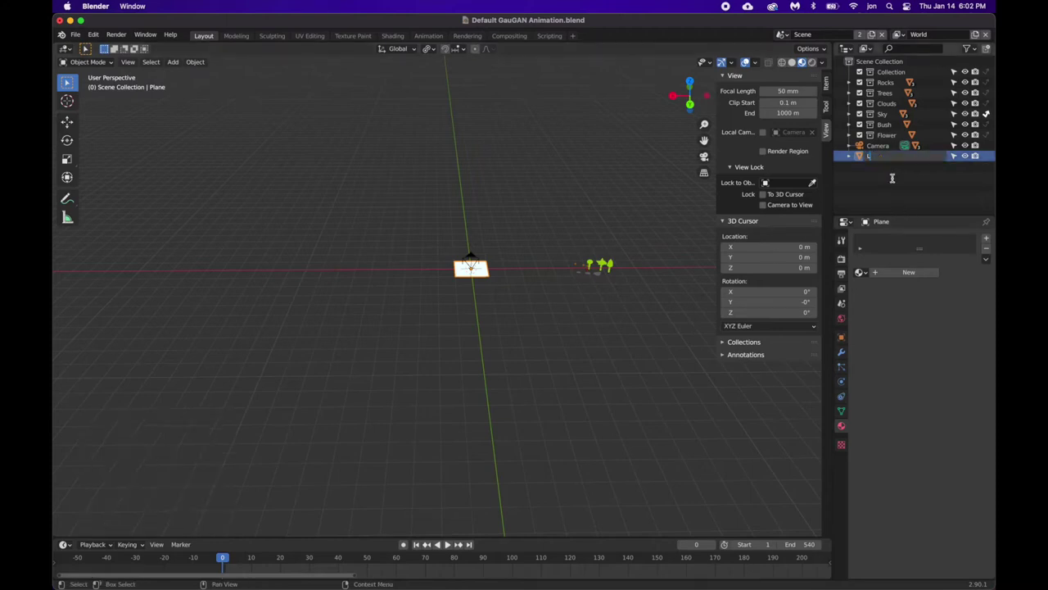
type("Land")
key("Return")
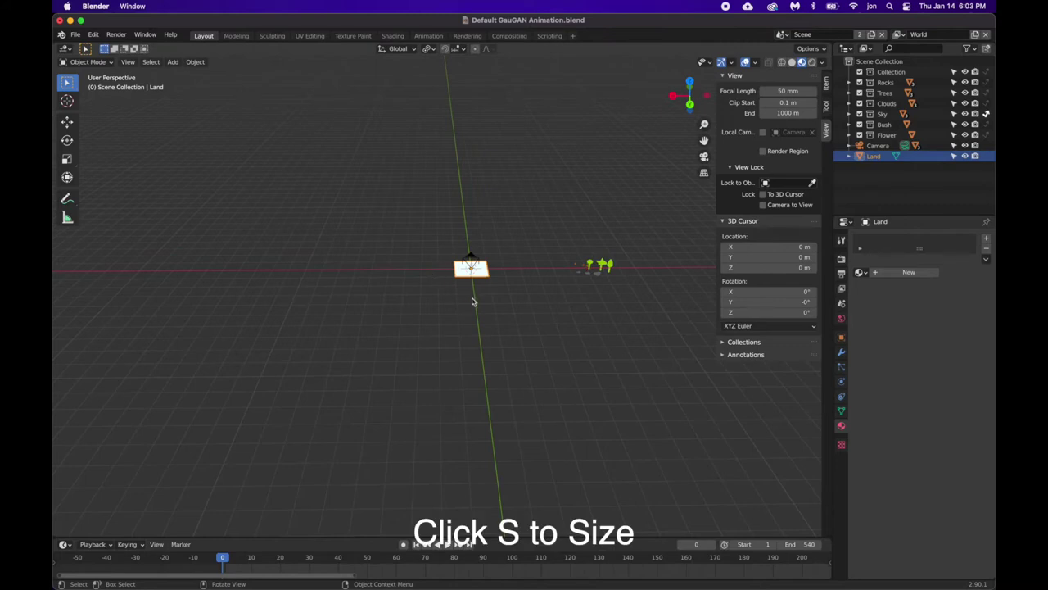
key("s")
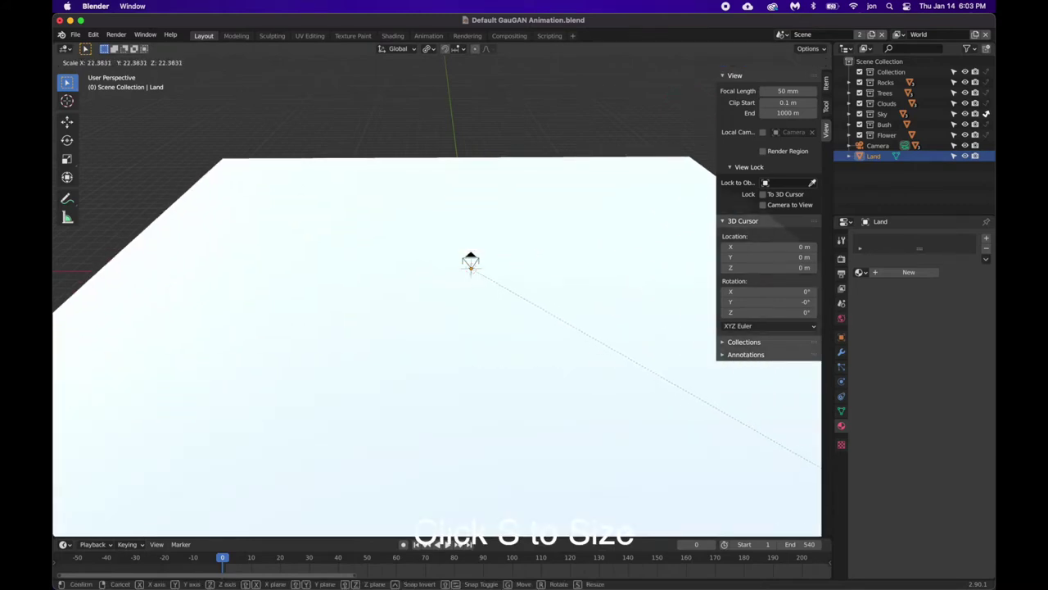
left_click(457, 208)
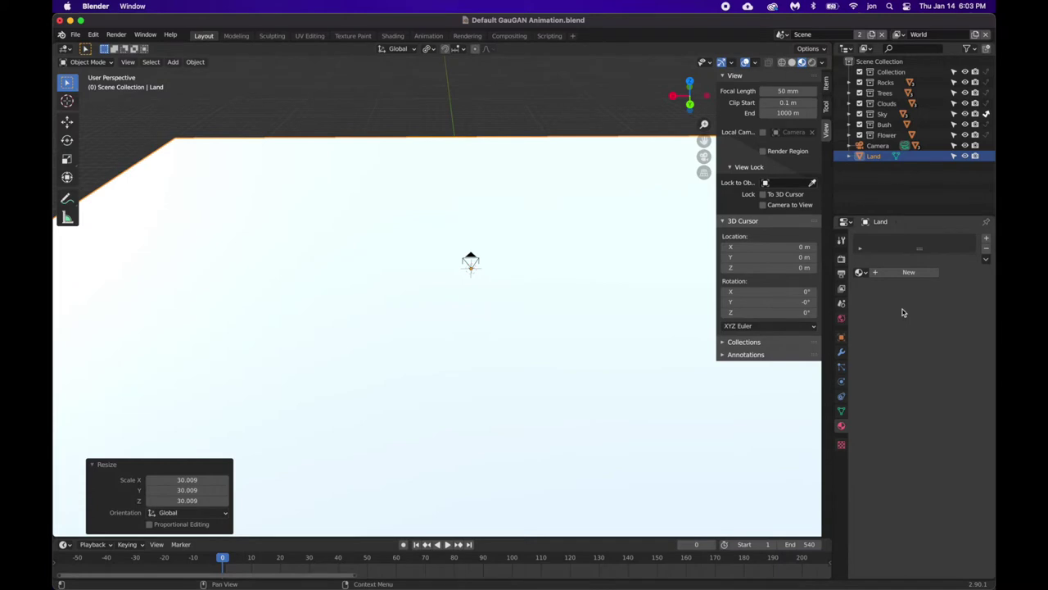
Give Land a copy of the House material named Mountain, protected with a fake user.
left_click(860, 272)
scroll(811, 329, "down", 14)
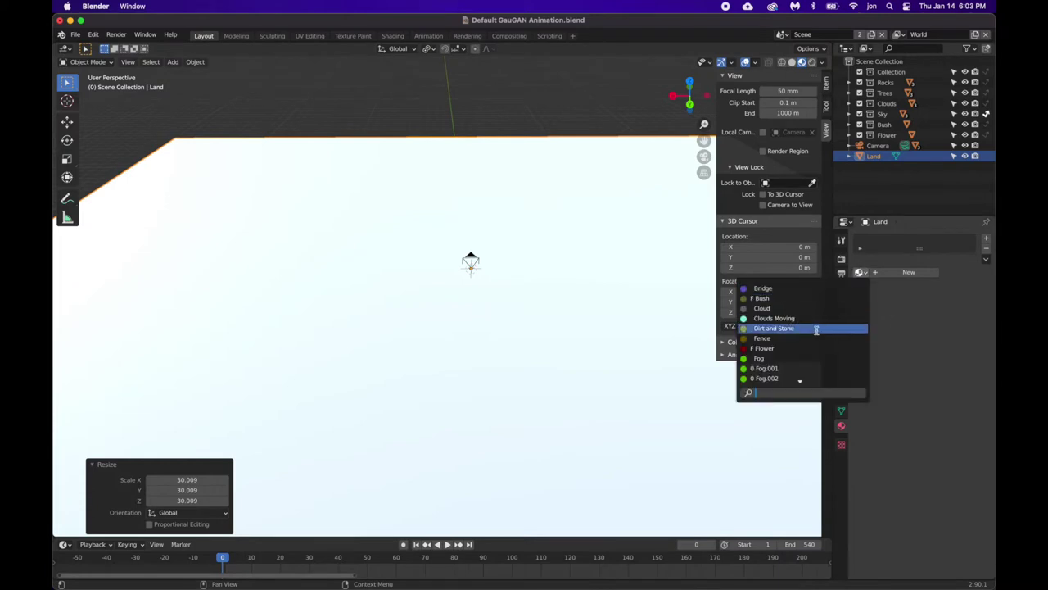
scroll(815, 330, "down", 15)
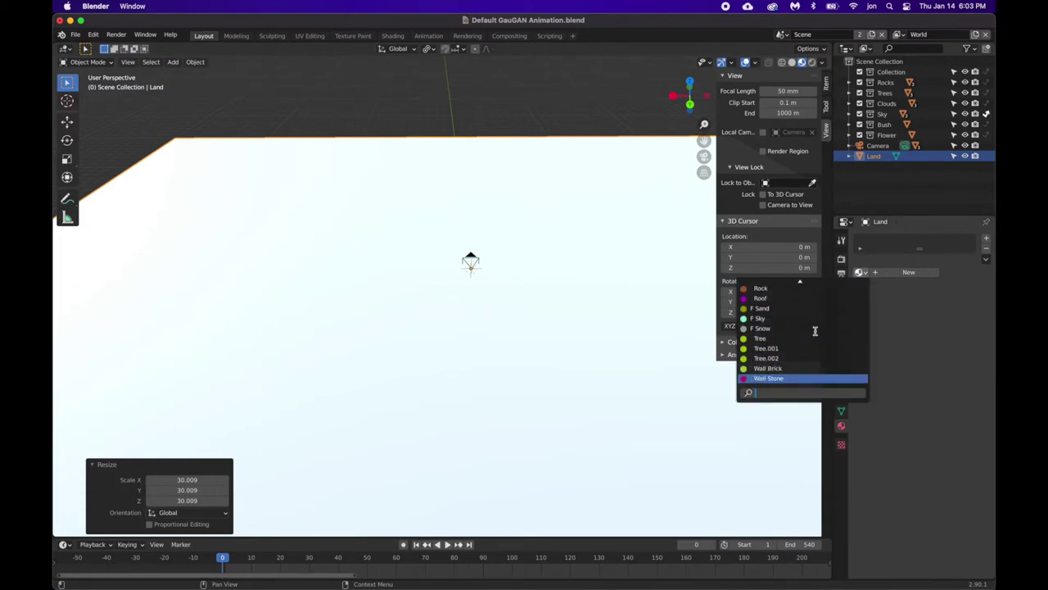
scroll(815, 330, "up", 10)
left_click(815, 330)
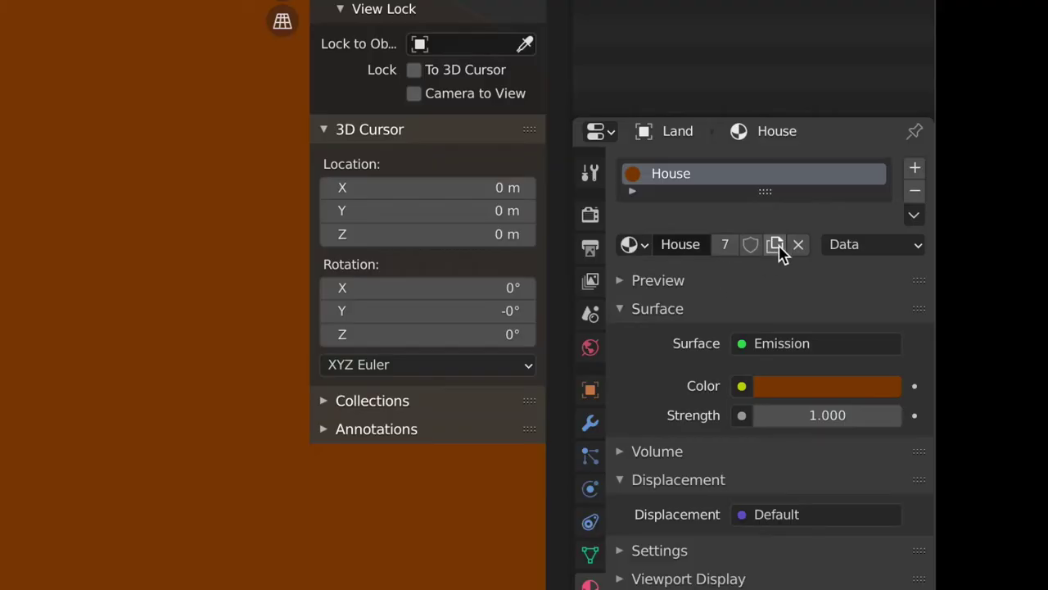
left_click(776, 244)
left_click(700, 244)
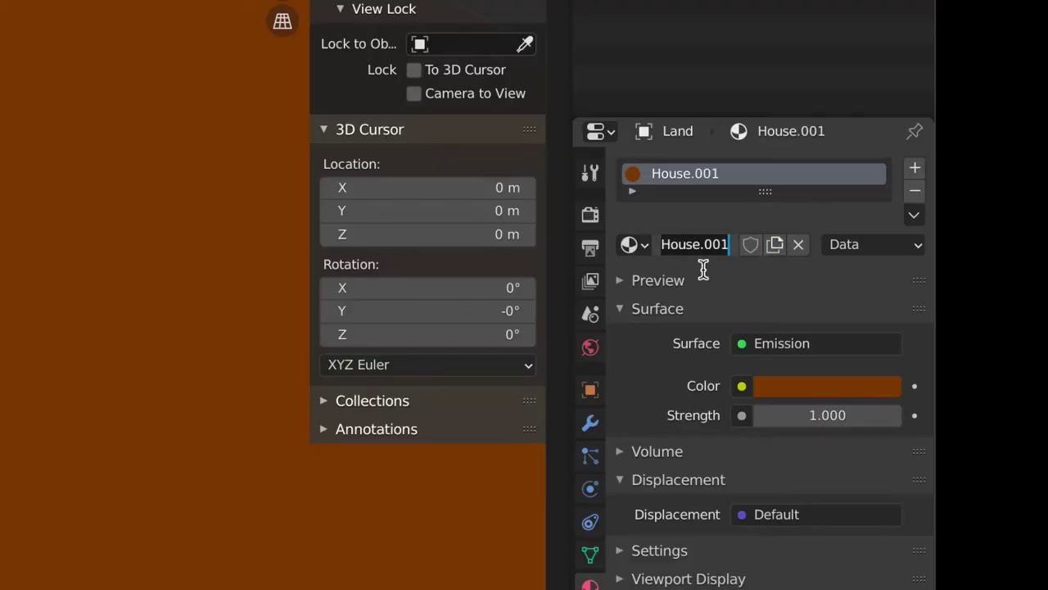
type("Mountain")
key("Return")
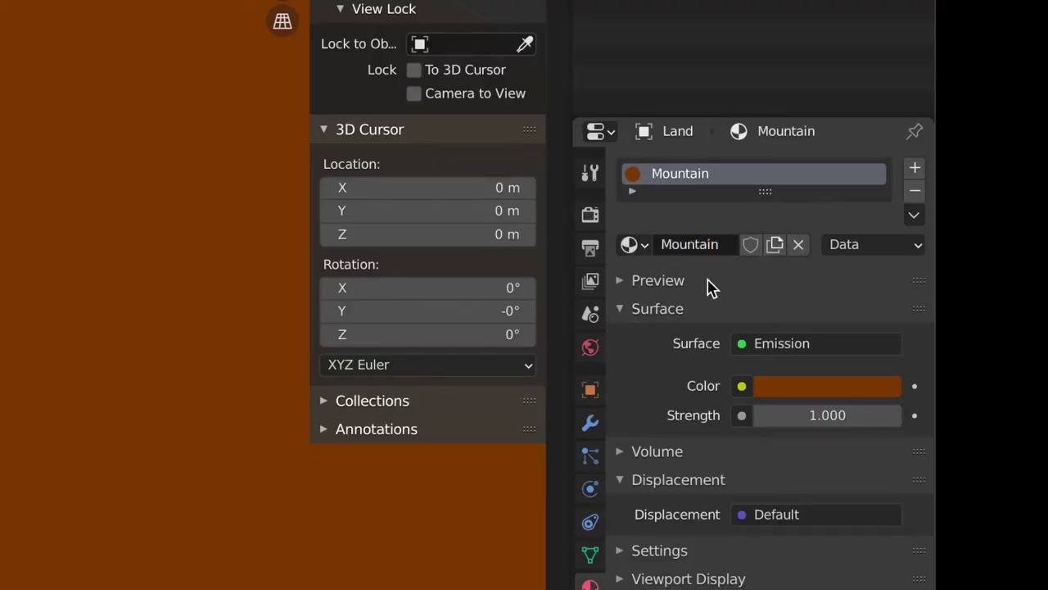
left_click(751, 245)
key("super+Tab")
Copy hex 869664 from the palette's Mountain entry and set it as the Mountain material colour.
scroll(391, 231, "up", 5)
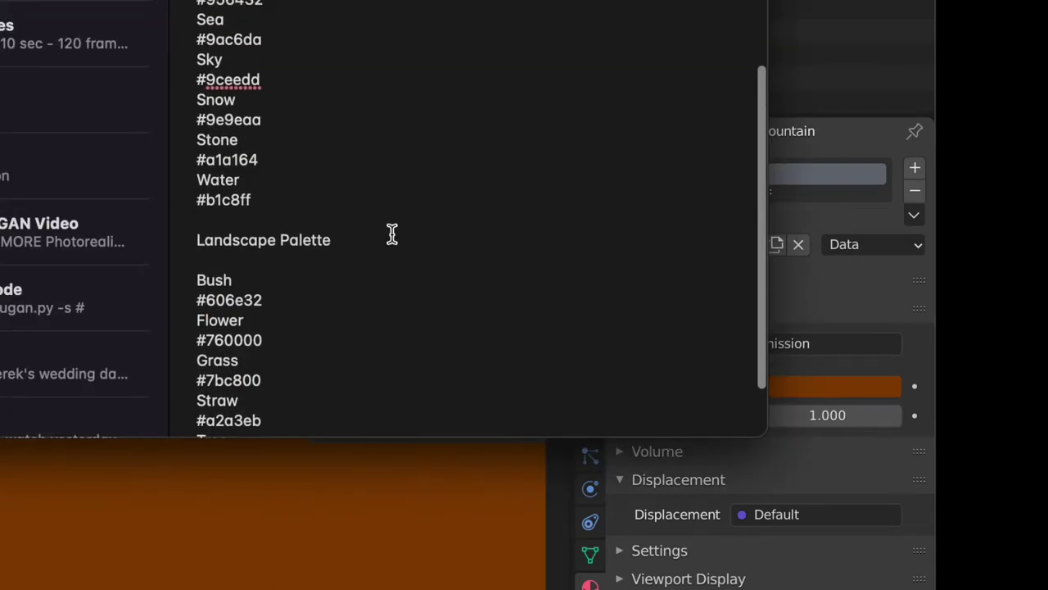
scroll(391, 232, "up", 2)
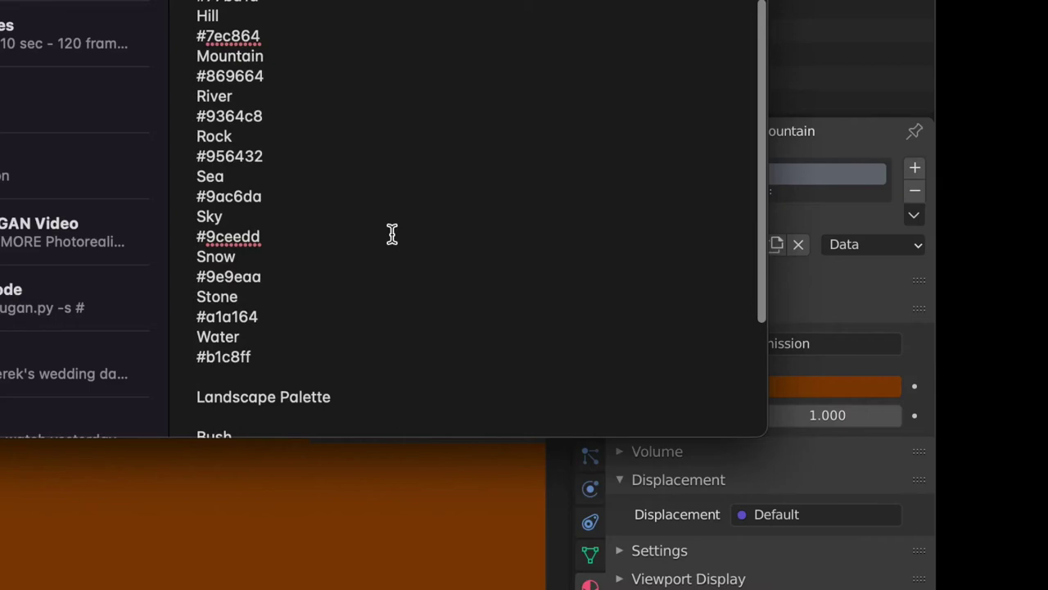
scroll(391, 232, "up", 5)
left_click_drag(698, 298, 669, 300)
key("ctrl+c")
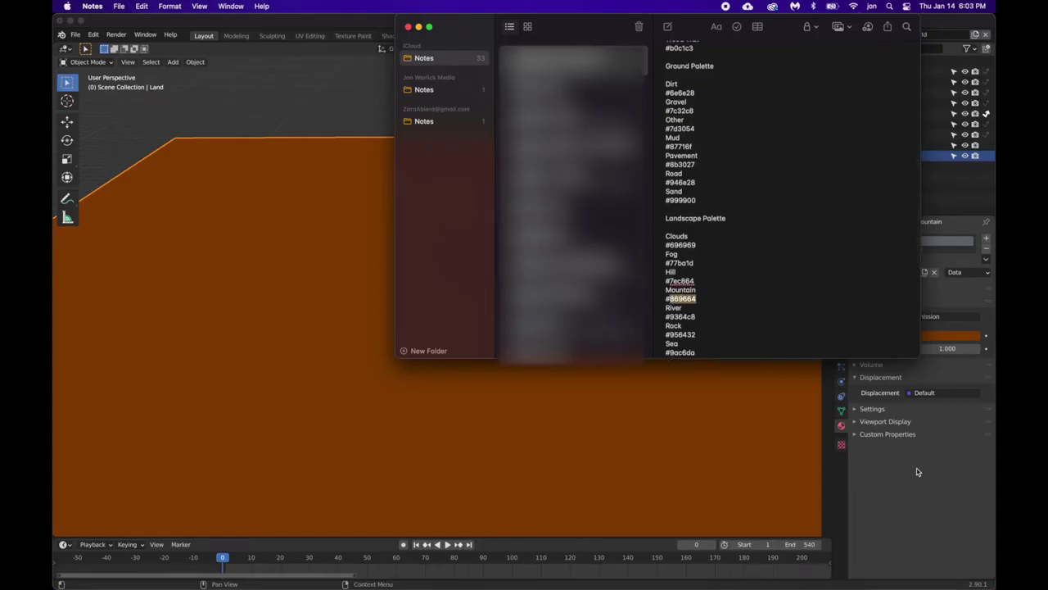
left_click(944, 336)
left_click(940, 287)
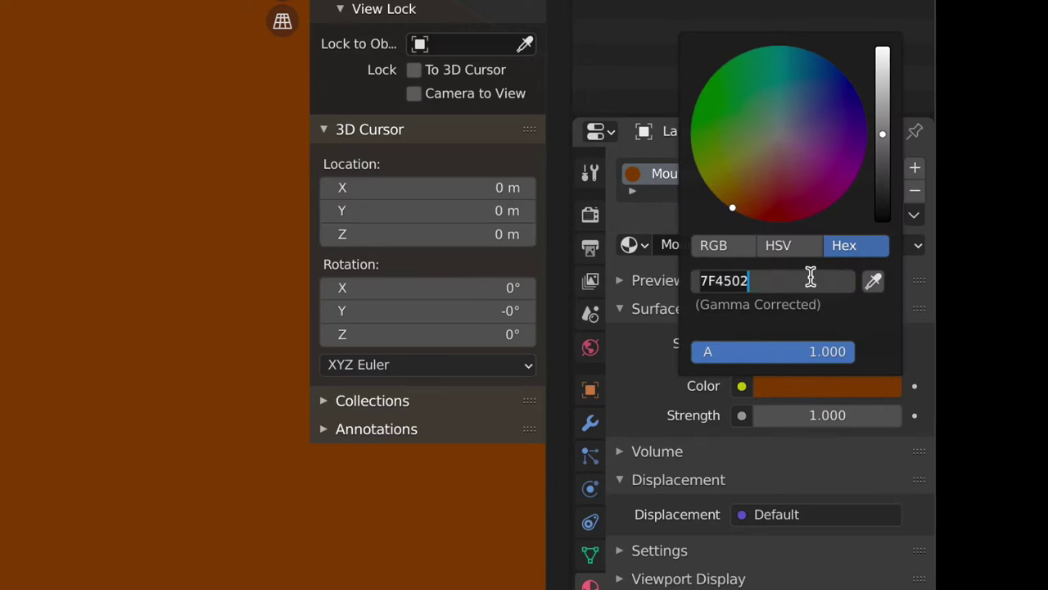
key("ctrl+v")
key("Return")
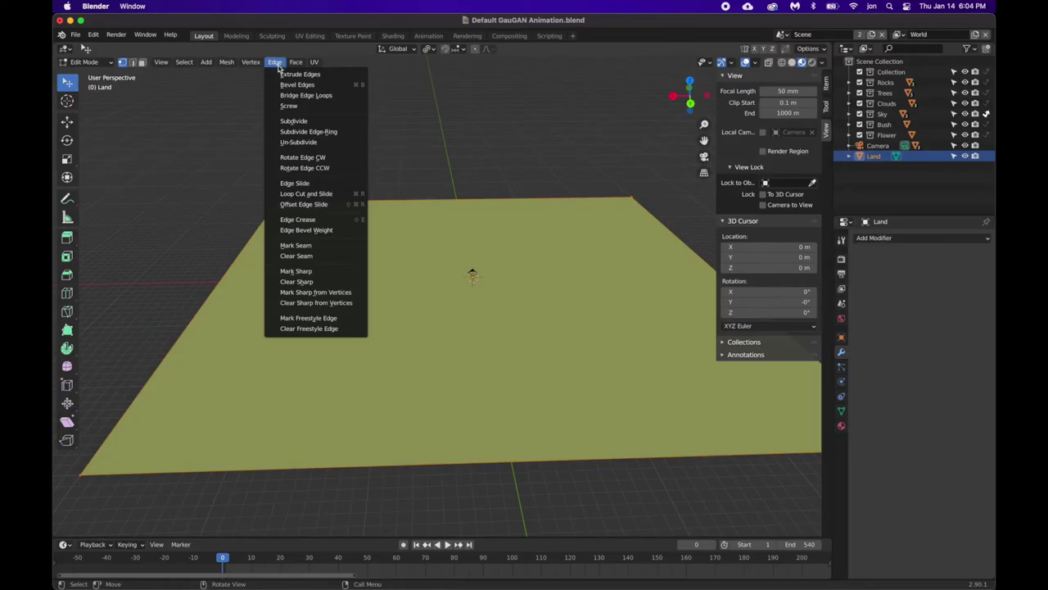
Subdivide the Land plane with 50 cuts, deselect all, and return to Object Mode.
left_click(294, 120)
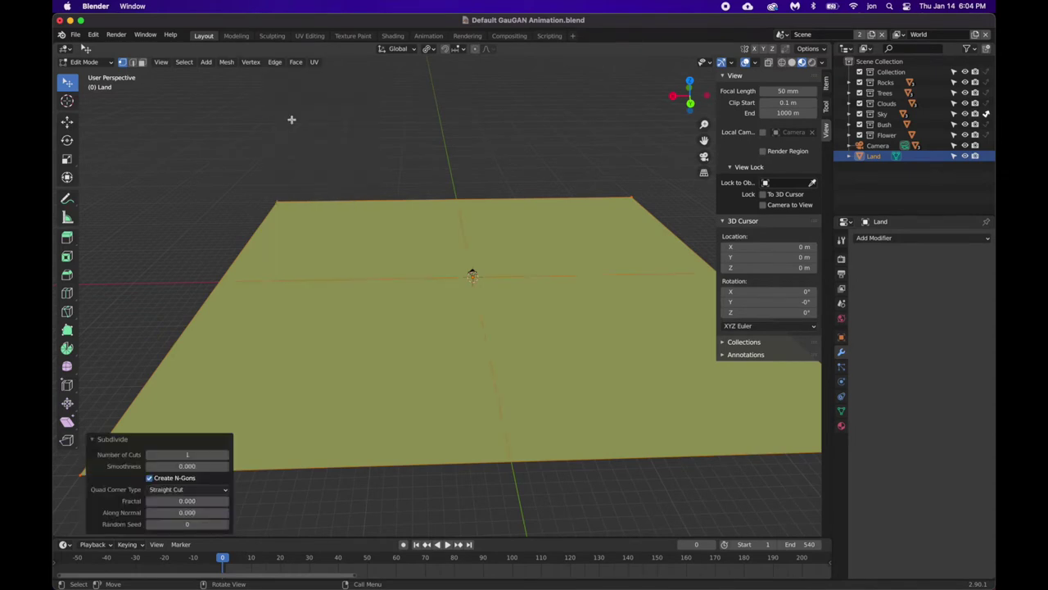
left_click(211, 455)
type("20")
key("Return")
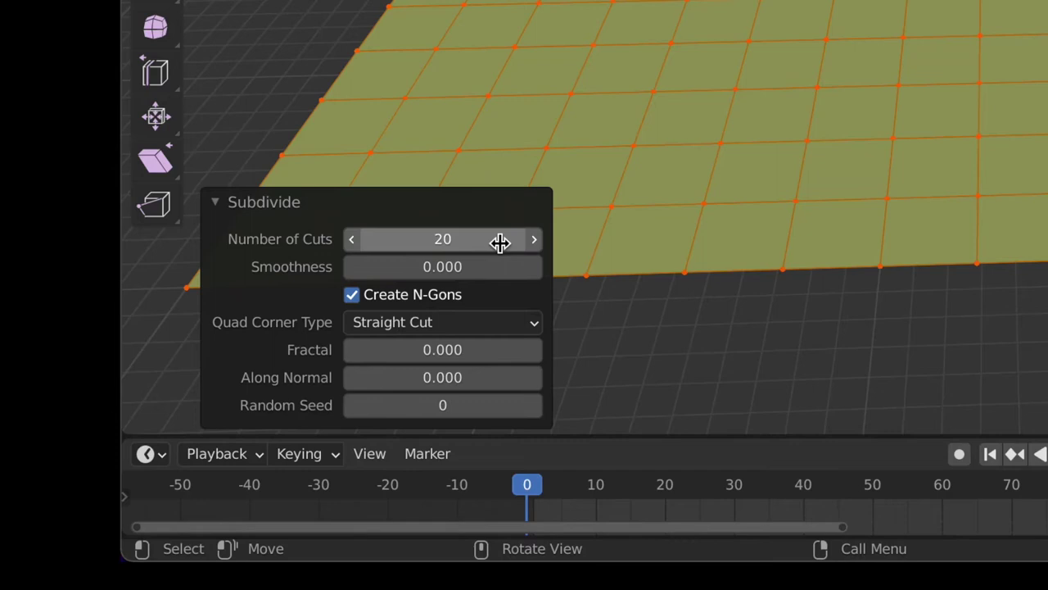
left_click(497, 242)
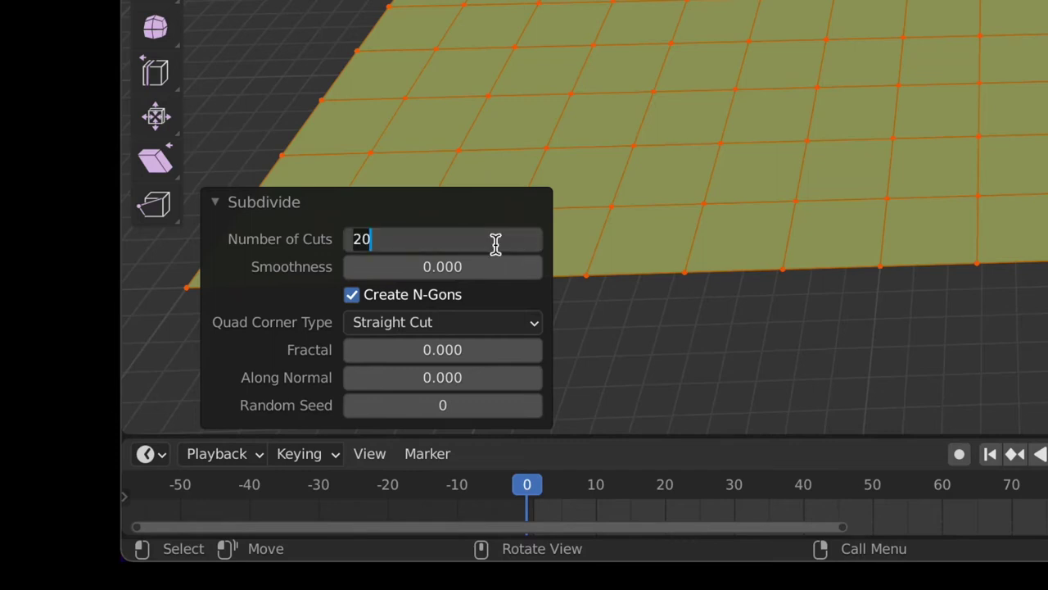
type("50")
key("Return")
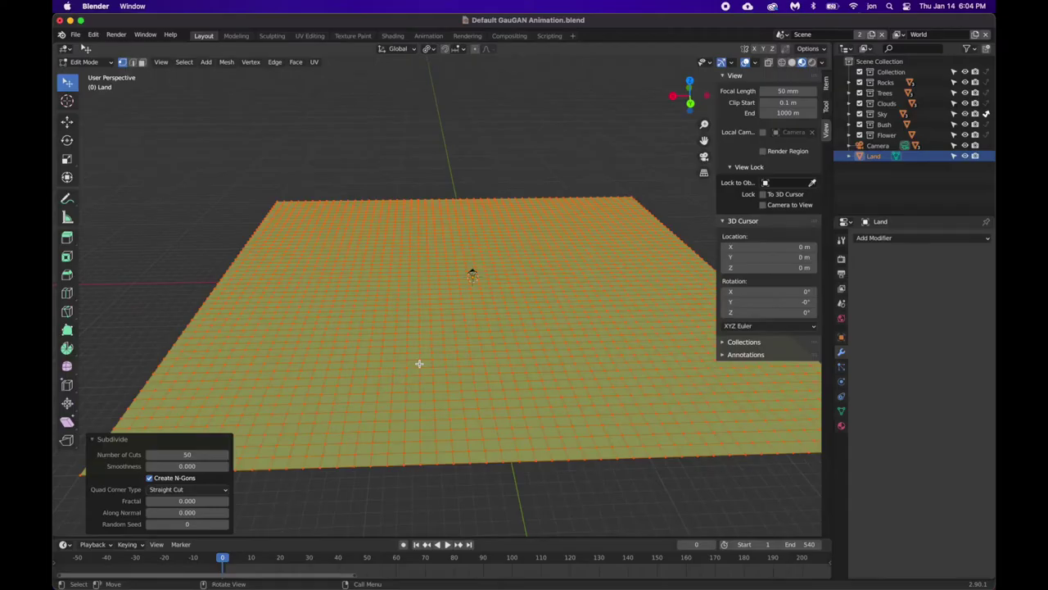
key("alt+a")
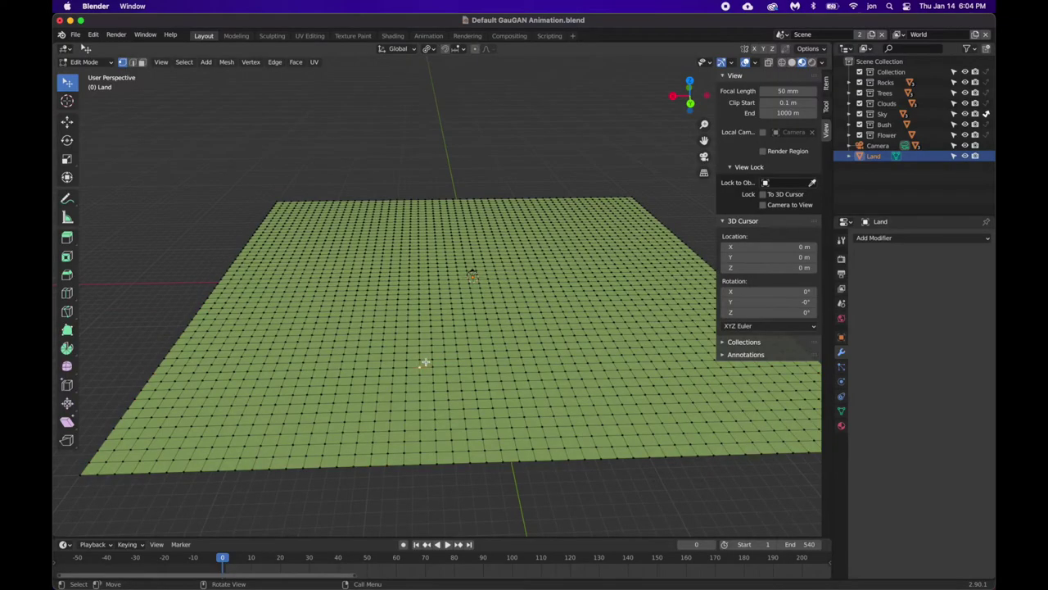
key("Tab")
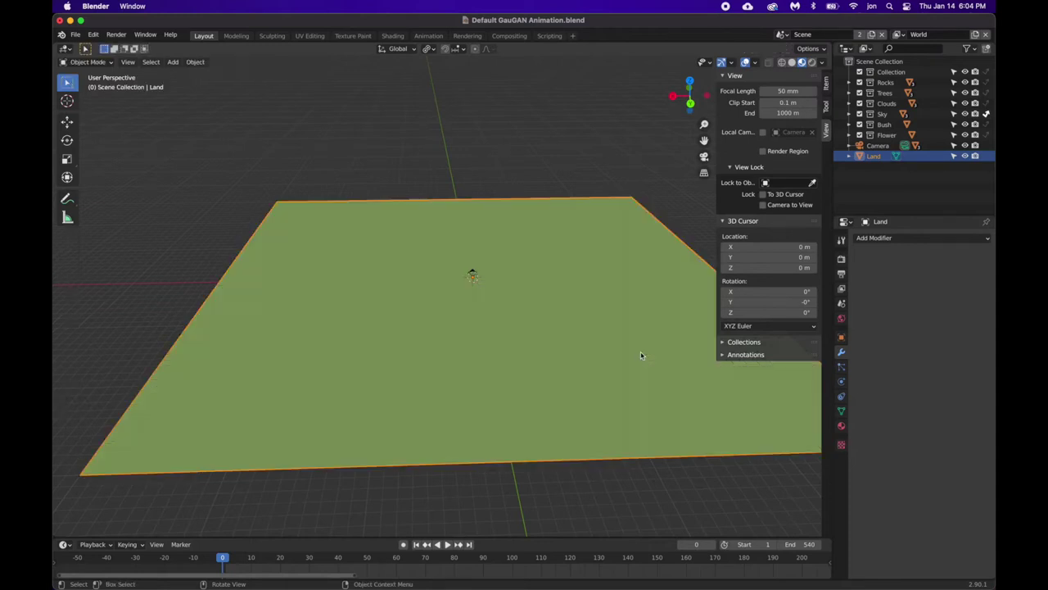
Add a Displace modifier to the Land plane with a new texture.
left_click(891, 238)
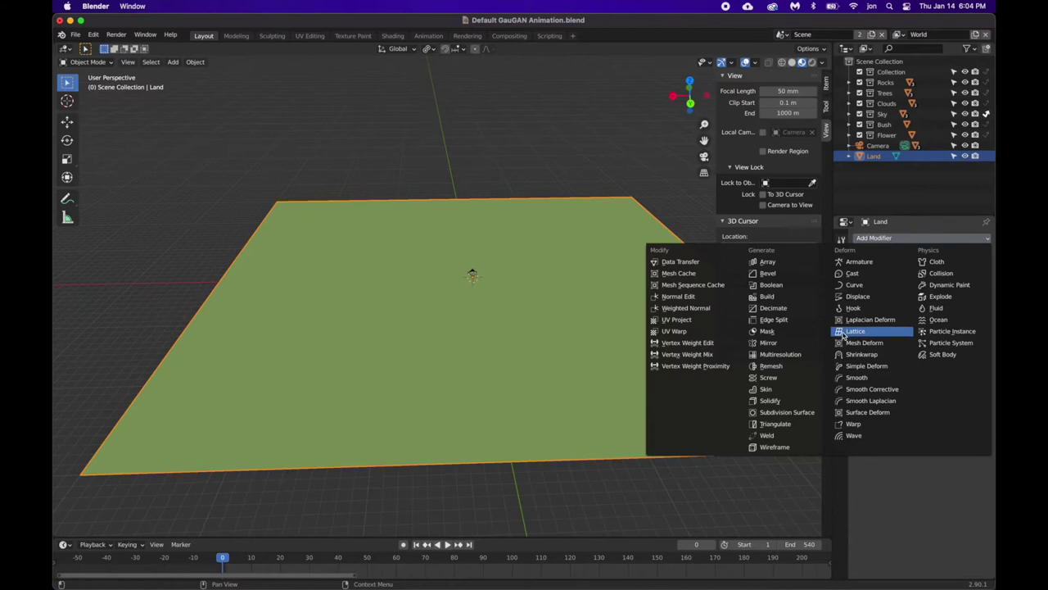
left_click(857, 297)
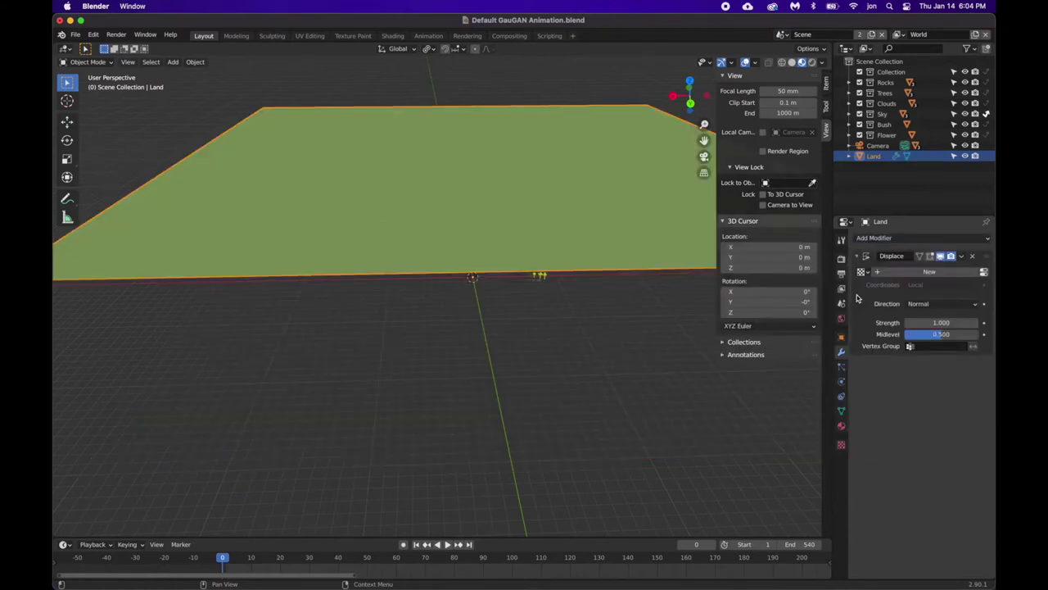
left_click(930, 272)
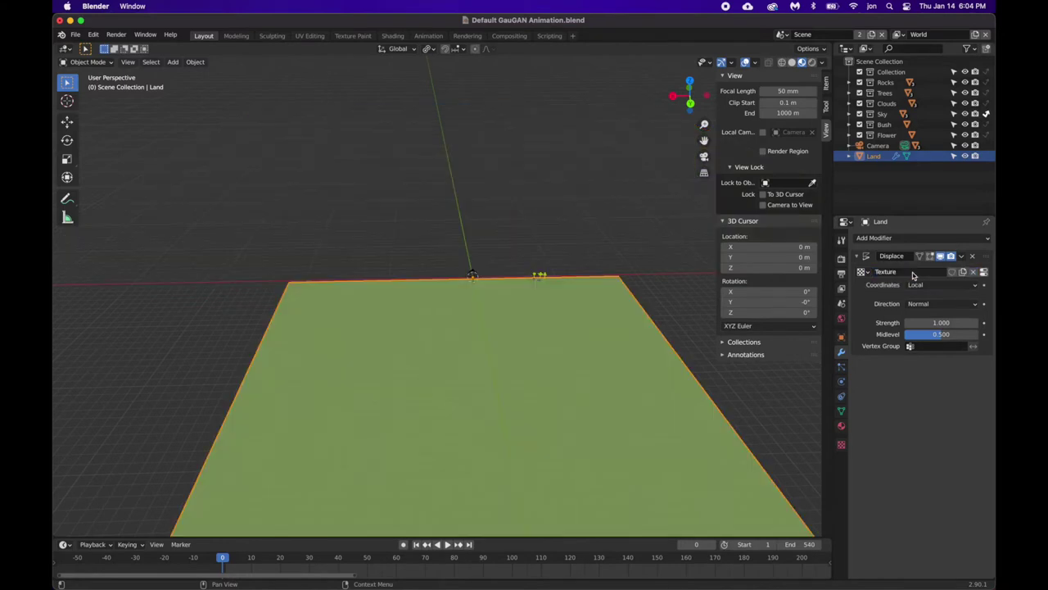
left_click(862, 272)
left_click(869, 276)
left_click(984, 272)
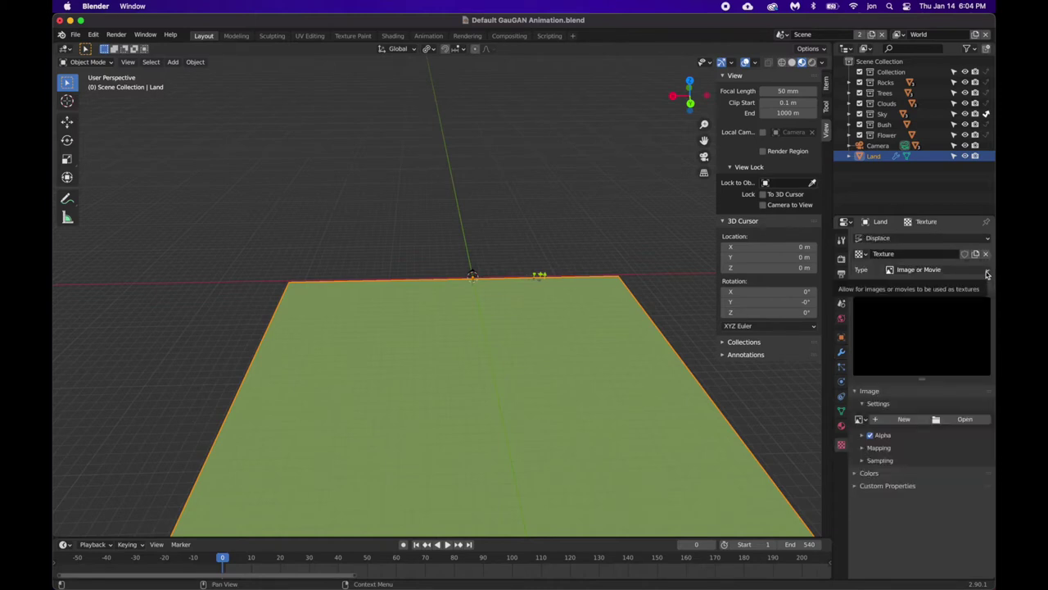
Make the texture Clouds with size 0.45 and set displacement strength to 1.000.
left_click(965, 271)
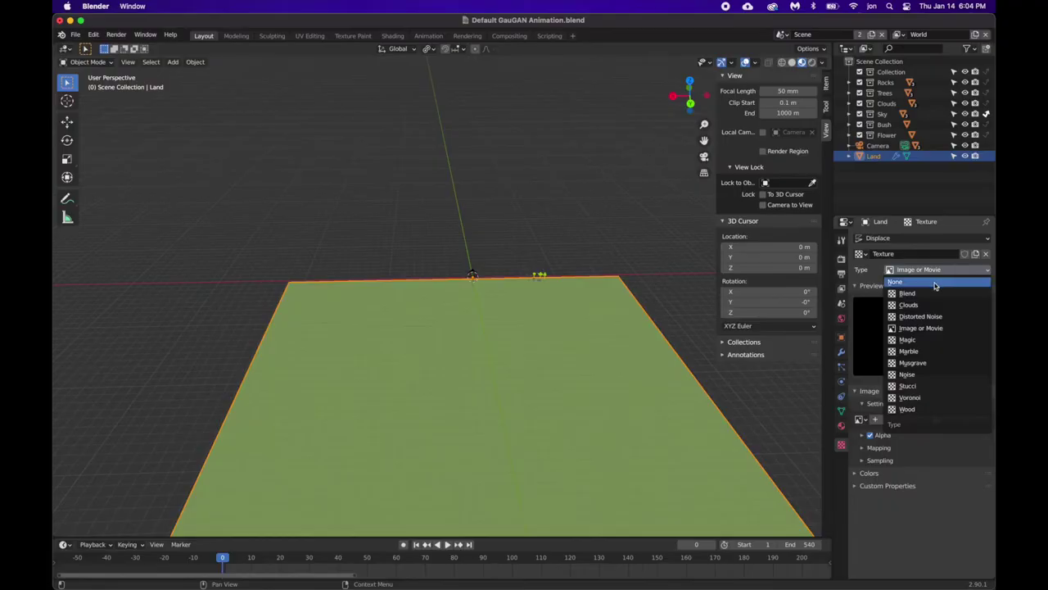
left_click(912, 305)
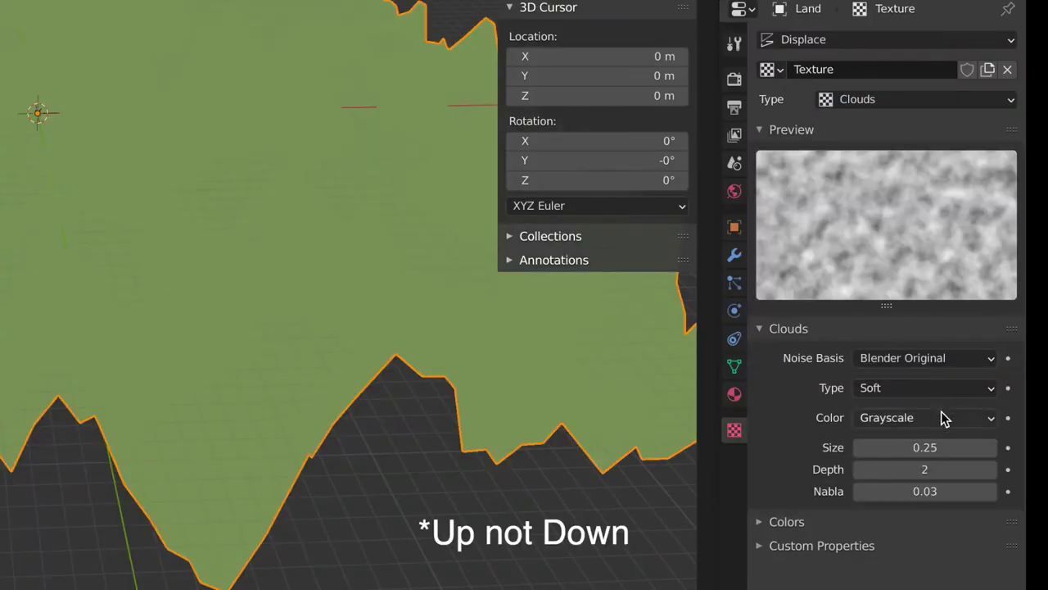
left_click_drag(924, 447, 983, 448)
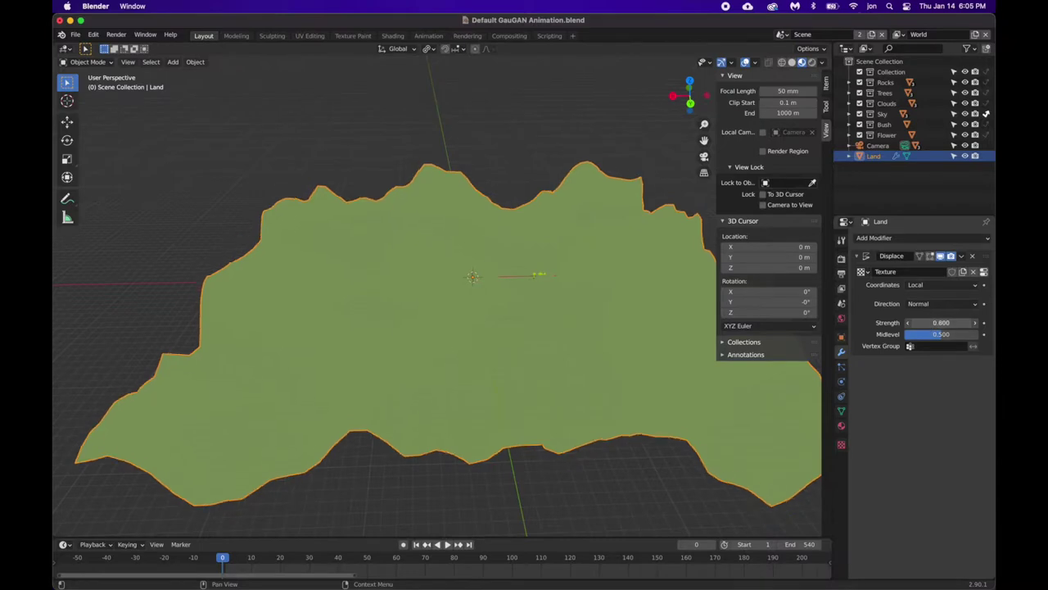
mouse_move(941, 322)
left_mouse_down()
mouse_move(909, 321)
mouse_move(934, 322)
left_mouse_up()
left_click_drag(934, 322, 941, 322)
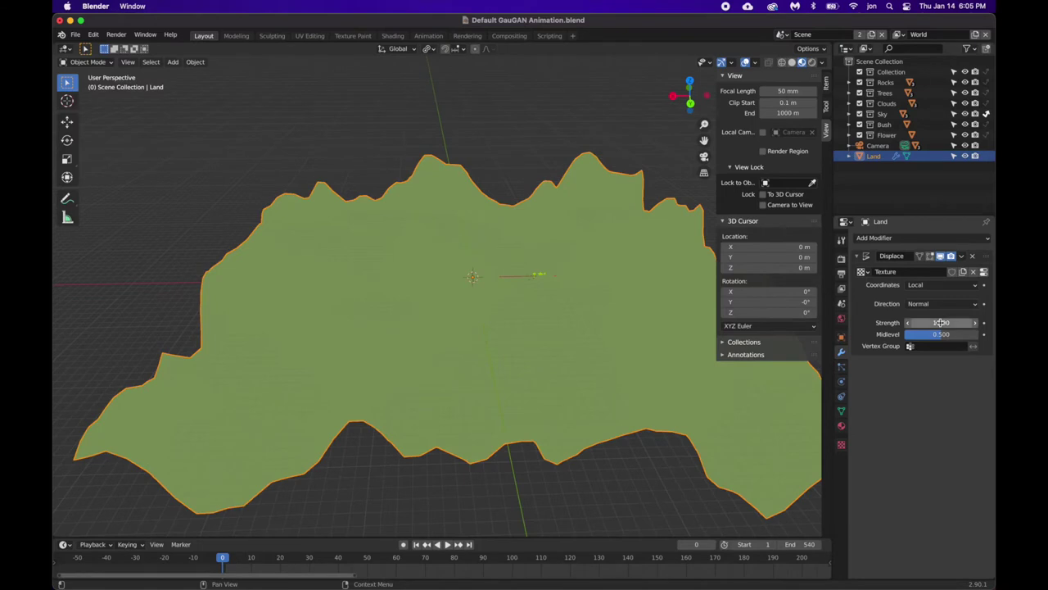
Apply the Displace modifier to Land and enter Edit Mode in Top Orthographic view.
left_click(961, 257)
left_click(925, 270)
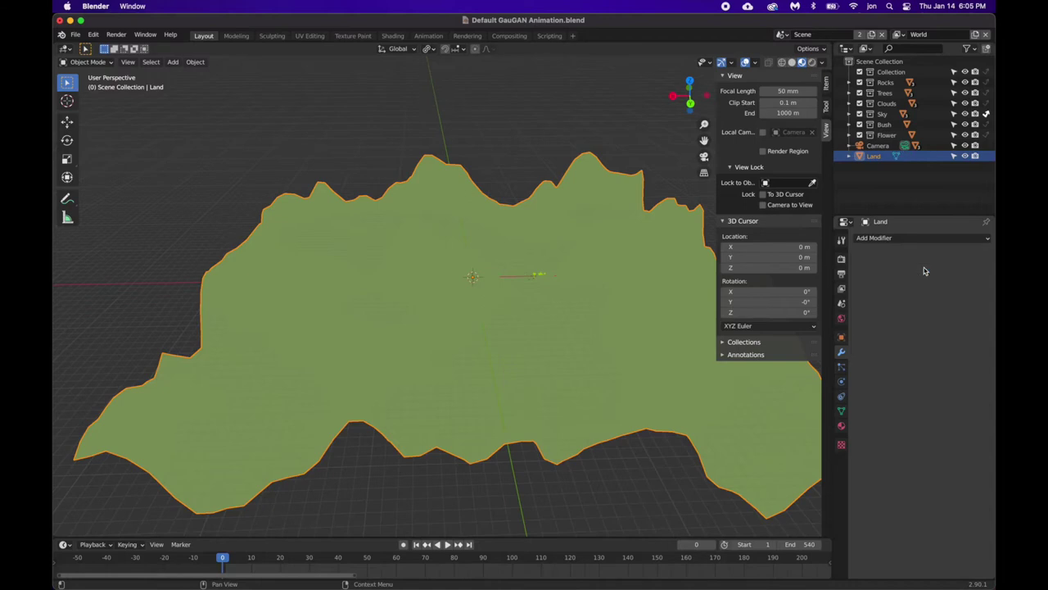
left_click(689, 80)
scroll(449, 333, "down", 2)
scroll(449, 331, "down", 3)
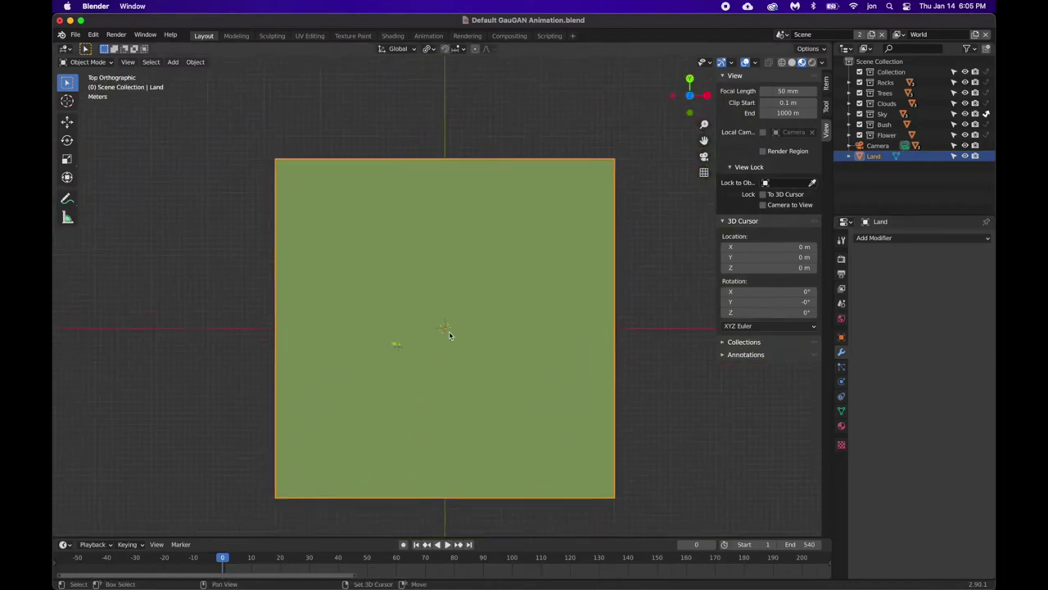
key("Tab")
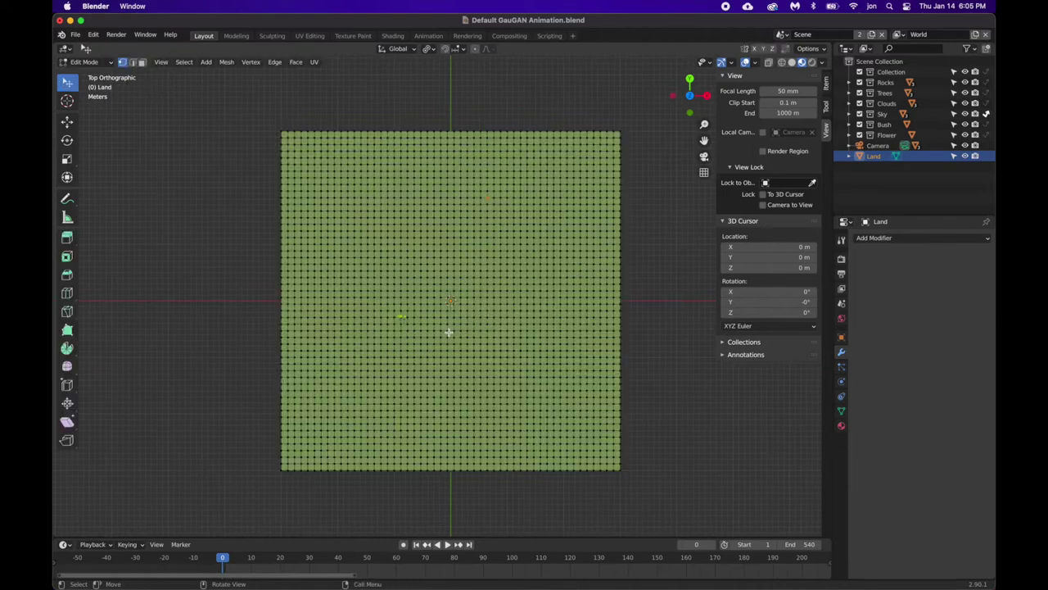
Select the right, top, left and bottom border edge loops of the terrain.
left_click(620, 358, "alt")
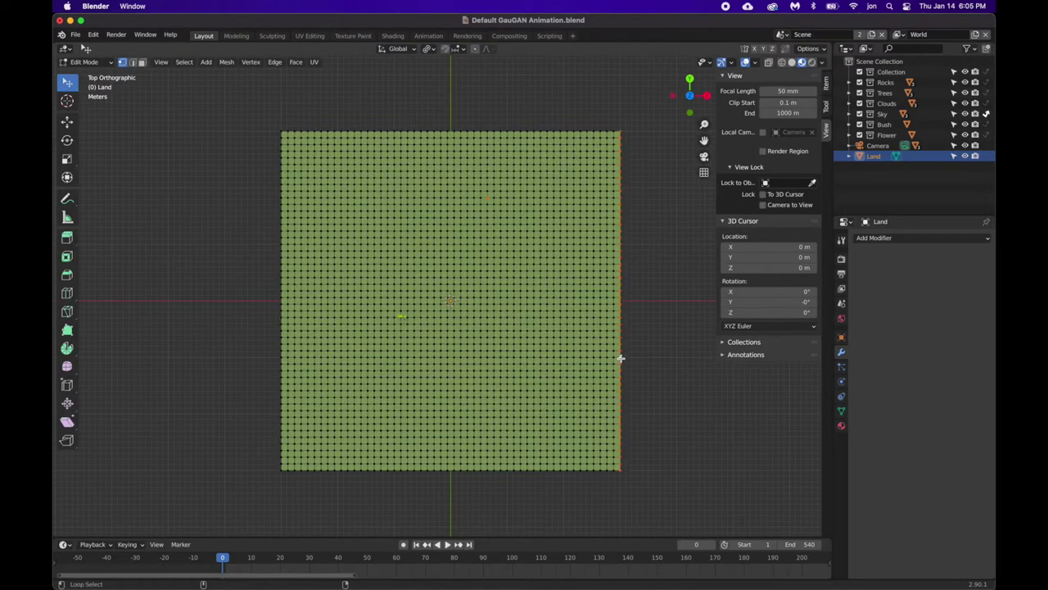
left_click(613, 132, "alt+shift")
left_click(281, 138, "alt+shift")
left_click(286, 470, "alt+shift")
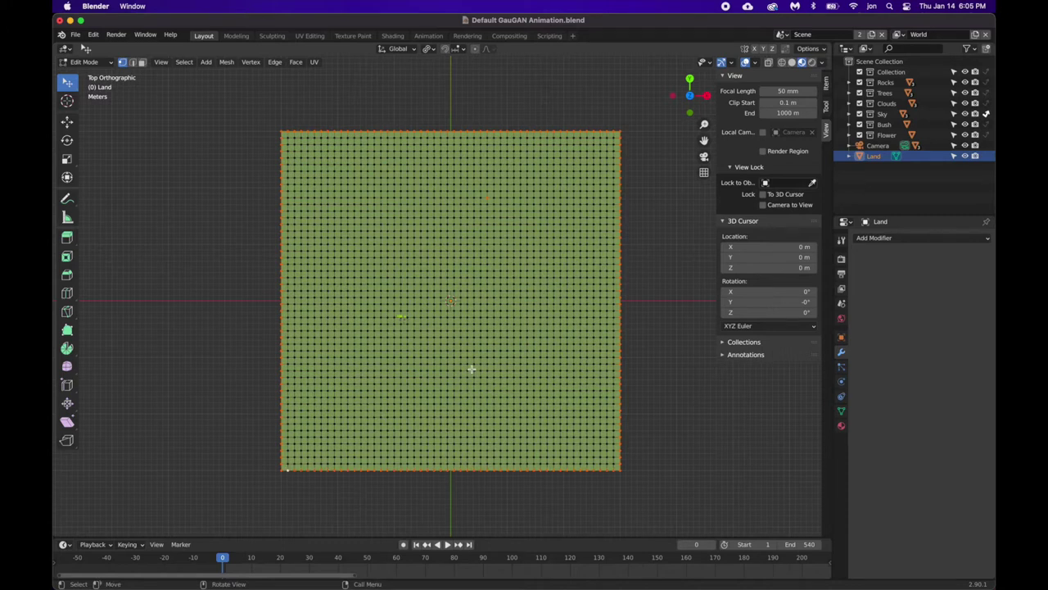
key("s")
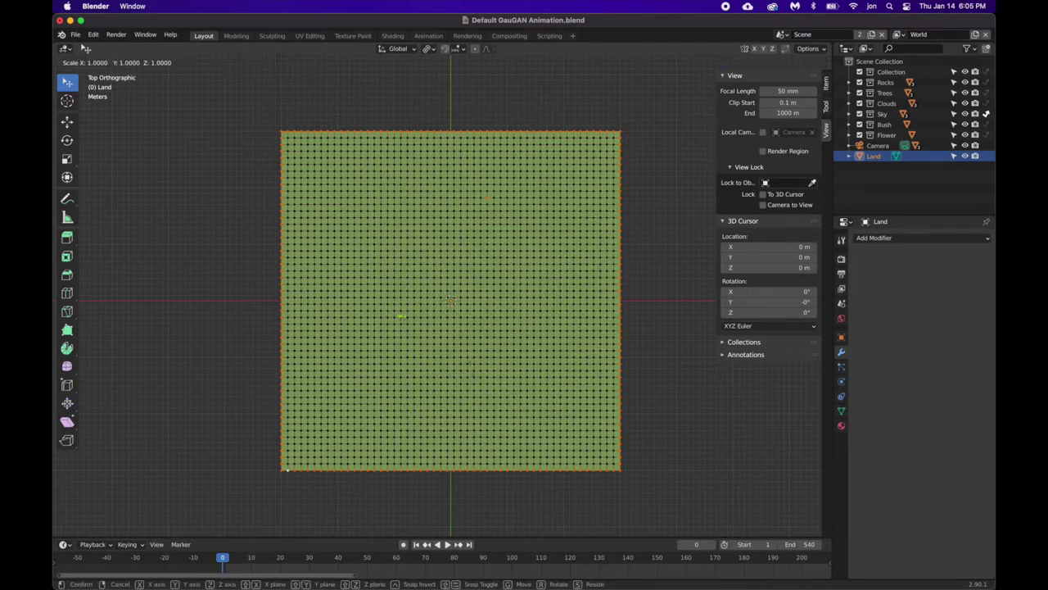
Flatten the selected border edges to one height by scaling Z to 0.
key("Escape")
middle_click_drag(492, 409, 516, 315)
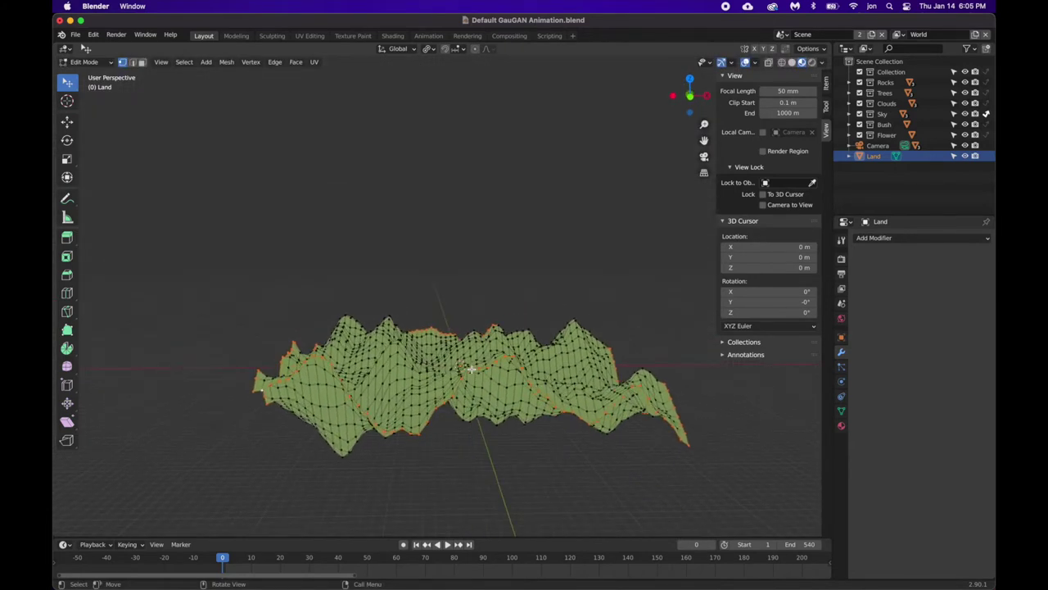
key("s")
key("z")
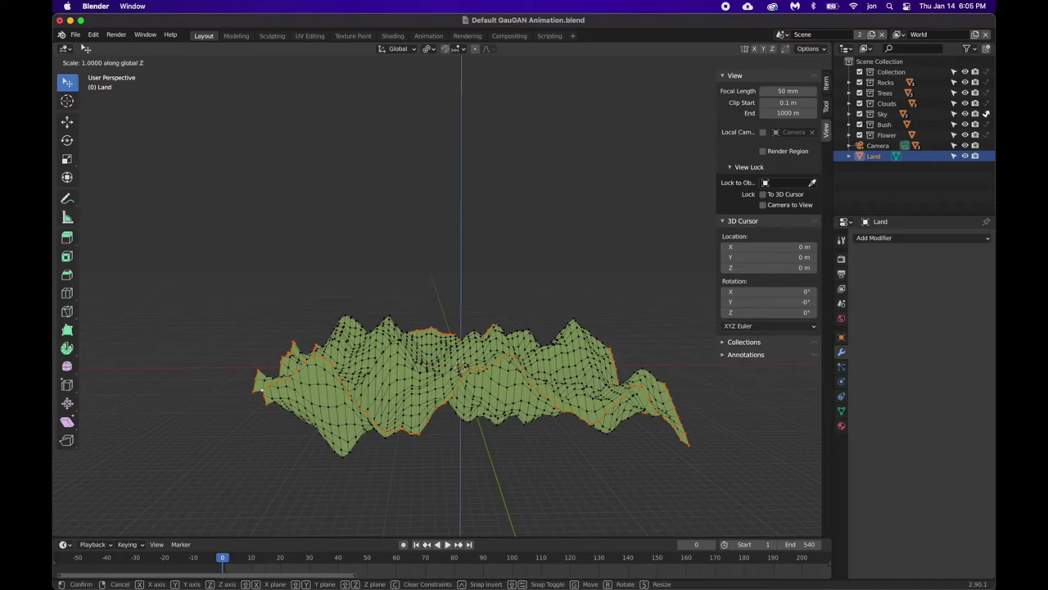
key("0")
key("Return")
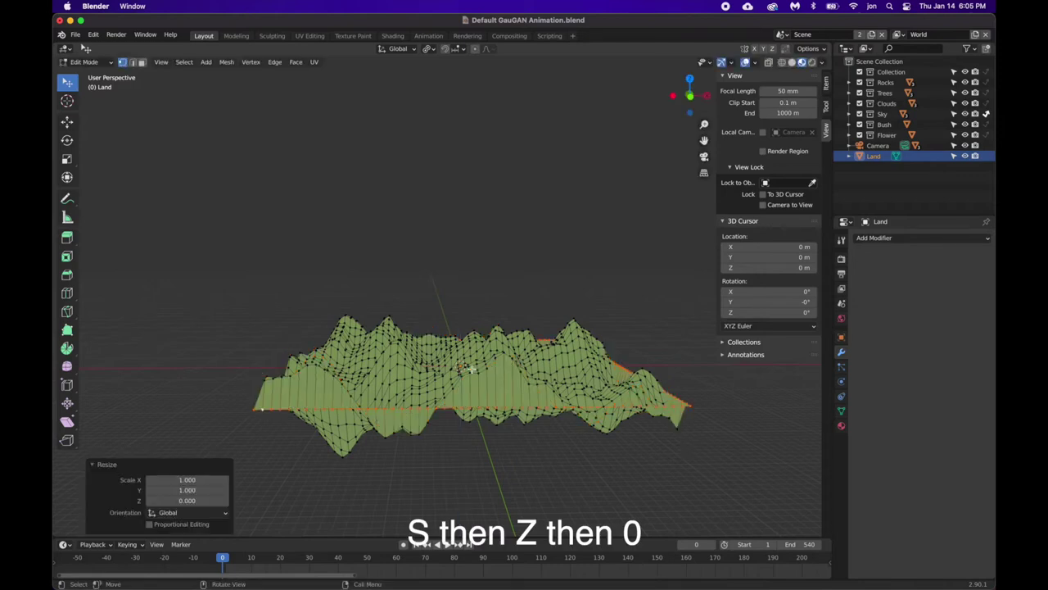
Lower the flattened borders about 8.25 m to form side walls, then return to Object Mode.
key("g")
key("z")
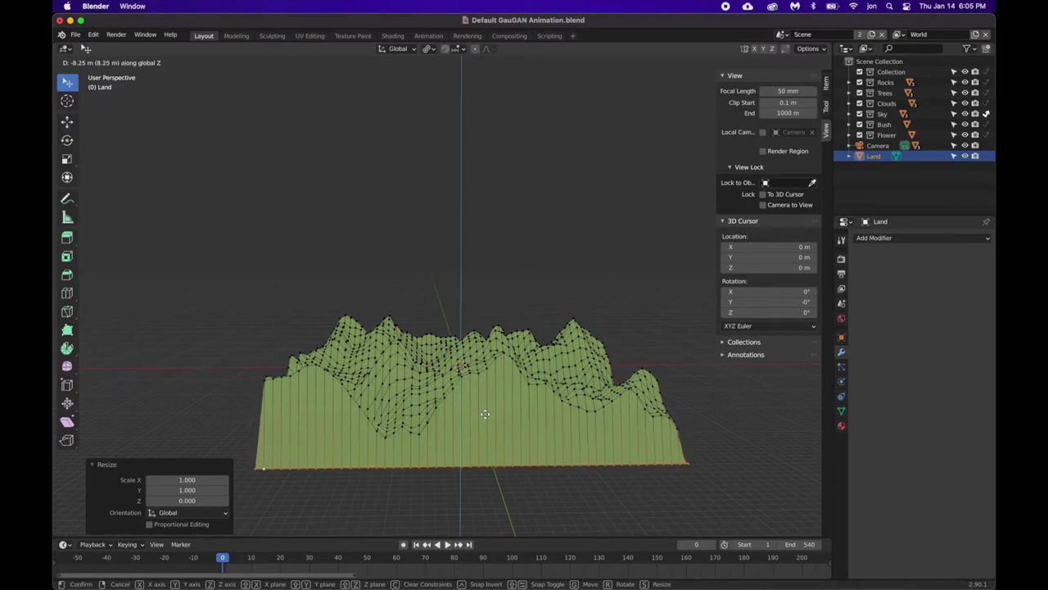
left_click(487, 410)
scroll(485, 414, "left", 10)
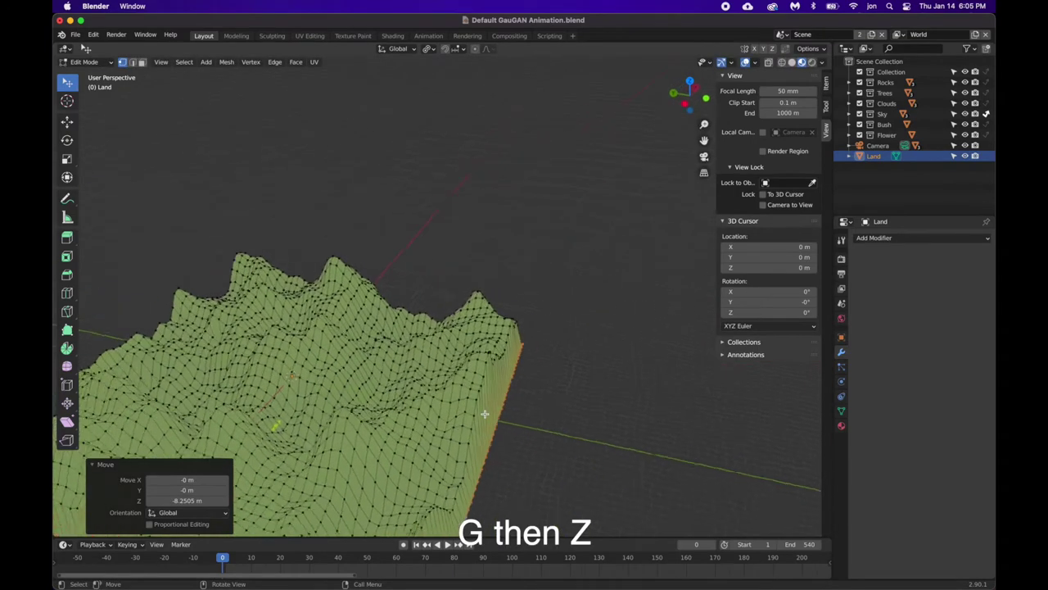
scroll(485, 413, "left", 10)
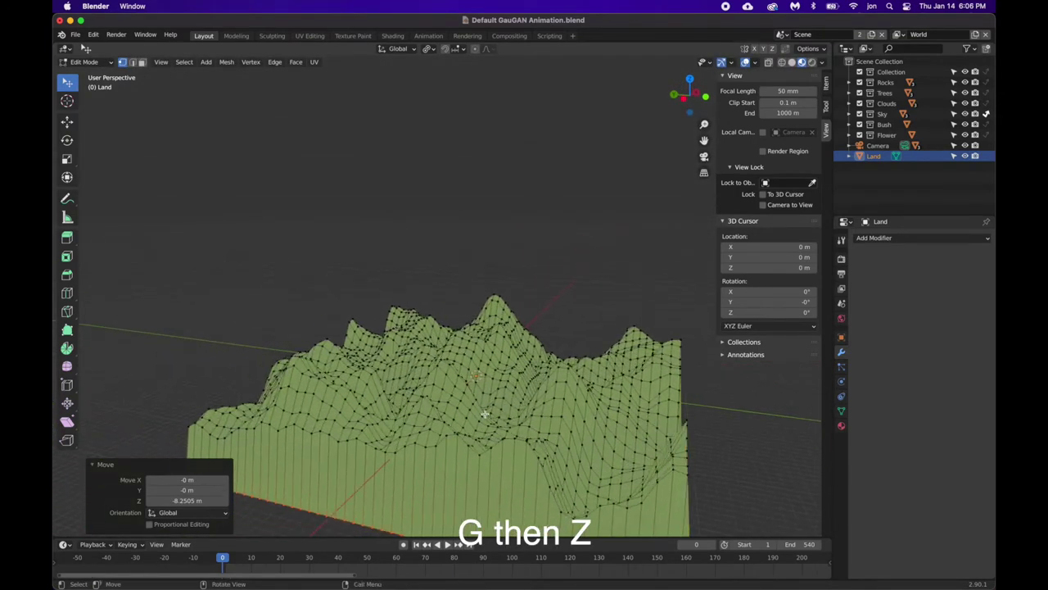
scroll(485, 413, "left", 5)
key("Tab")
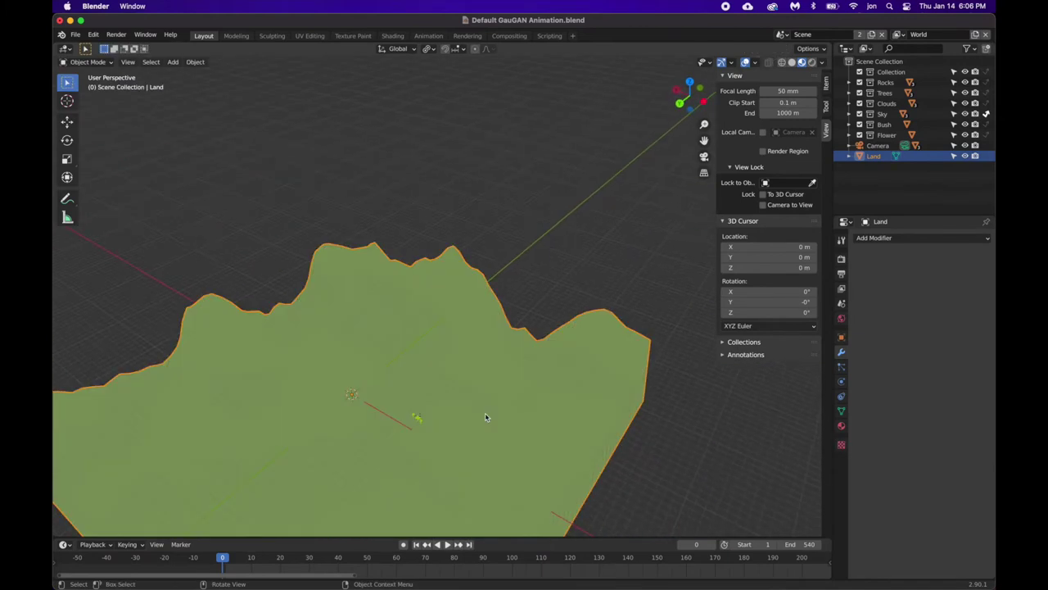
Deselect Land and add a Circle mesh scaled up by 81.394.
scroll(485, 414, "left", 5)
scroll(485, 417, "left", 10)
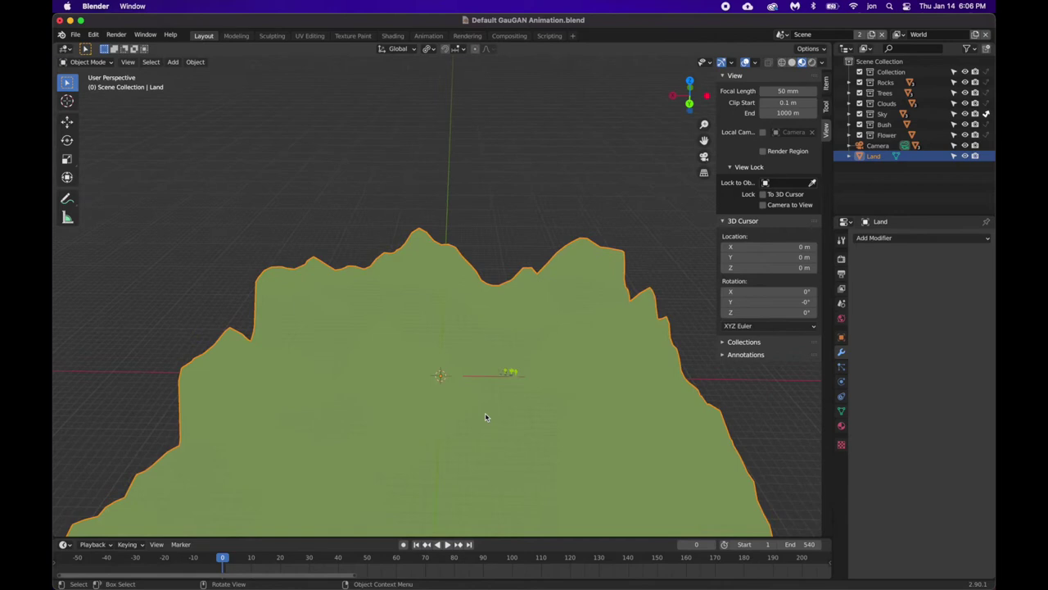
scroll(484, 412, "down", 5)
key("alt+a")
key("shift+a")
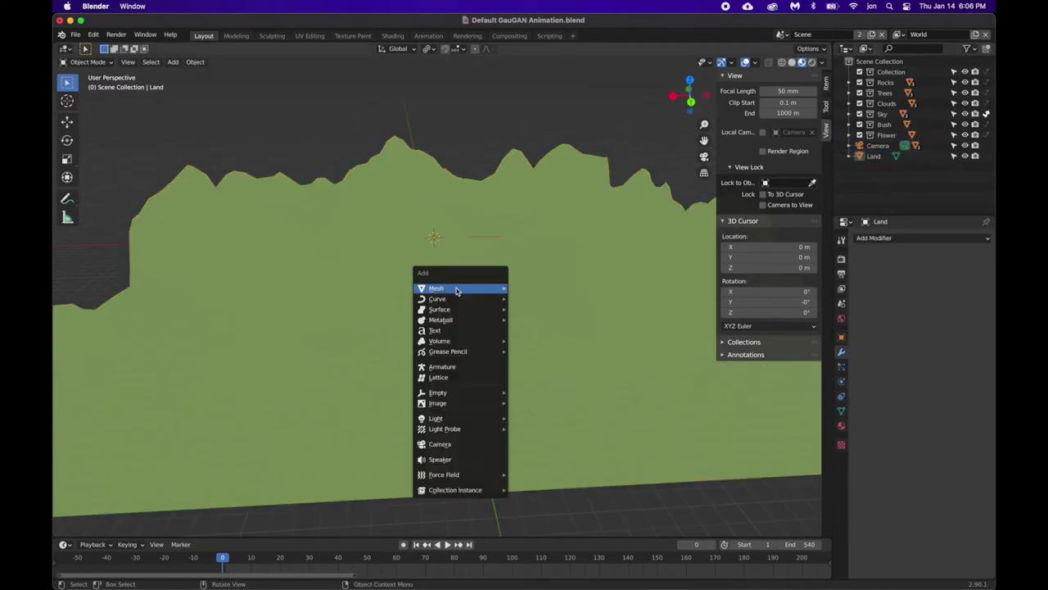
mouse_move(458, 288)
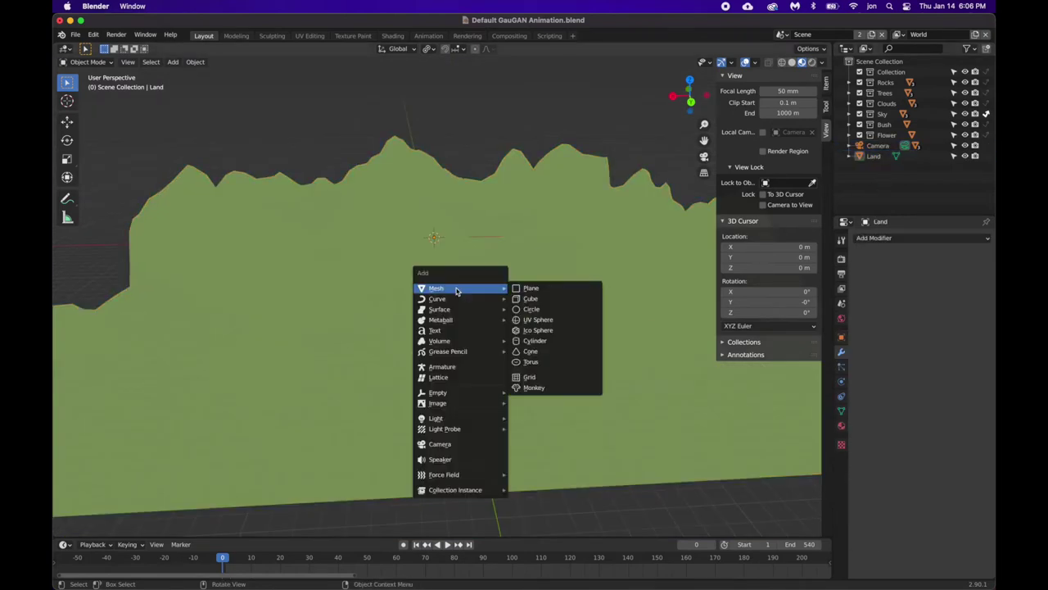
left_click(533, 309)
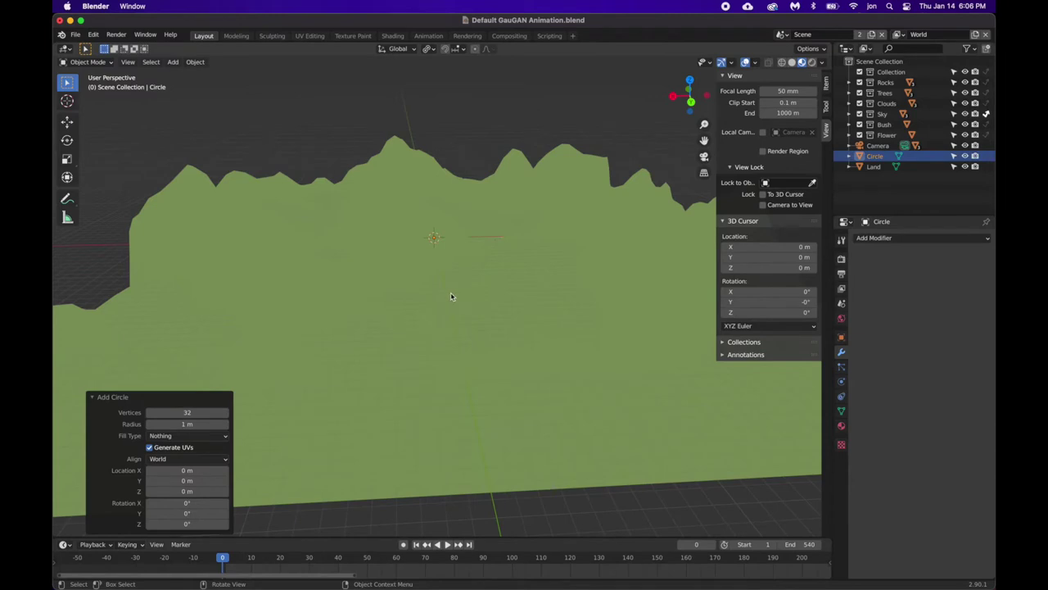
key("s")
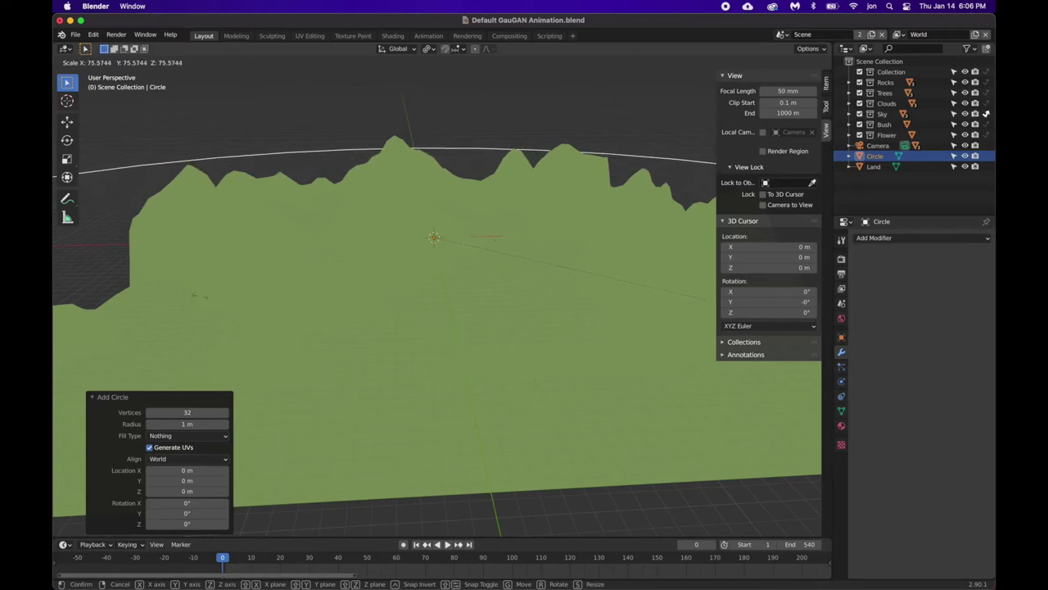
left_click(539, 367)
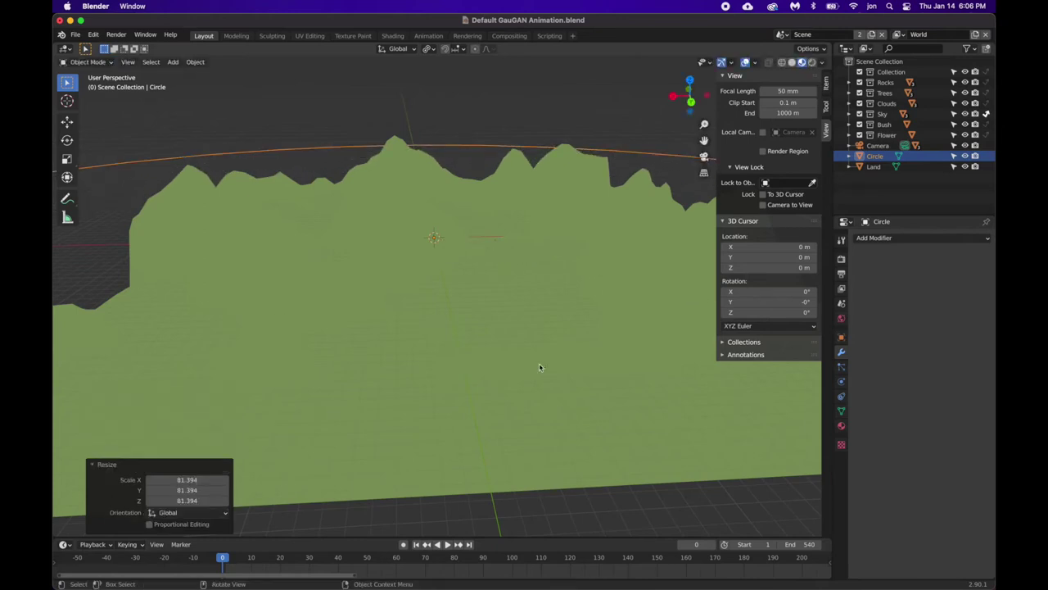
Fill the circle outline with a face in Edit Mode to make a flat disc.
scroll(539, 367, "down", 3)
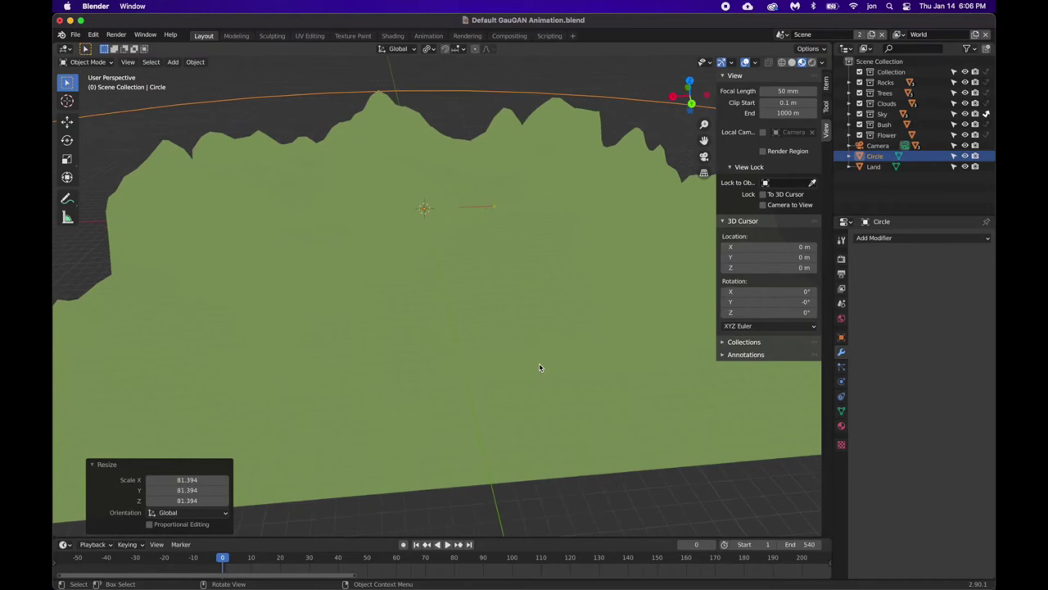
scroll(538, 366, "down", 4)
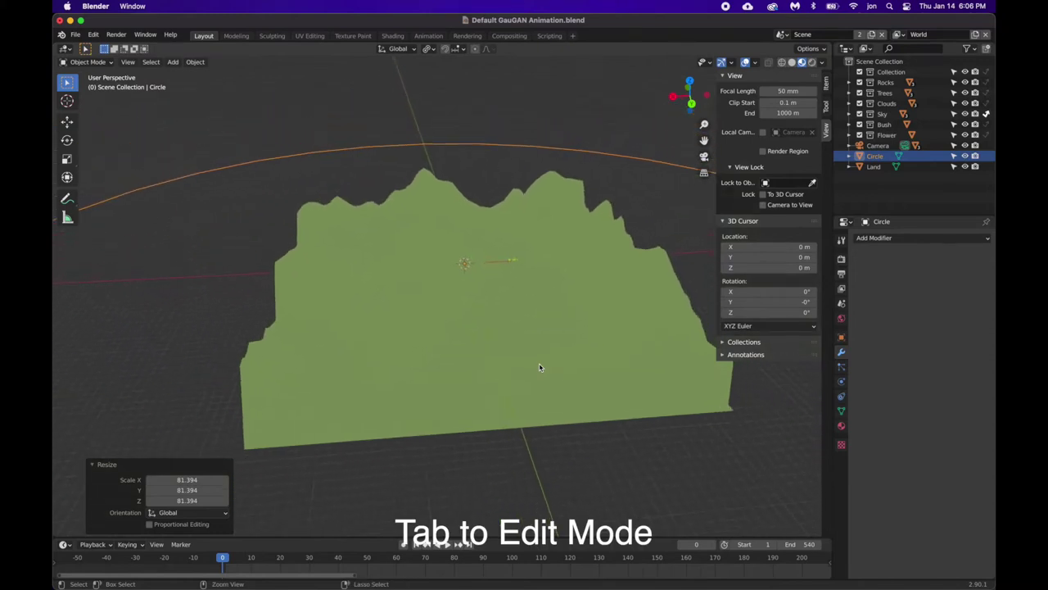
key("Tab")
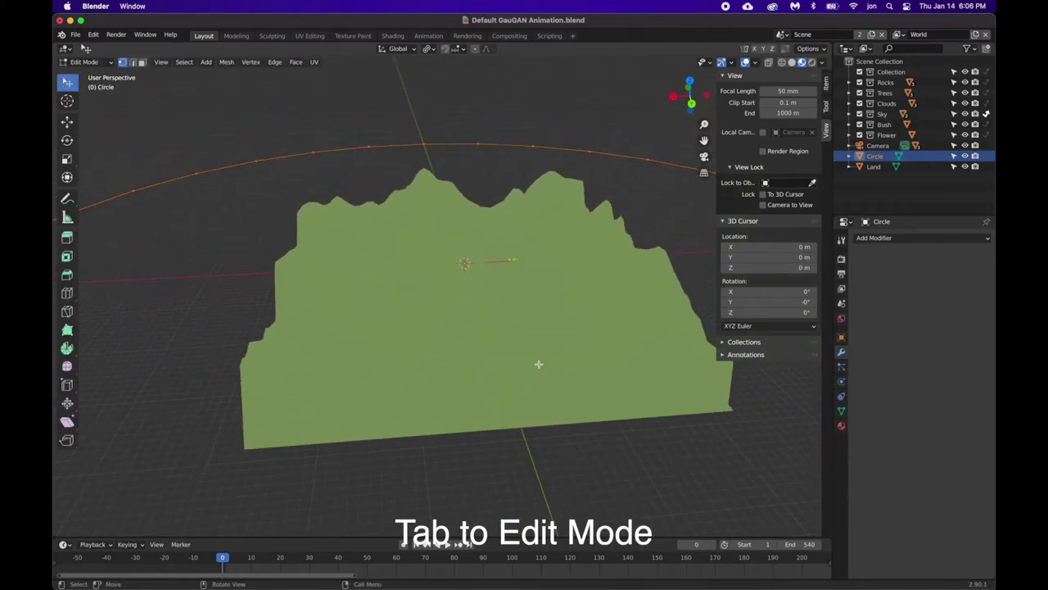
key("f")
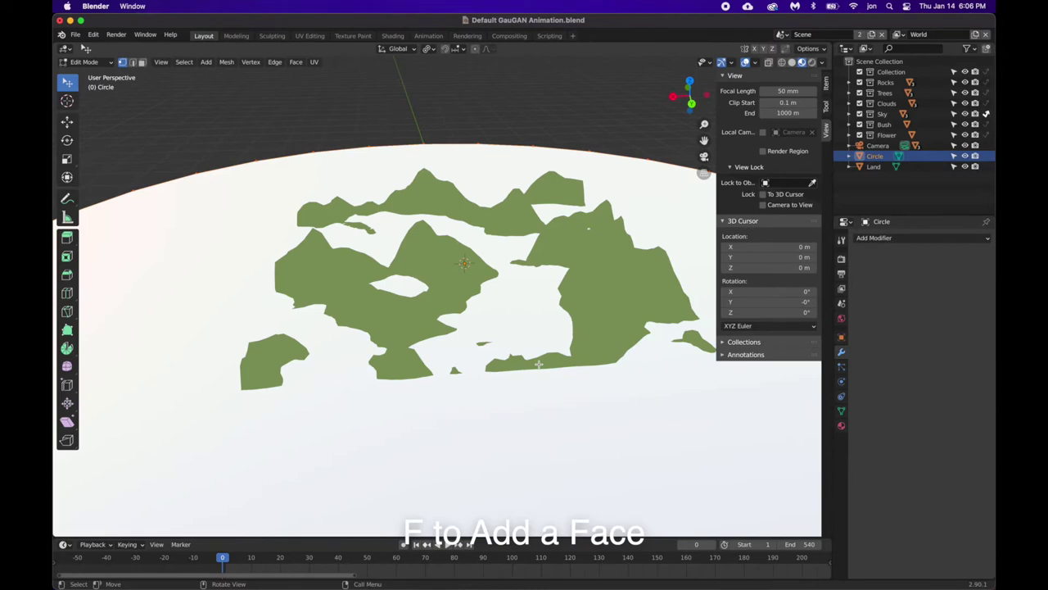
key("Tab")
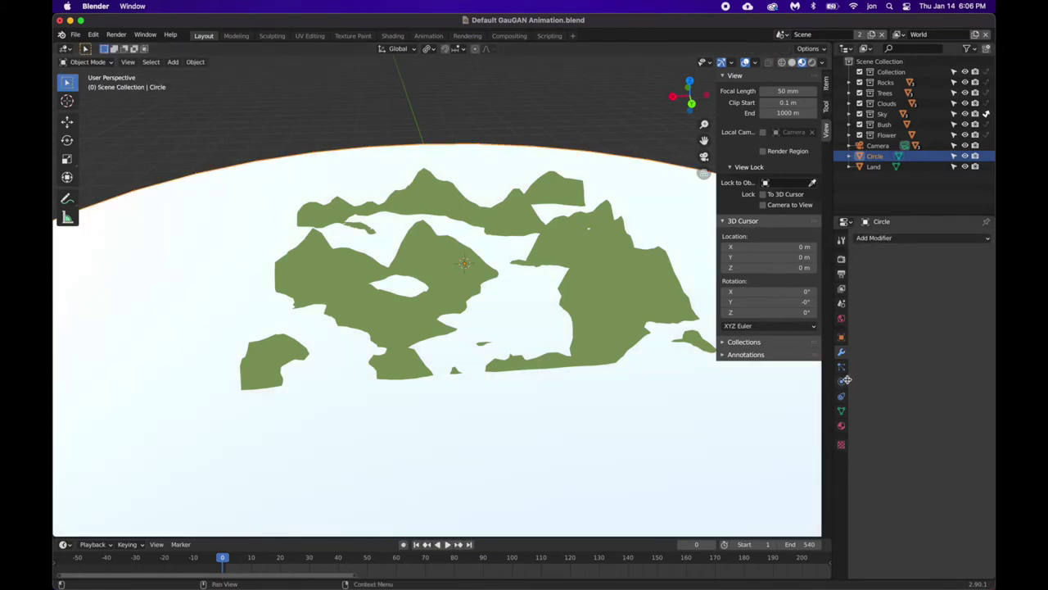
Assign the existing Wall Brick material to the circle.
left_click(842, 426)
left_click(862, 273)
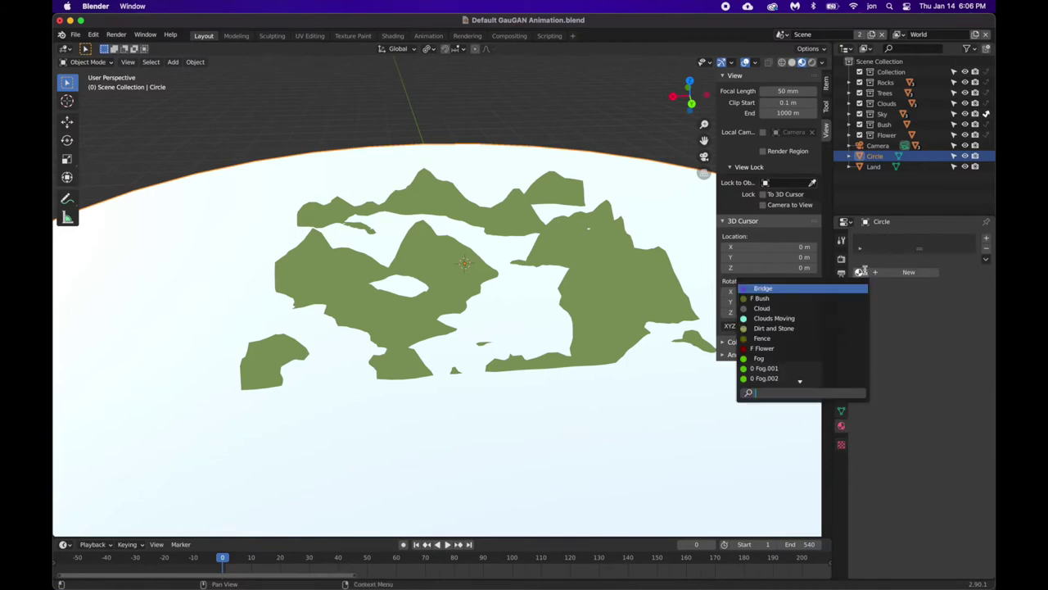
scroll(814, 342, "down", 5)
scroll(814, 342, "down", 10)
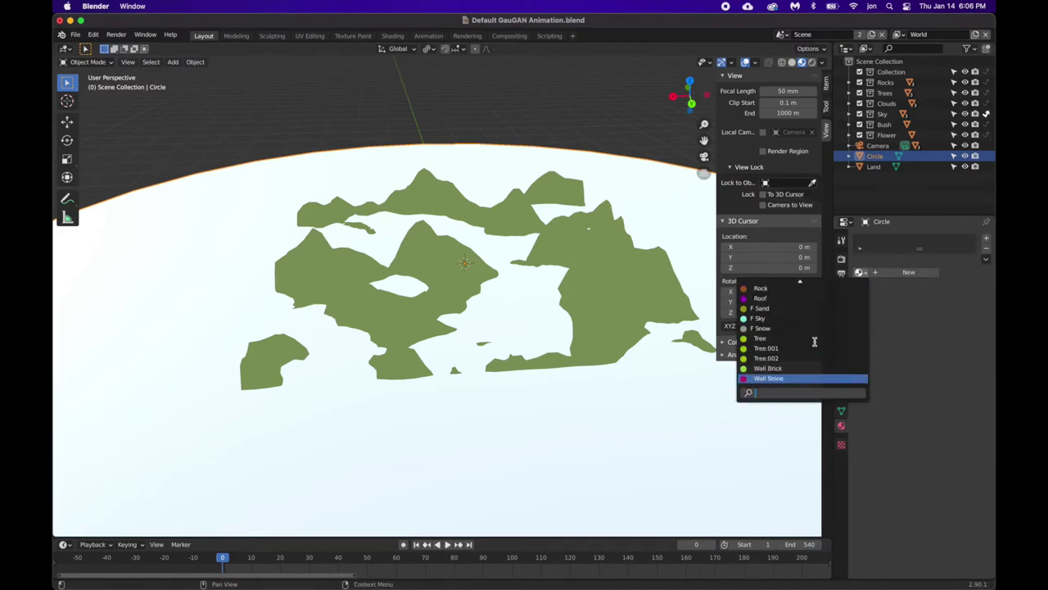
left_click(779, 368)
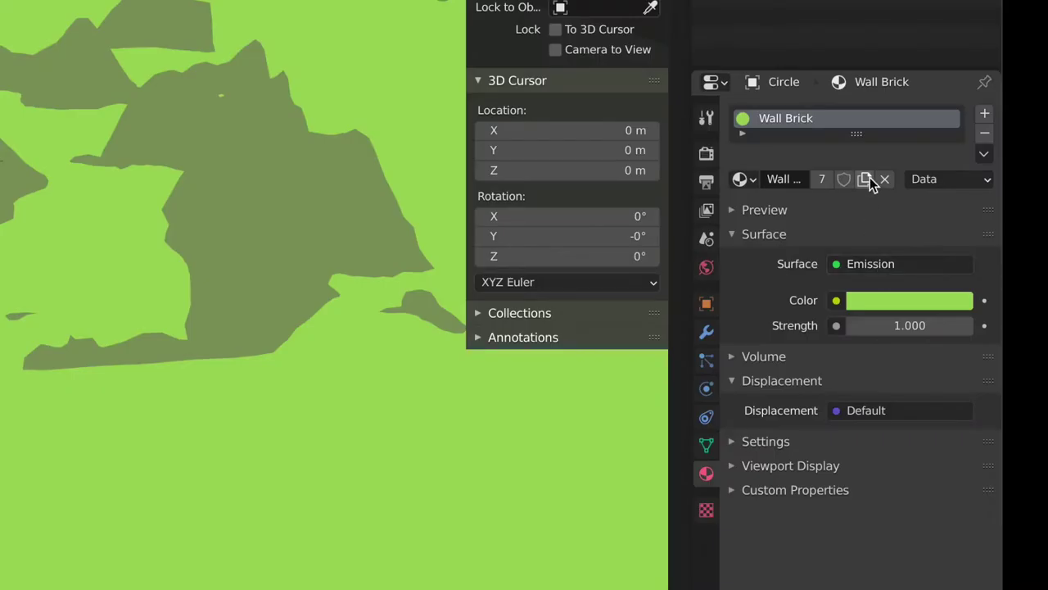
Duplicate the material as its own copy named 'Water' and bring up the Notes palette.
left_click(867, 179)
left_click(808, 179)
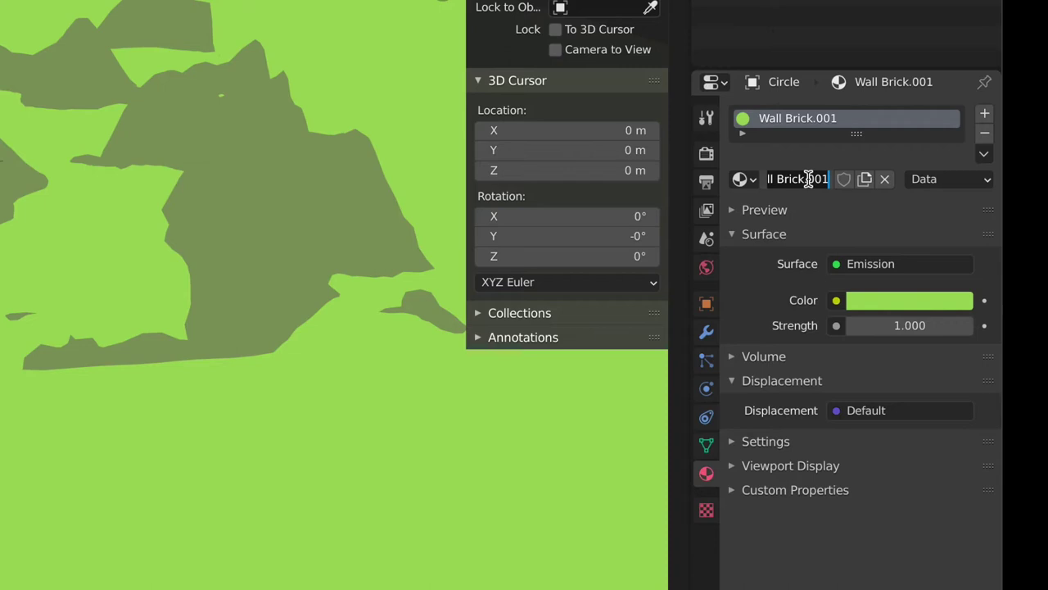
type("Water")
key("Return")
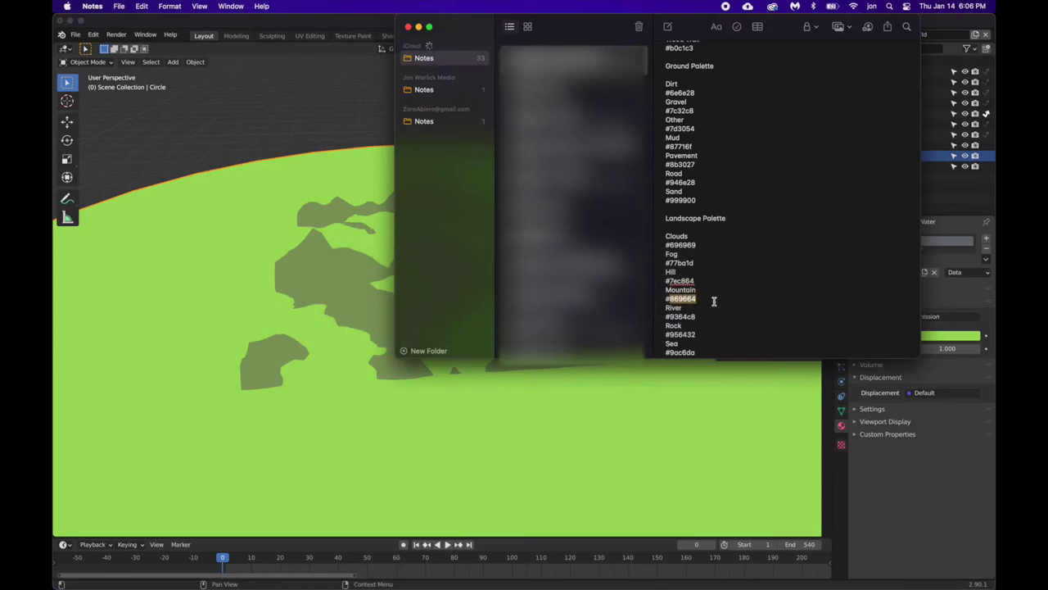
scroll(706, 310, "down", 2)
scroll(700, 318, "down", 5)
left_click_drag(696, 314, 673, 315)
key("super+c")
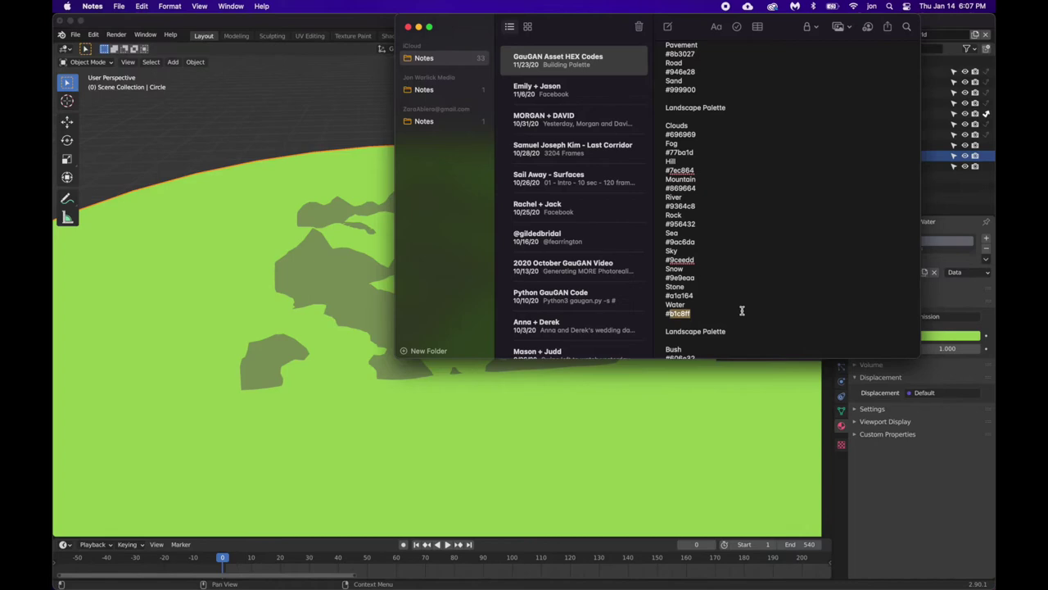
Set the Water material colour to hex B1C8FF, pasted from the palette.
left_click(933, 488)
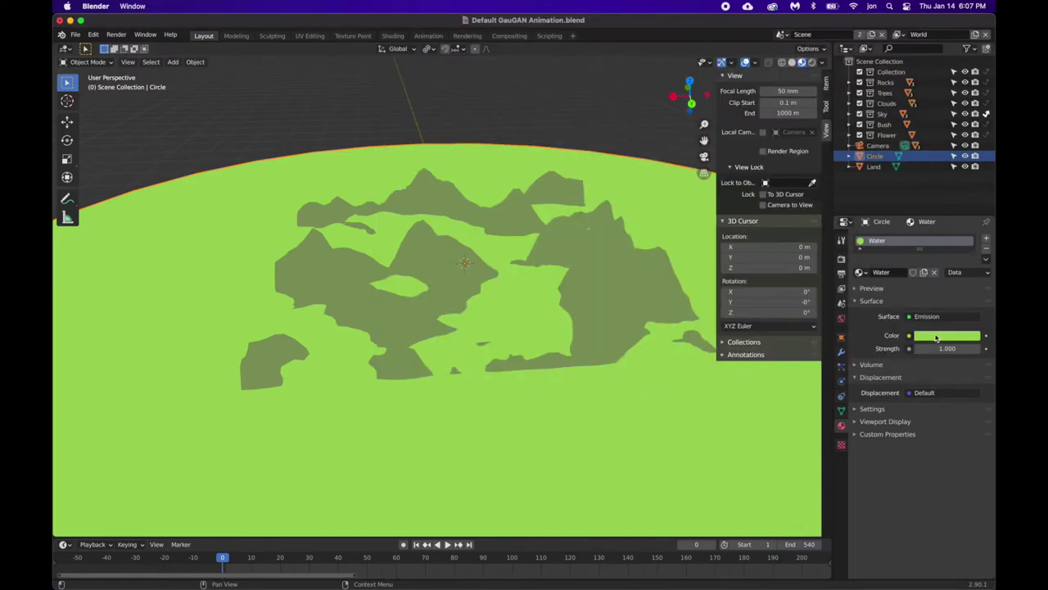
left_click(937, 336)
left_click(939, 288)
key("super+v")
key("Return")
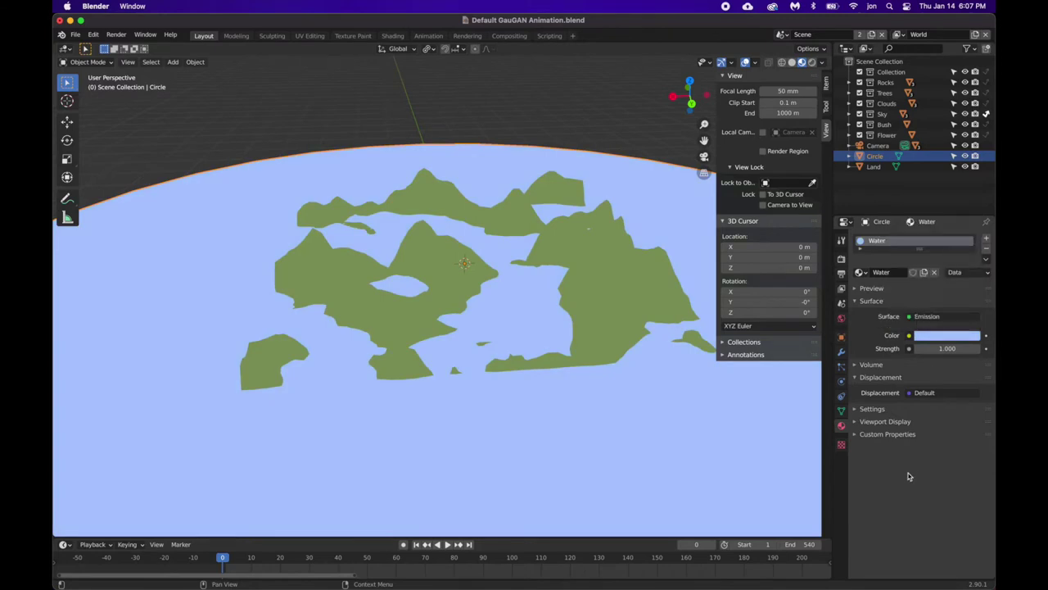
Orbit to a more top-down view of the islands and show the World properties.
middle_click_drag(565, 246, 555, 287)
scroll(555, 286, "up", 5)
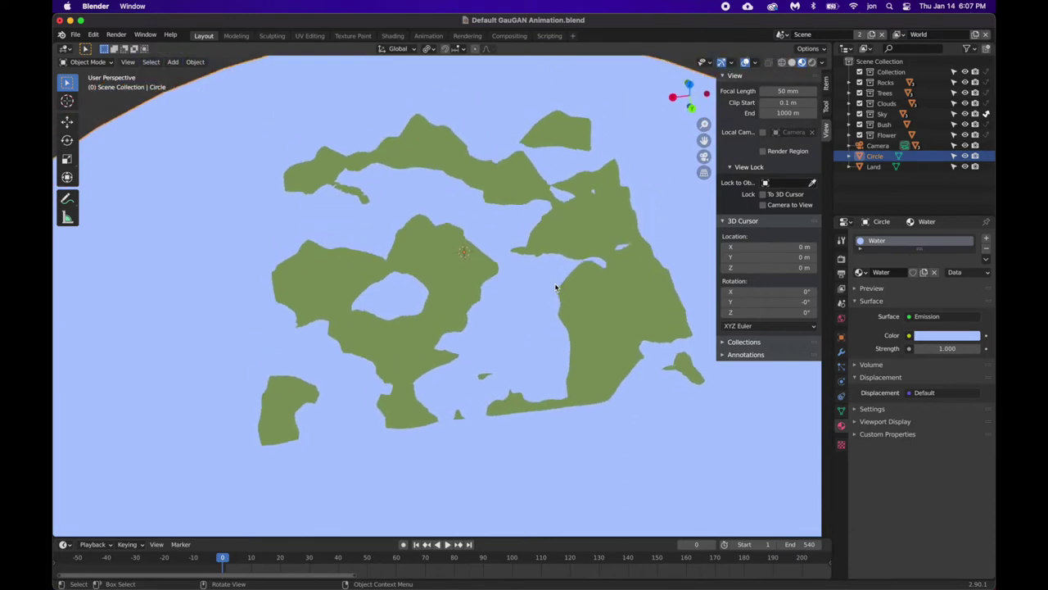
middle_click_drag(555, 287, 555, 287)
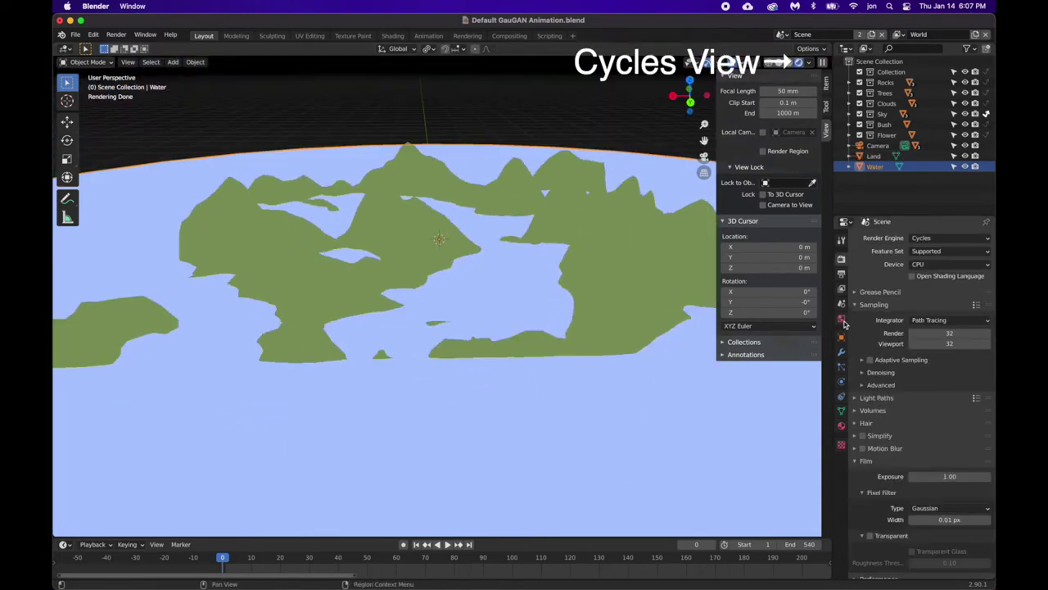
left_click(841, 318)
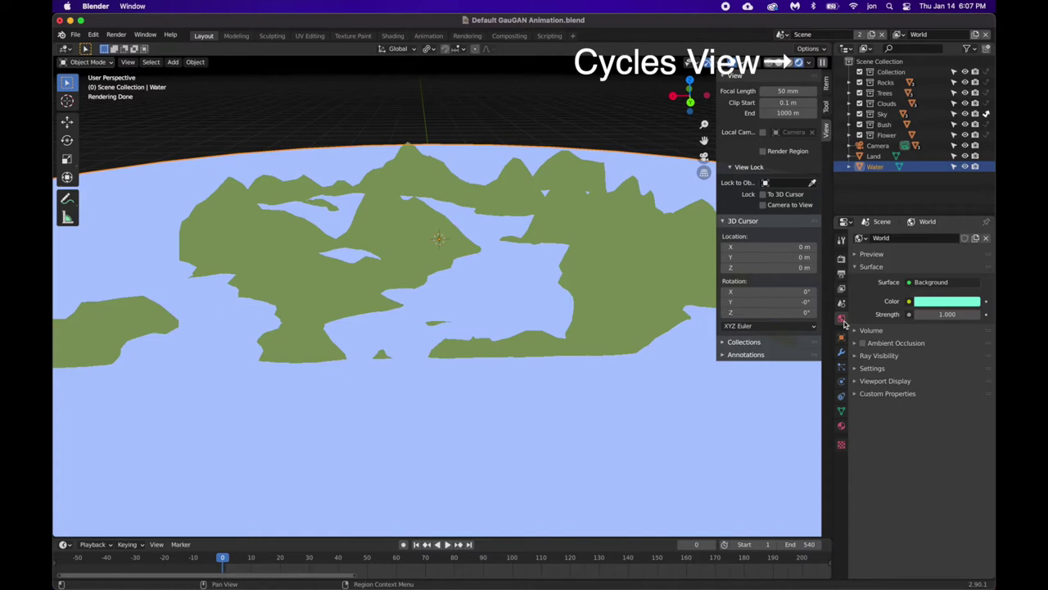
Change the world surface shader to Emission so the cyan sky shows.
middle_click_drag(508, 278, 510, 224)
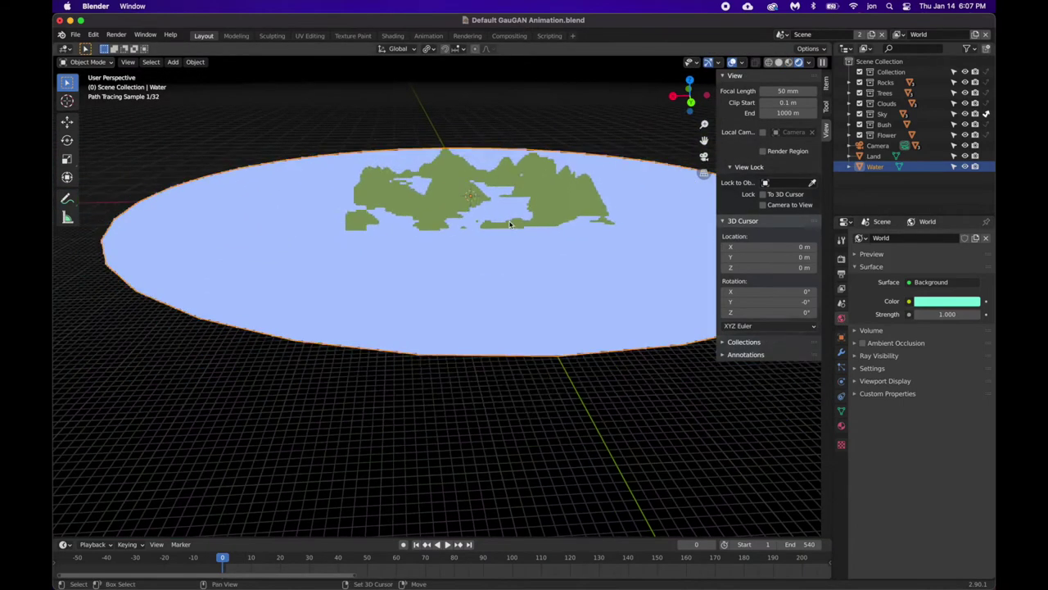
scroll(509, 224, "up", 5)
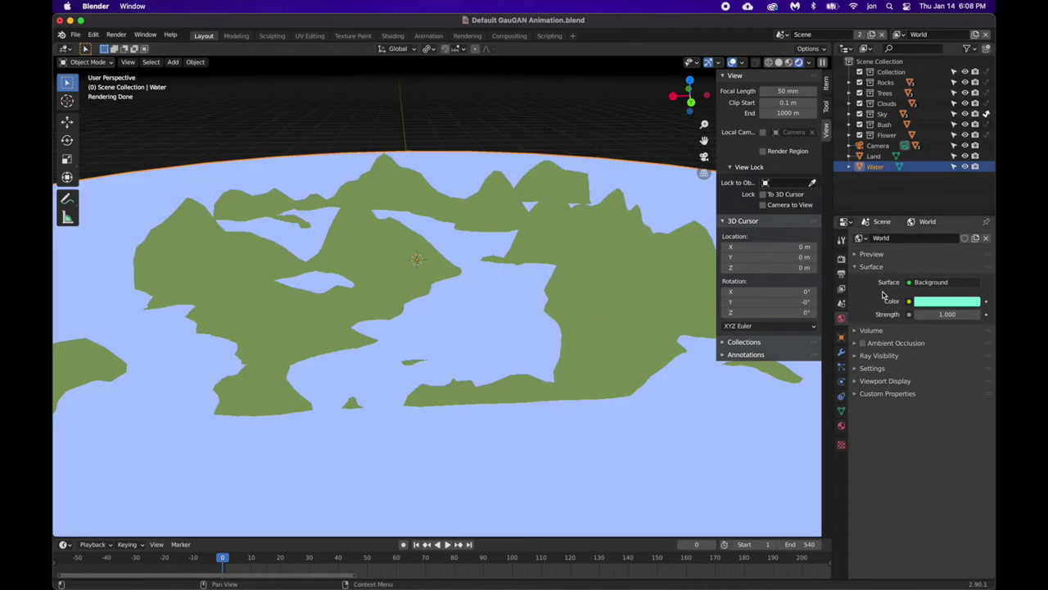
left_click(950, 284)
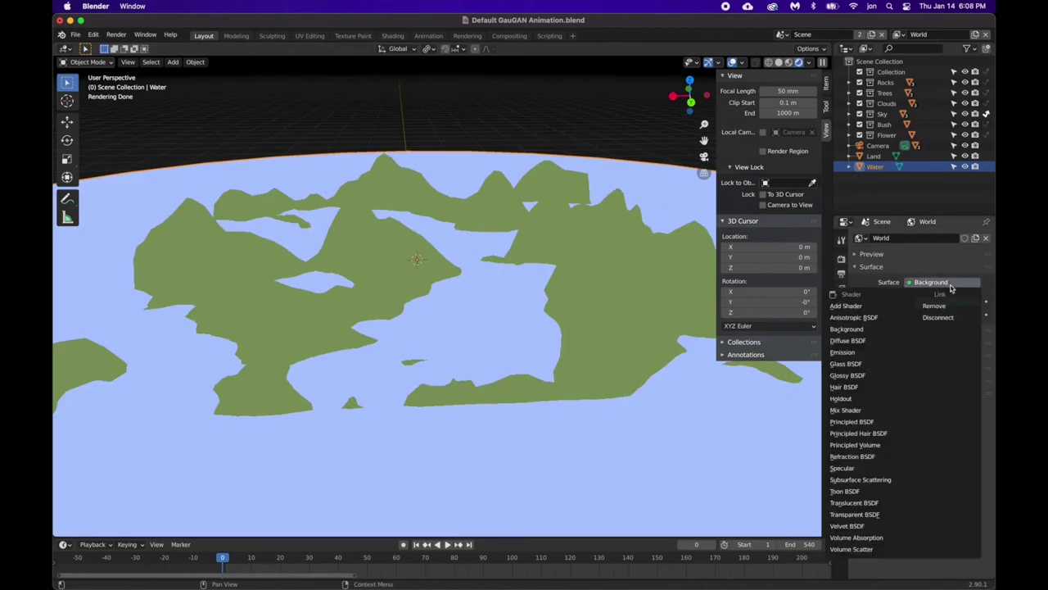
left_click(852, 353)
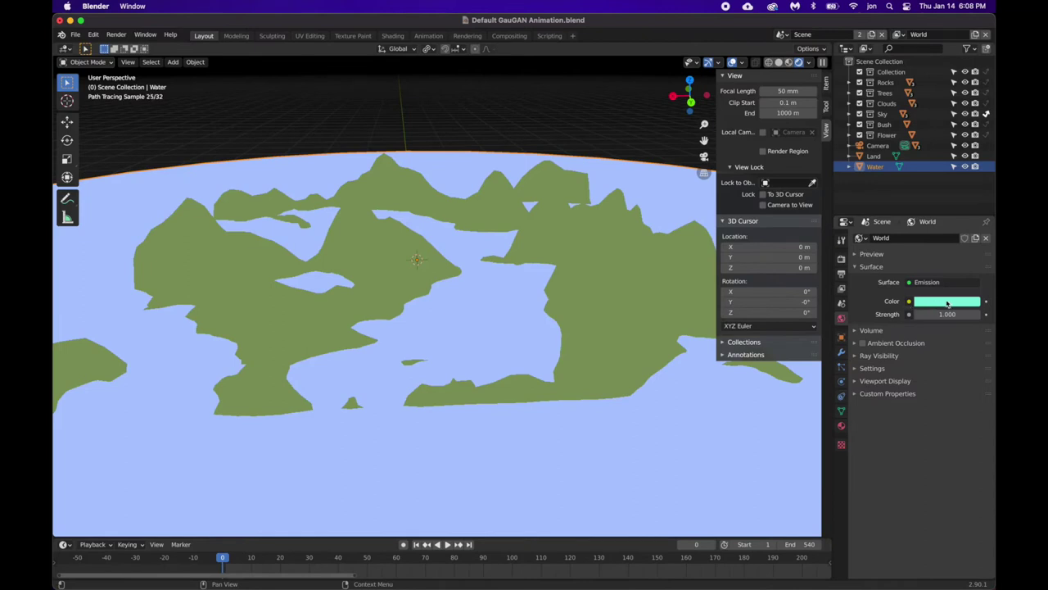
Apply the Water object's location, then select the Land object.
scroll(497, 308, "down", 5)
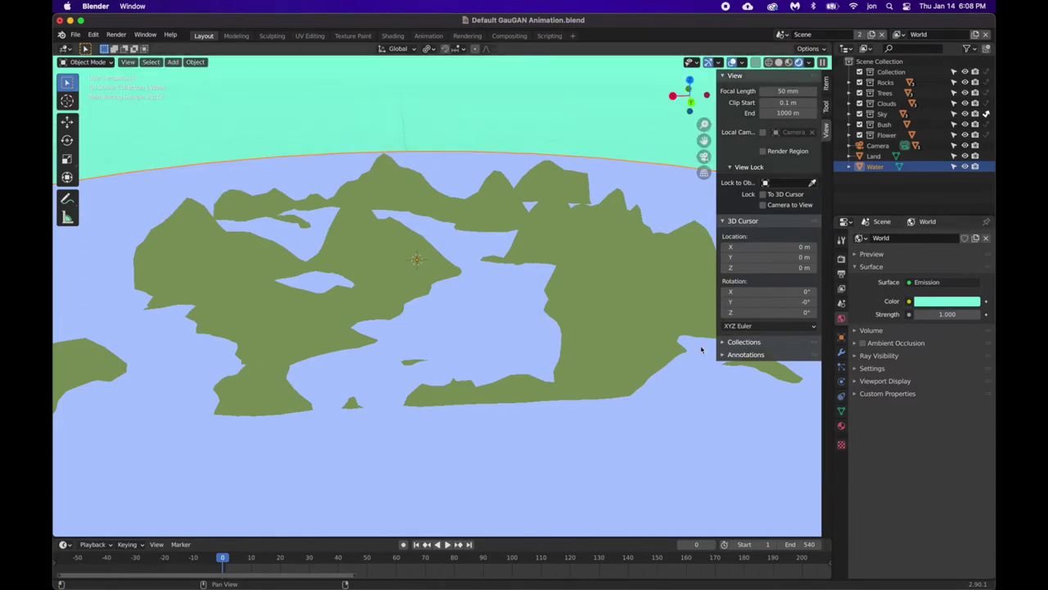
scroll(497, 308, "up", 5)
scroll(497, 307, "up", 5)
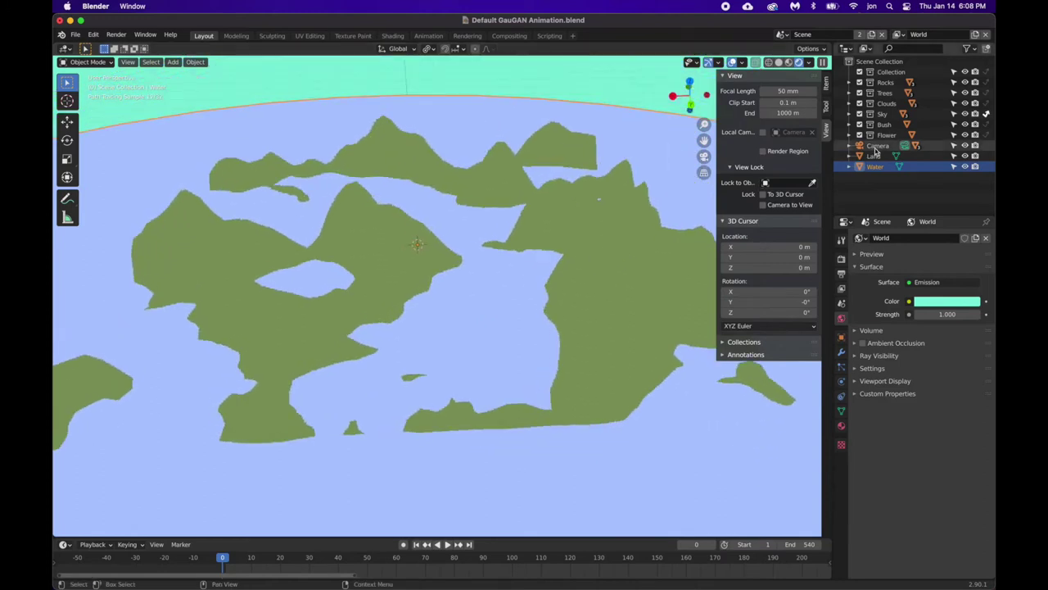
scroll(436, 240, "down", 3)
key("ctrl+a")
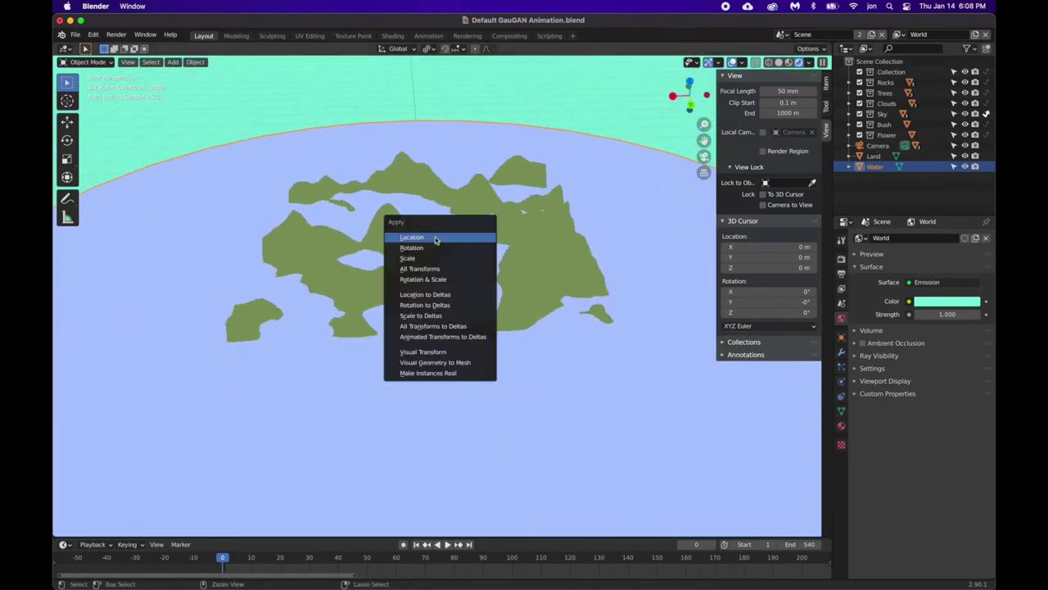
left_click(413, 238)
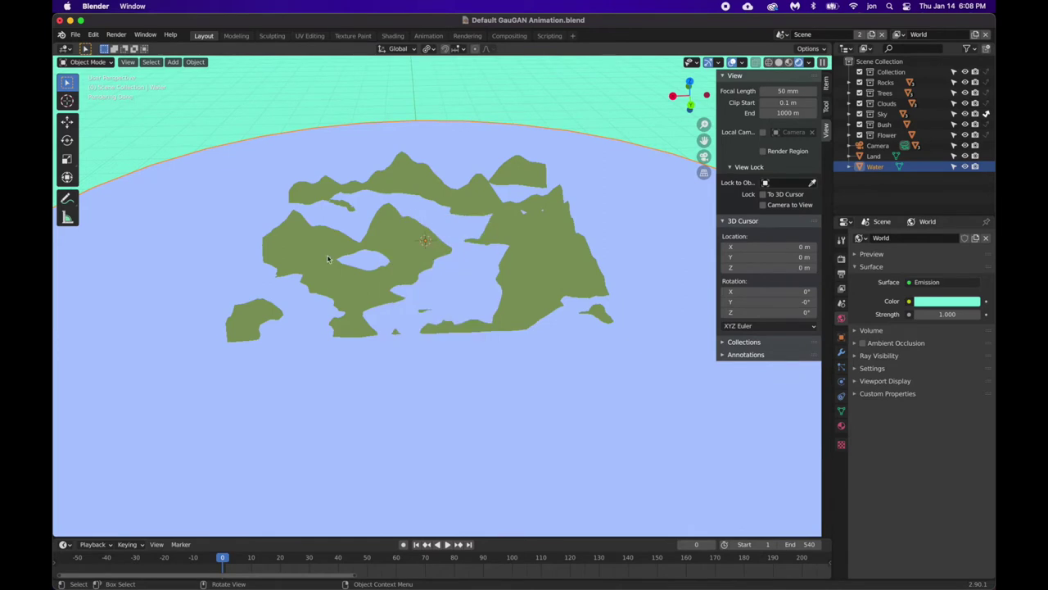
left_click(398, 259)
scroll(643, 343, "up", 2)
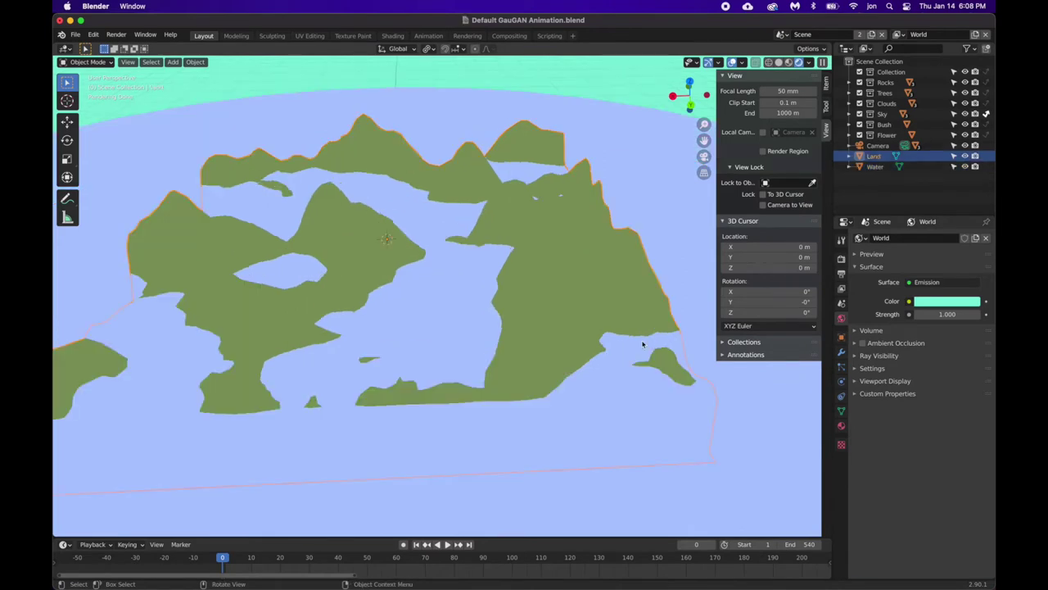
Add a hair particle system named Trees to Land with 100 particles.
left_click(841, 367)
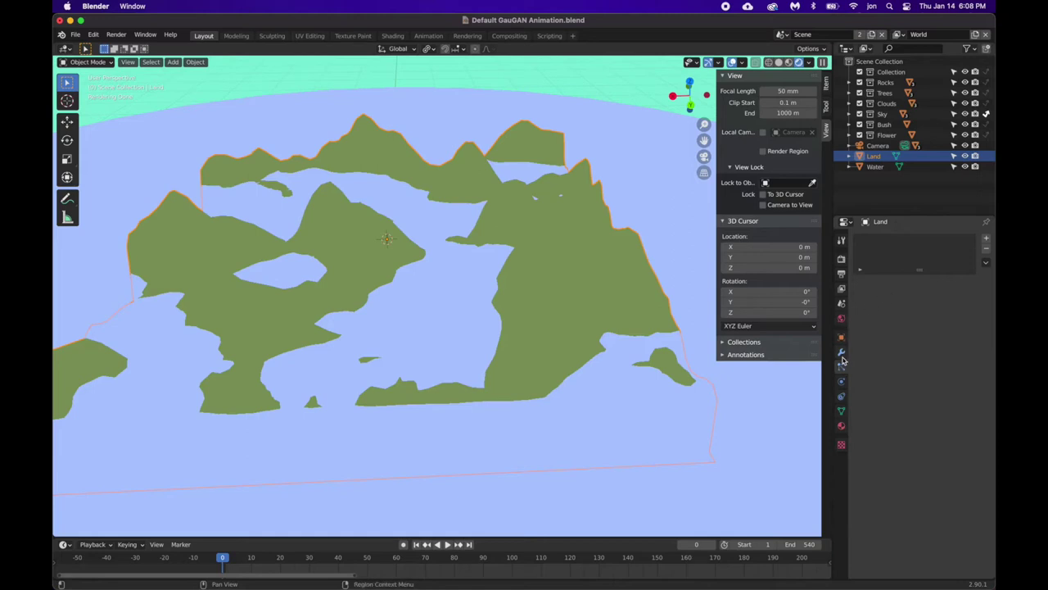
left_click(986, 239)
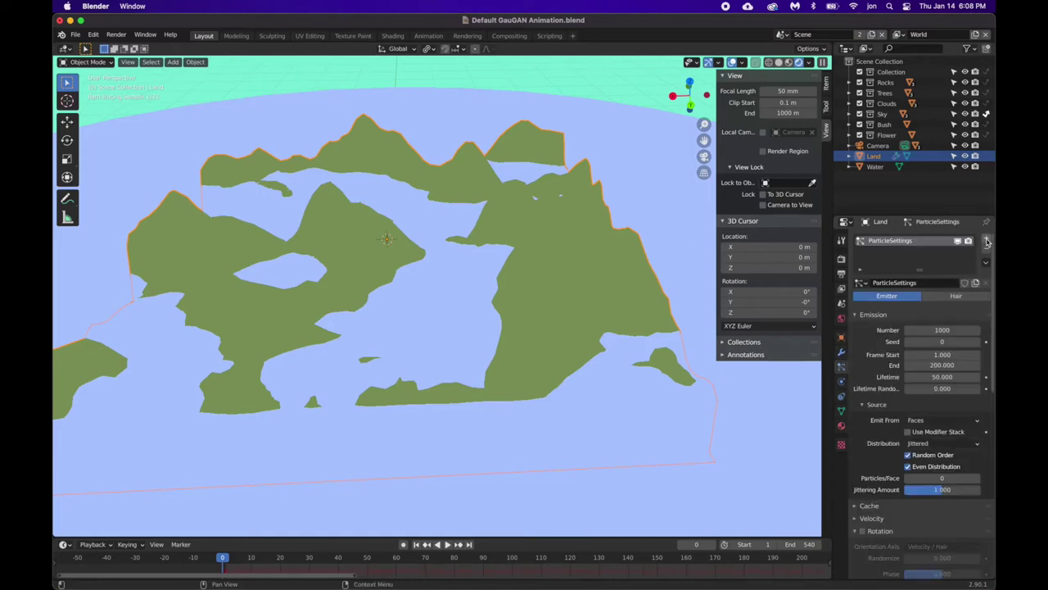
left_click(924, 282)
type("Trees")
key("Return")
left_click(941, 296)
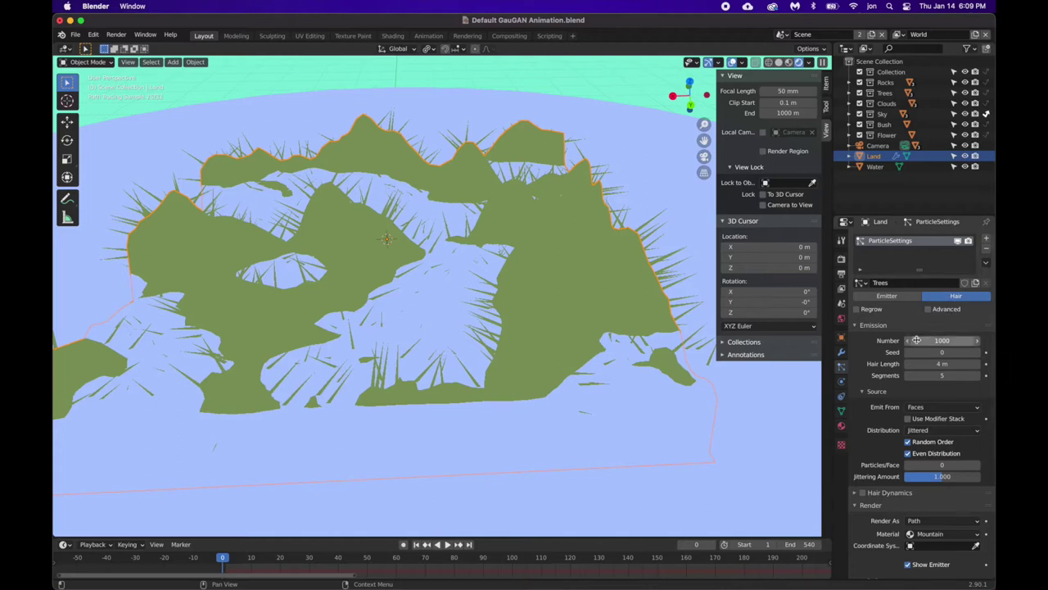
scroll(891, 378, "down", 1)
left_click(945, 317)
key("BackSpace")
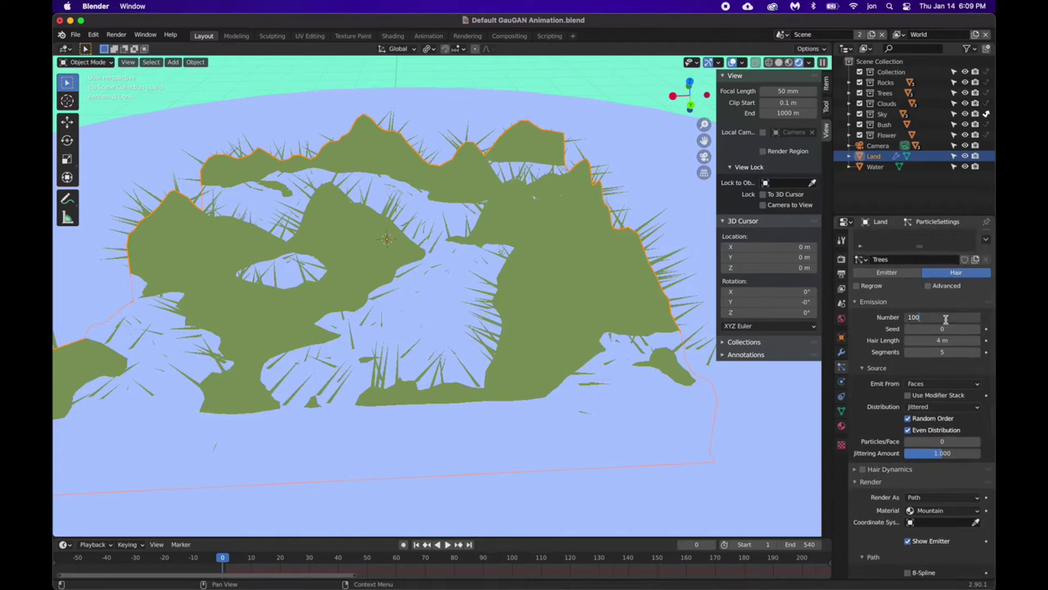
key("Return")
Render the particles as the Trees collection instances.
scroll(807, 386, "down", 5)
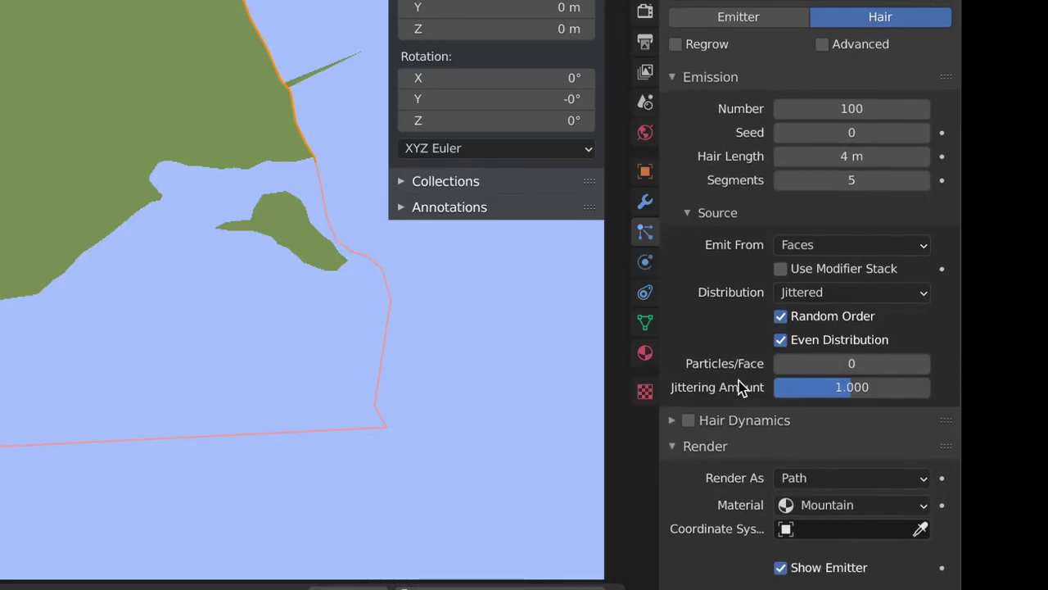
left_click(884, 385)
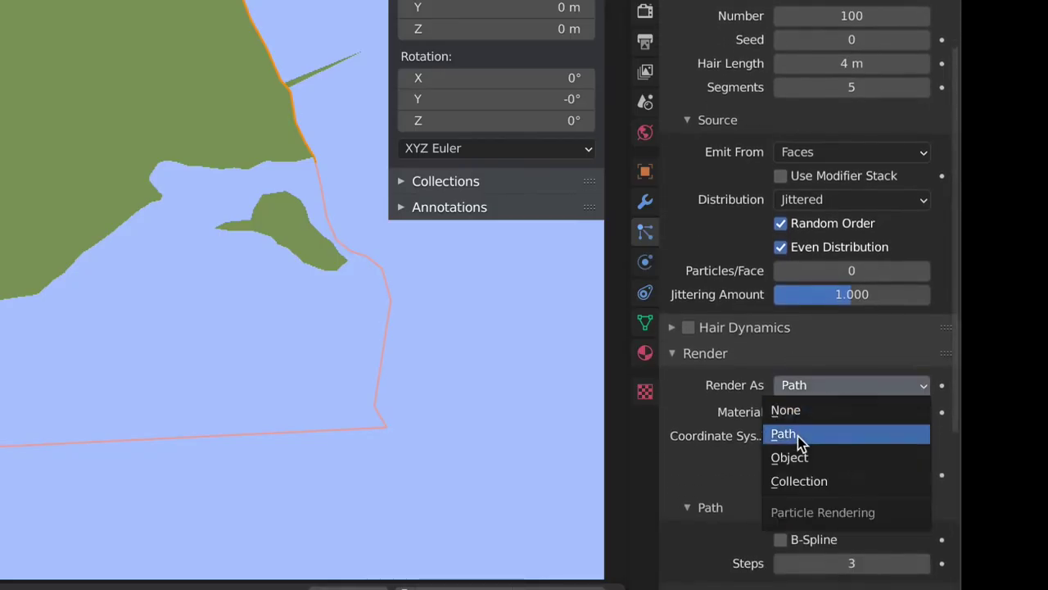
left_click(798, 481)
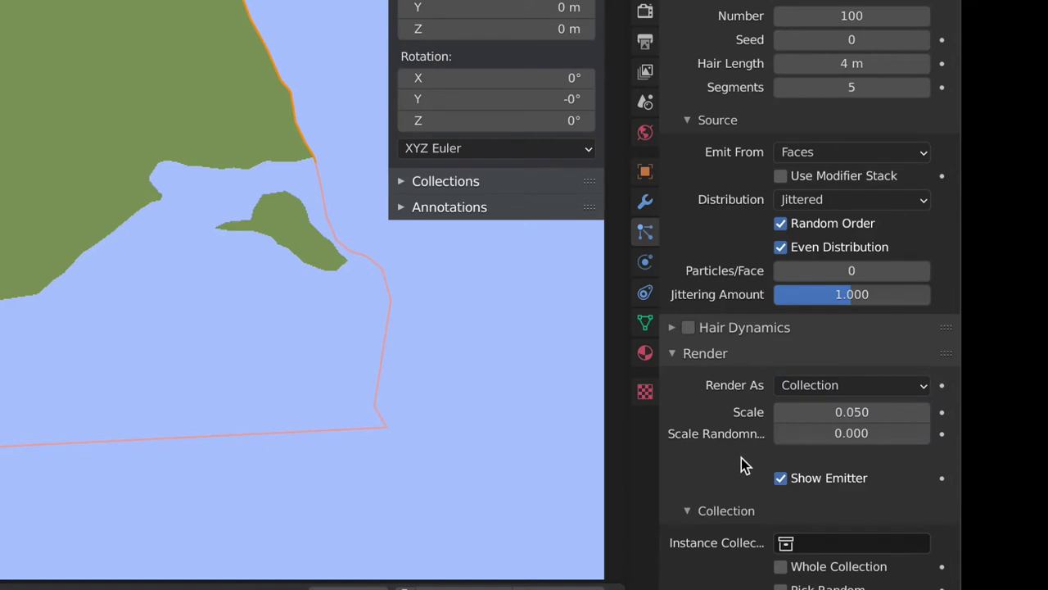
scroll(740, 455, "down", 5)
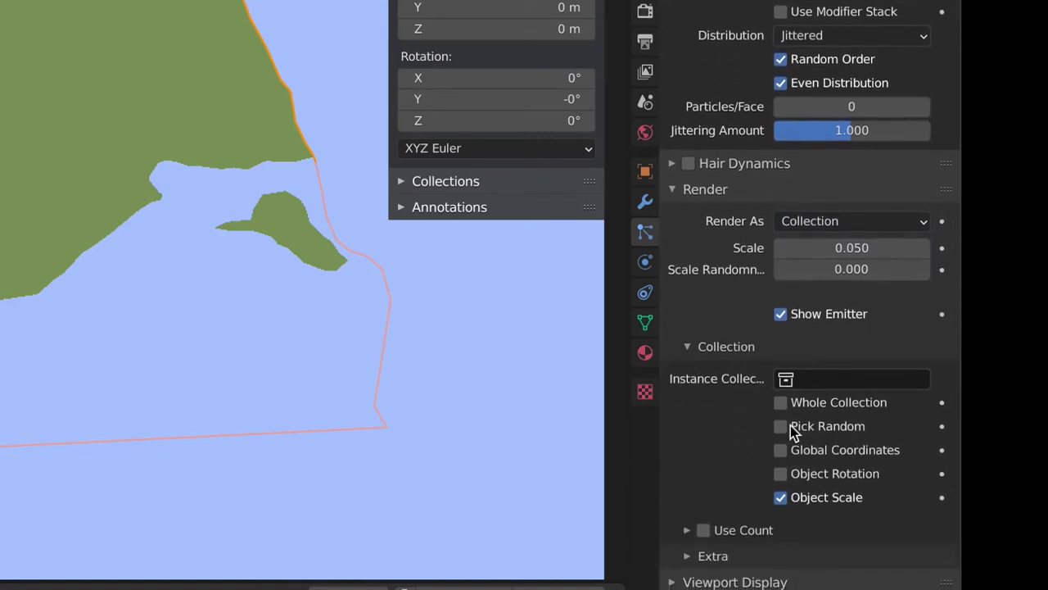
left_click(824, 378)
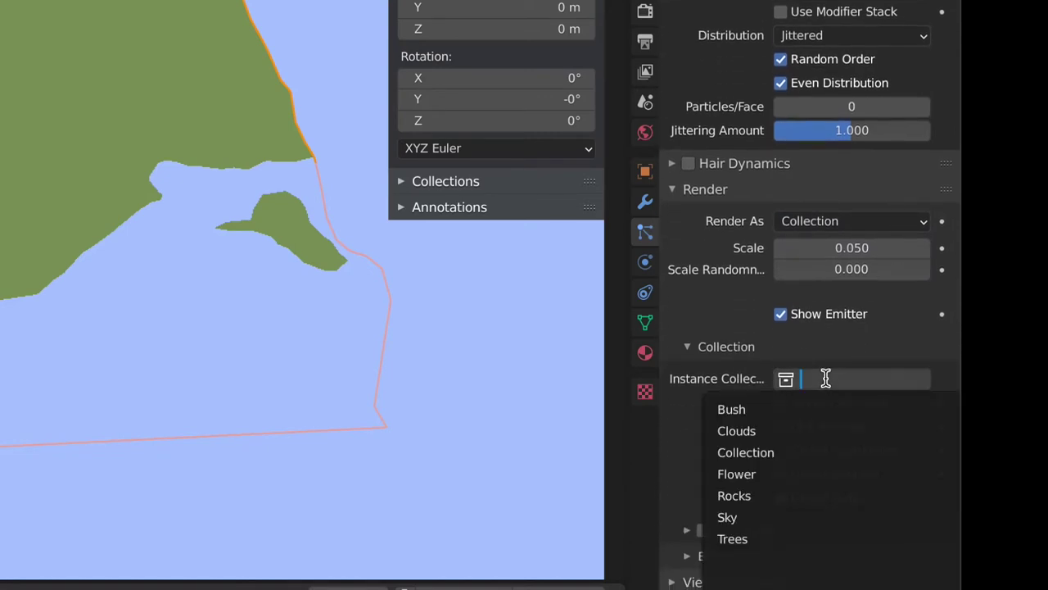
left_click(755, 538)
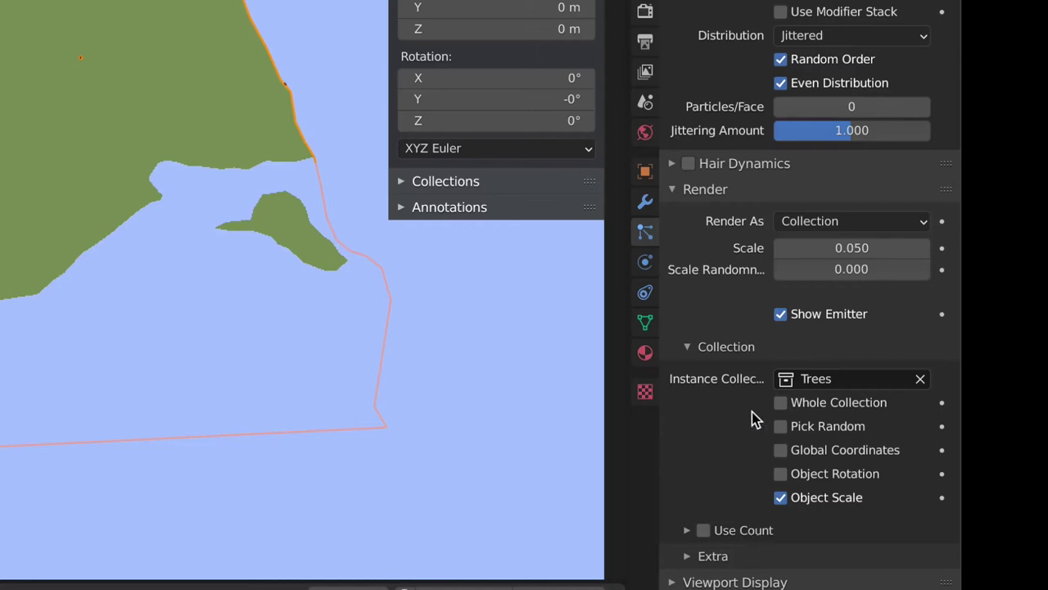
Enable Advanced and Rotation with Global X orientation, and turn off Object Scale.
scroll(753, 416, "up", 10)
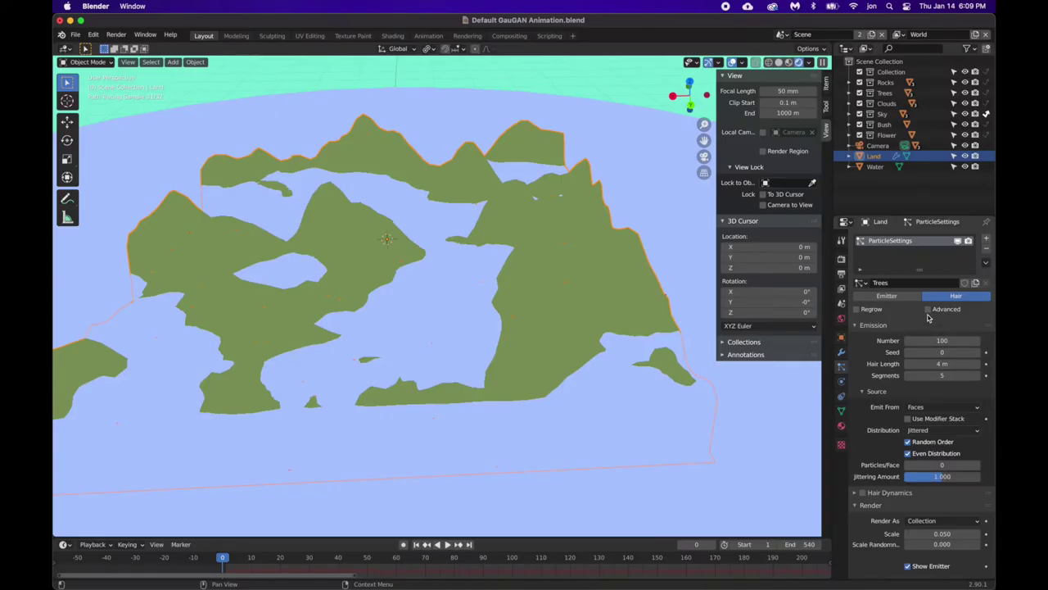
left_click(821, 115)
scroll(885, 436, "down", 4)
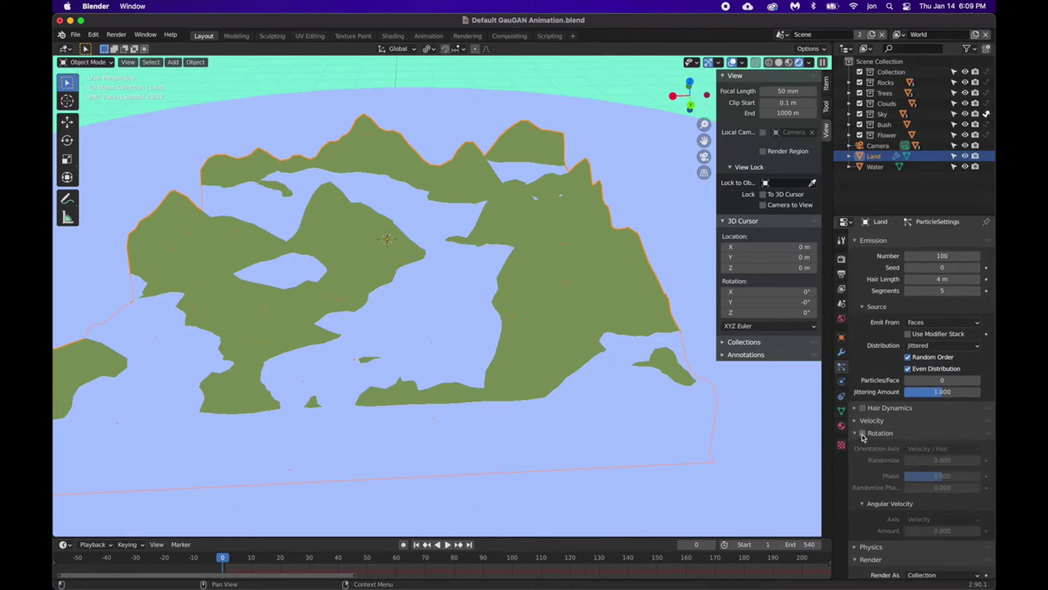
left_click(862, 434)
scroll(868, 436, "down", 1)
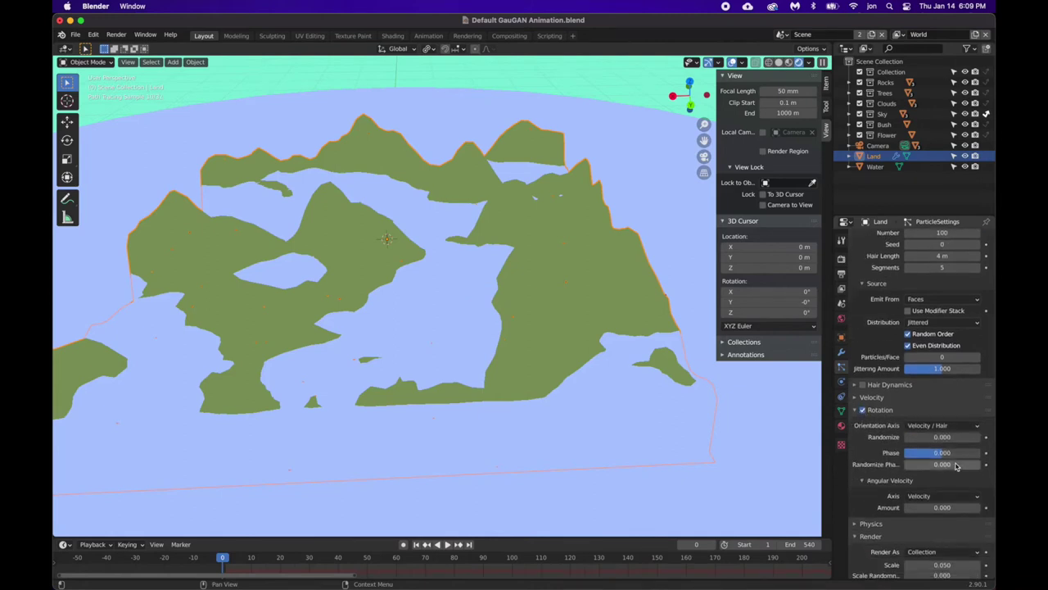
left_click(974, 427)
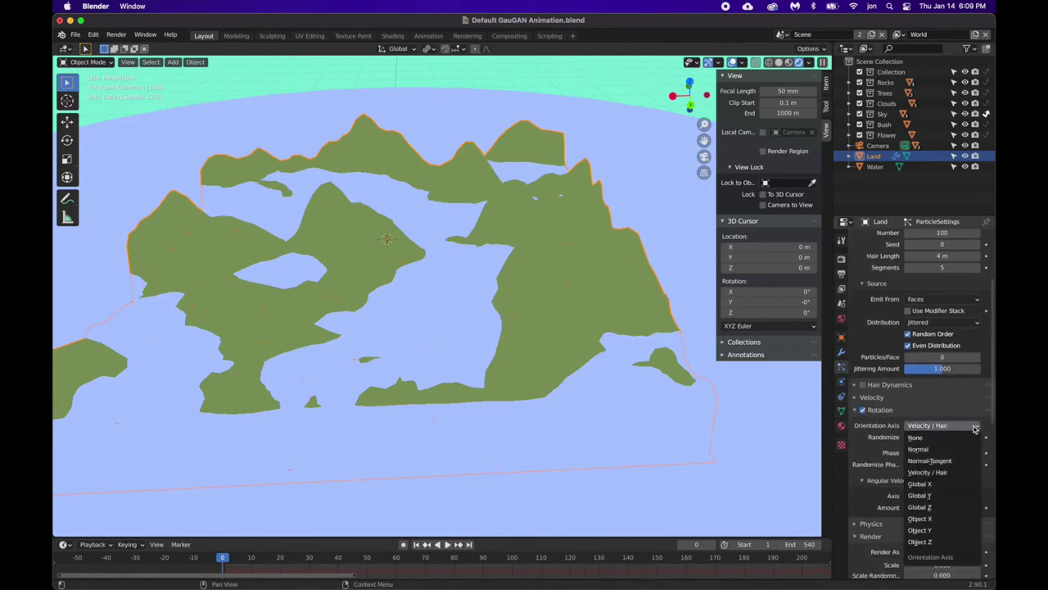
left_click(928, 485)
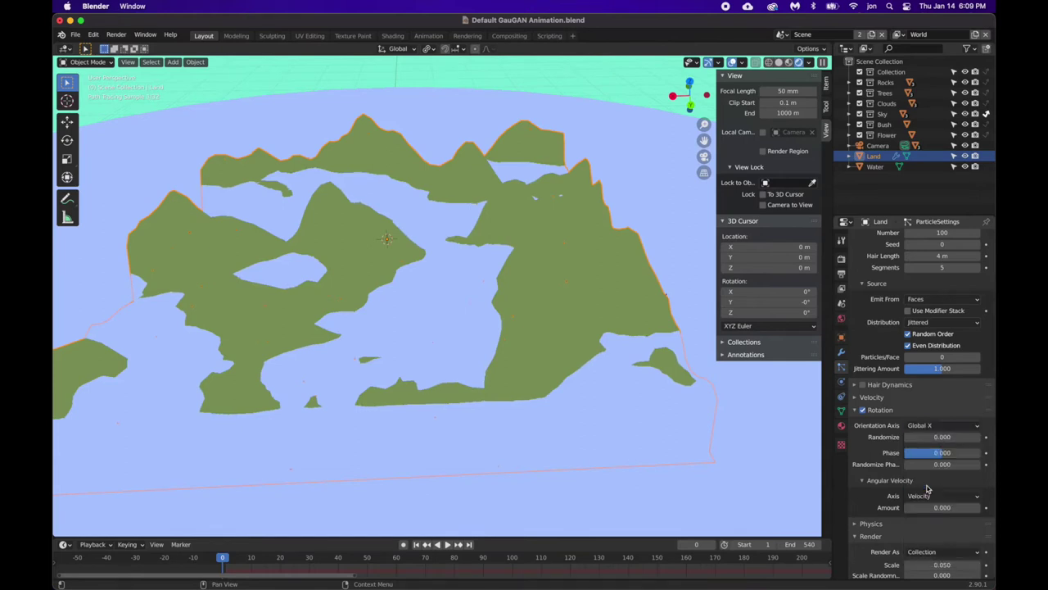
scroll(895, 465, "down", 5)
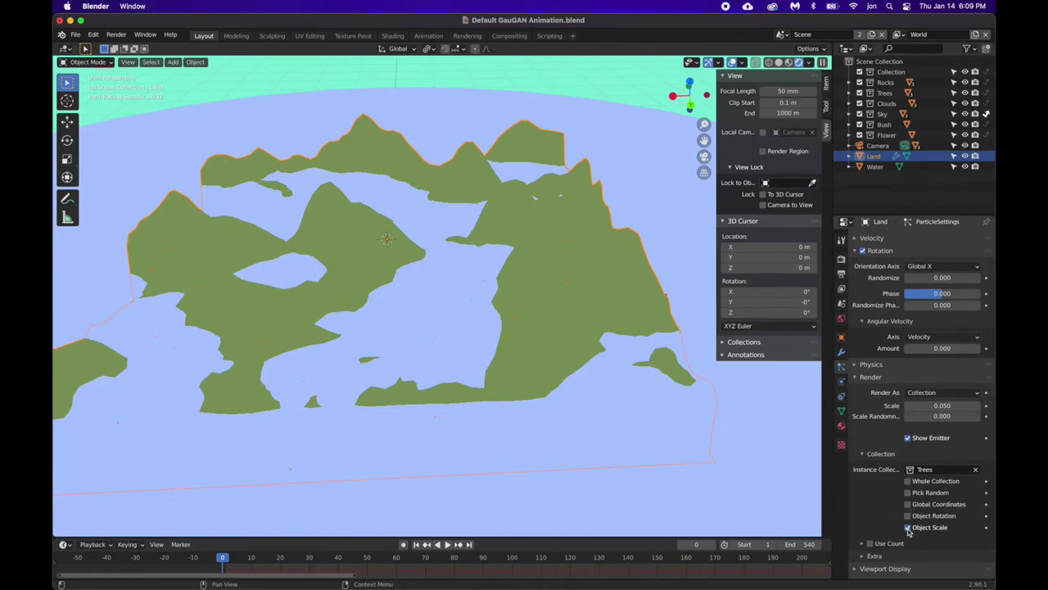
left_click(908, 528)
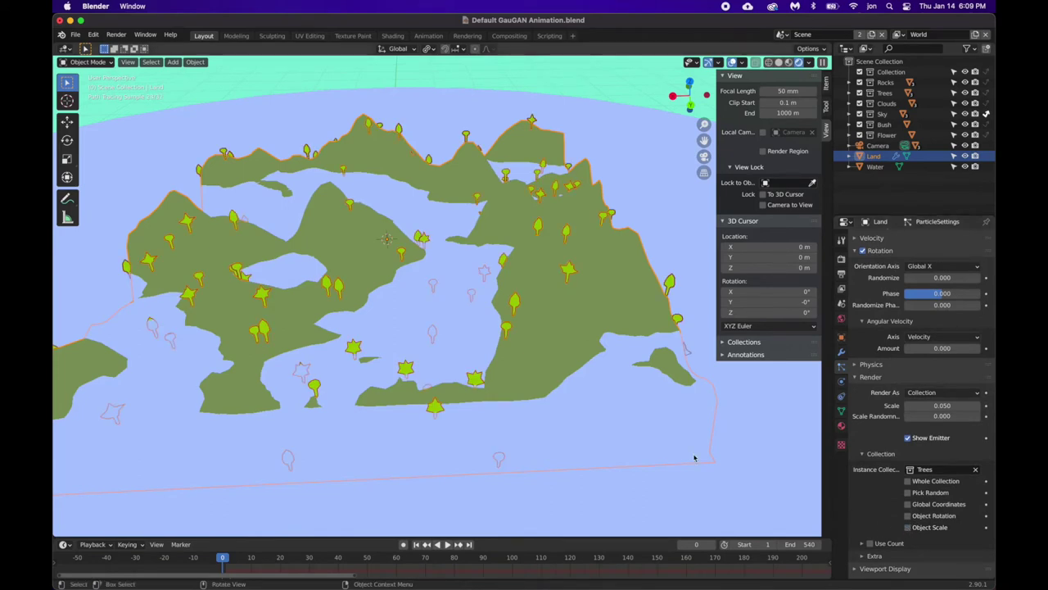
View the terrain straight on from the back and enter Edit Mode on Land.
mouse_move(690, 95)
left_mouse_down()
mouse_move(674, 91)
mouse_move(692, 99)
left_mouse_up()
left_click(692, 98)
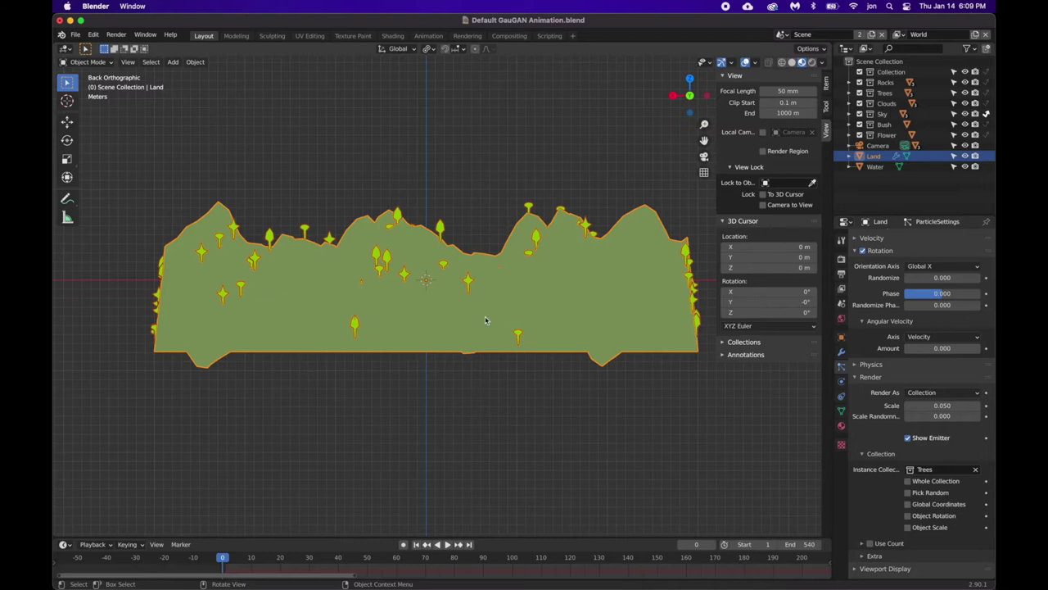
key("Tab")
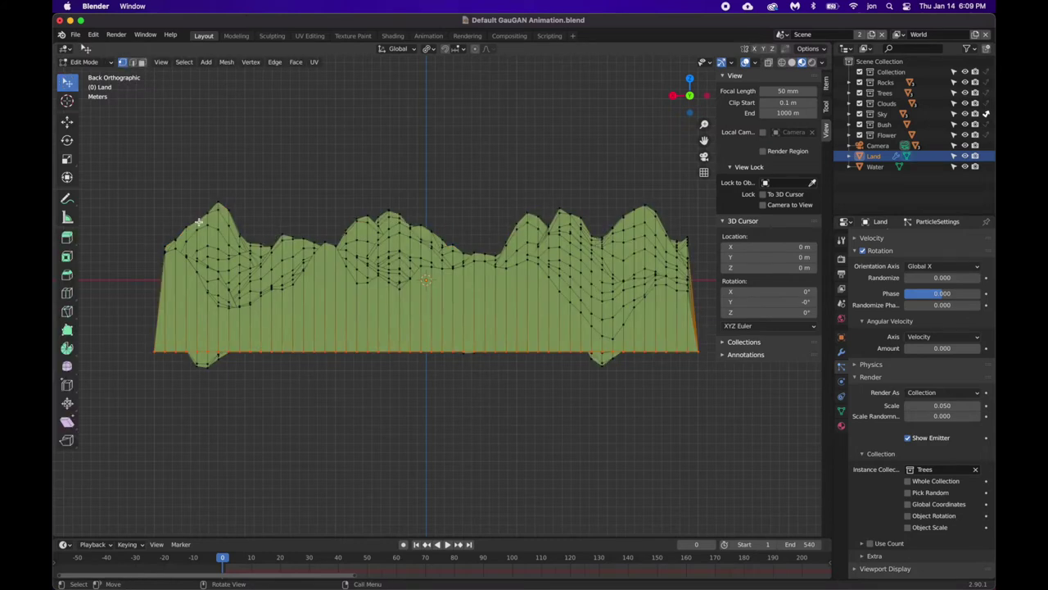
With X-ray on, box-select the upper vertices of the Land mesh.
left_click(768, 64)
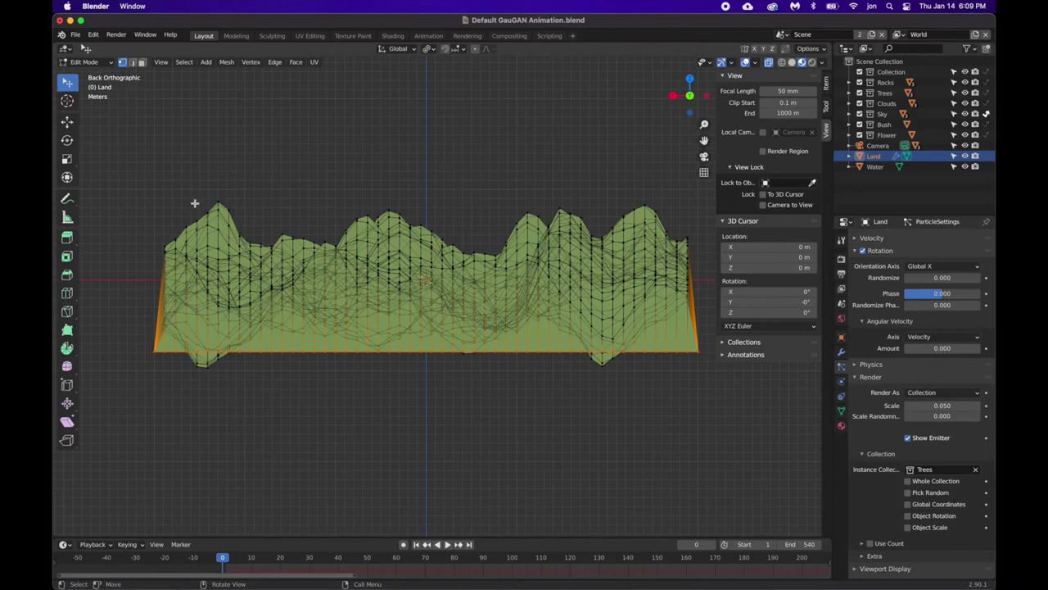
left_click(381, 263)
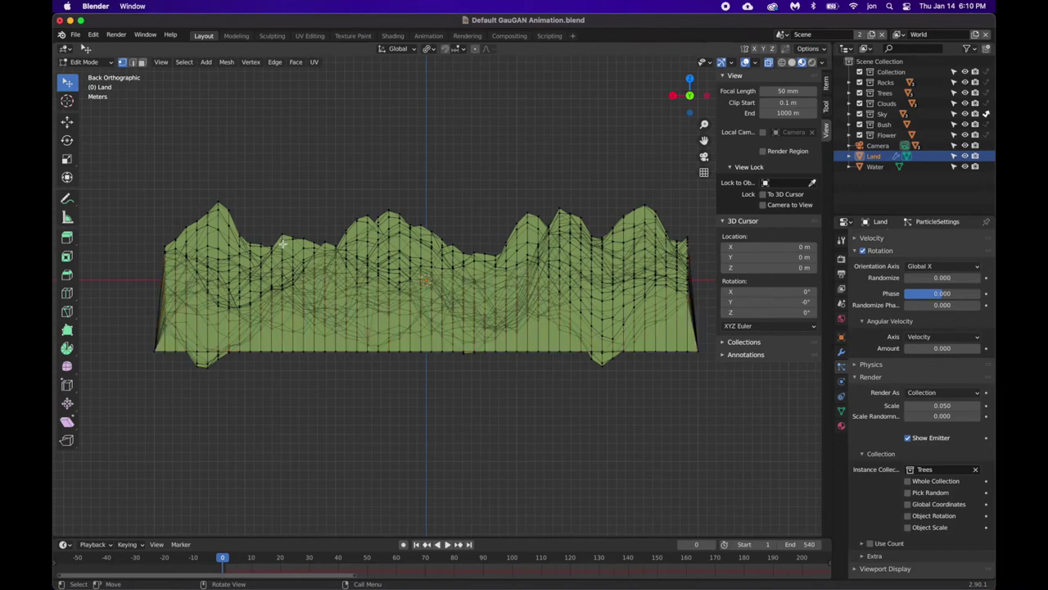
left_click_drag(68, 83, 92, 100)
left_click_drag(123, 175, 711, 279)
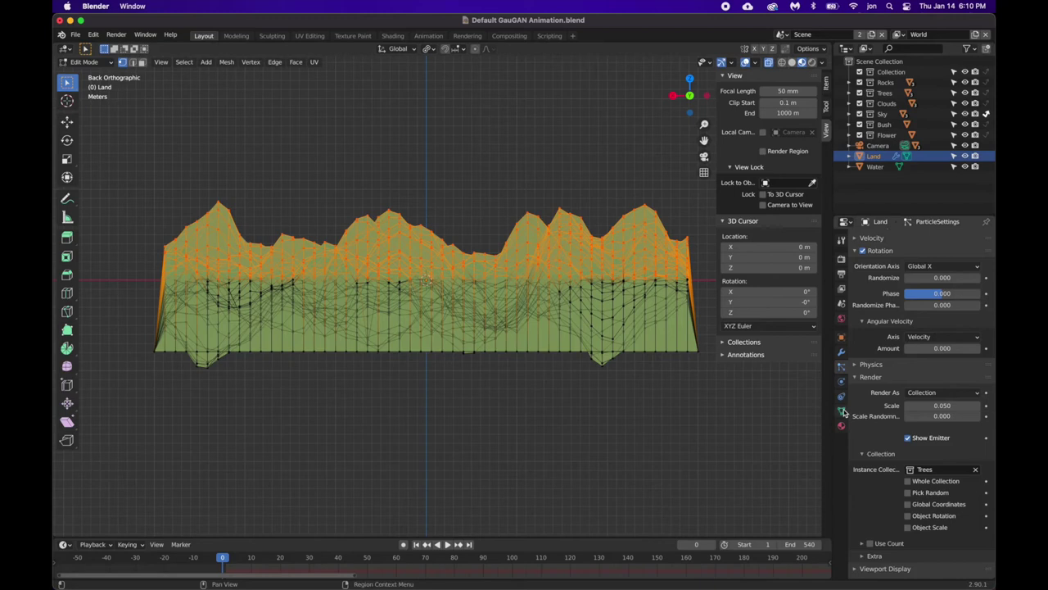
Create a vertex group named Trees and assign the selected vertices to it.
left_click(842, 411)
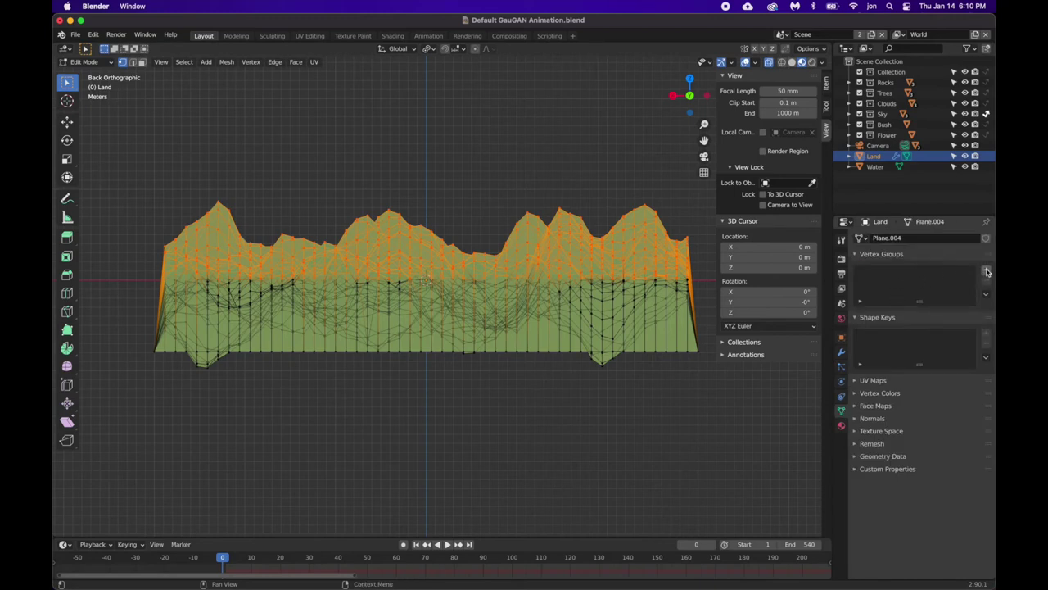
left_click(987, 271)
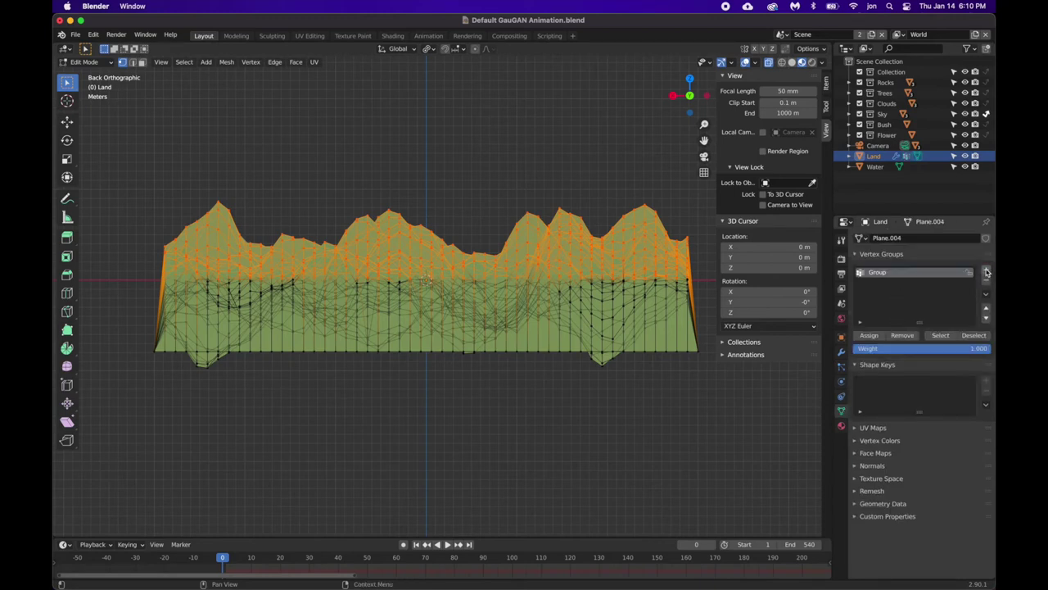
double_click(877, 273)
type("Trees")
left_click(870, 337)
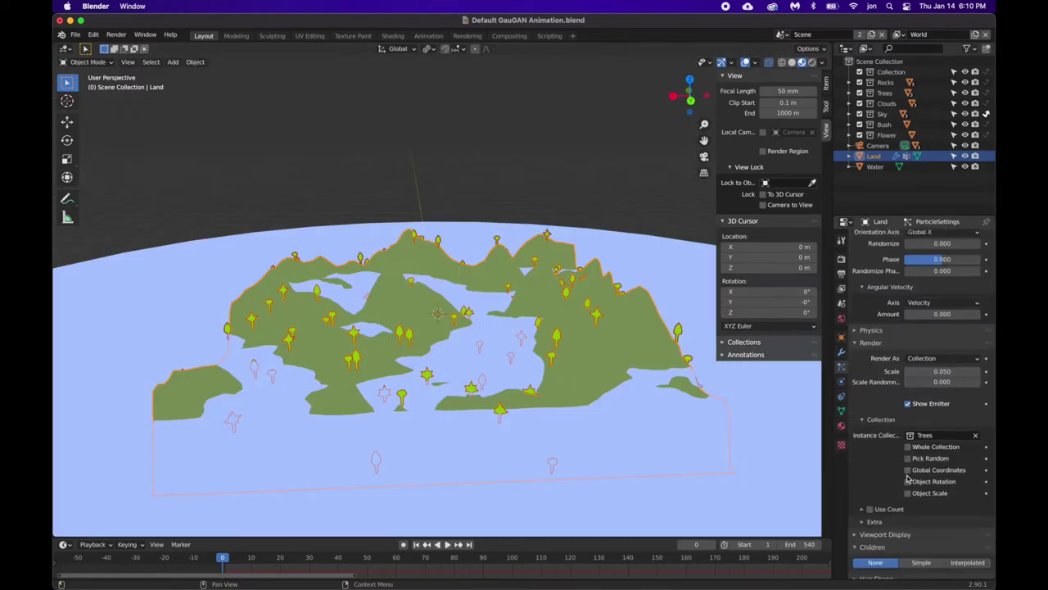
scroll(923, 458, "down", 2)
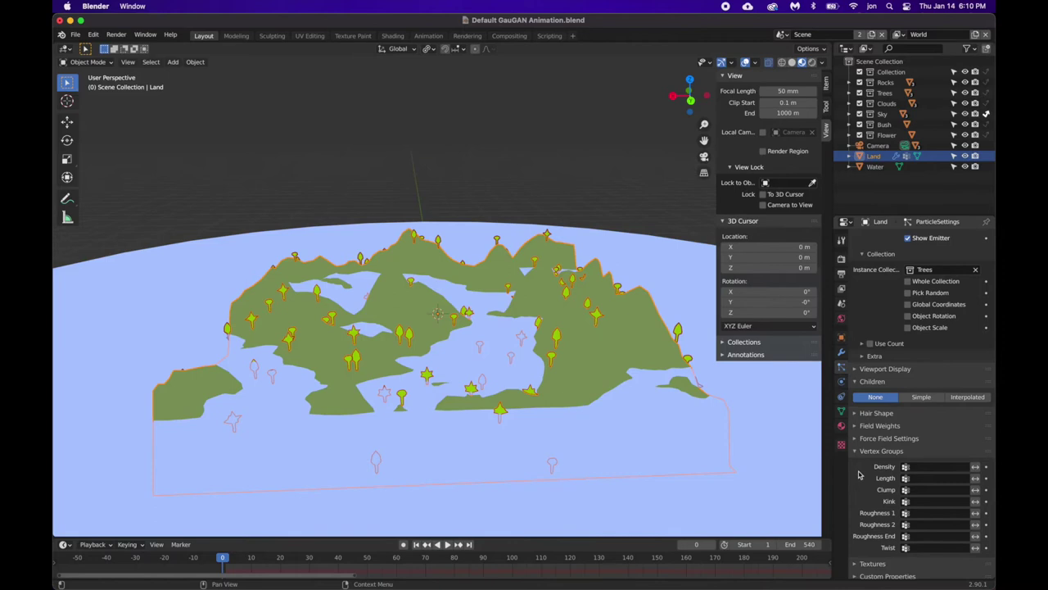
Set the particle Density vertex group to Trees, check tree placement, then re-enter Edit Mode from the back view.
left_click(932, 467)
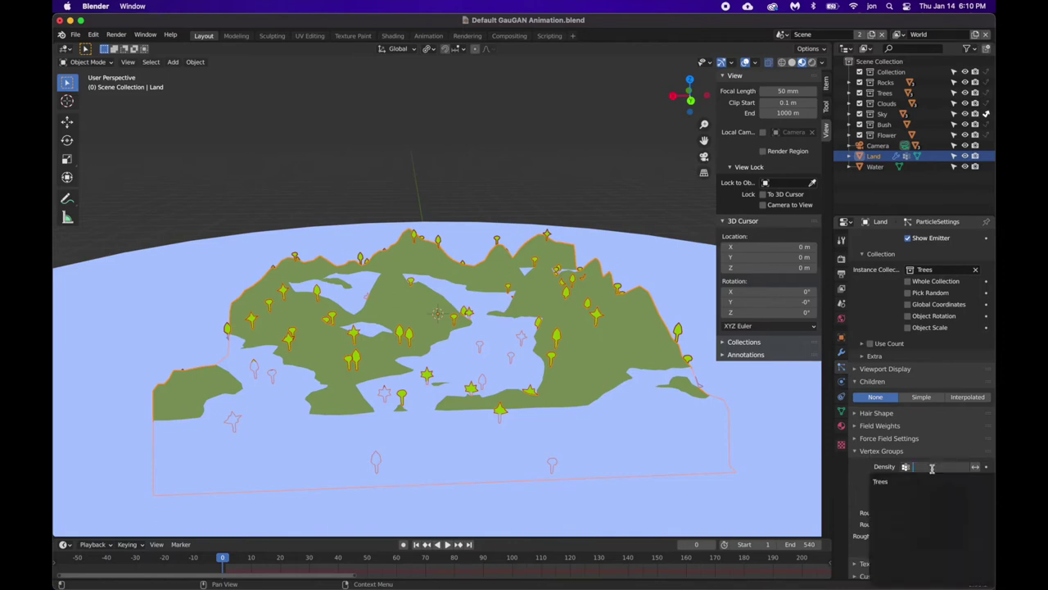
left_click(896, 482)
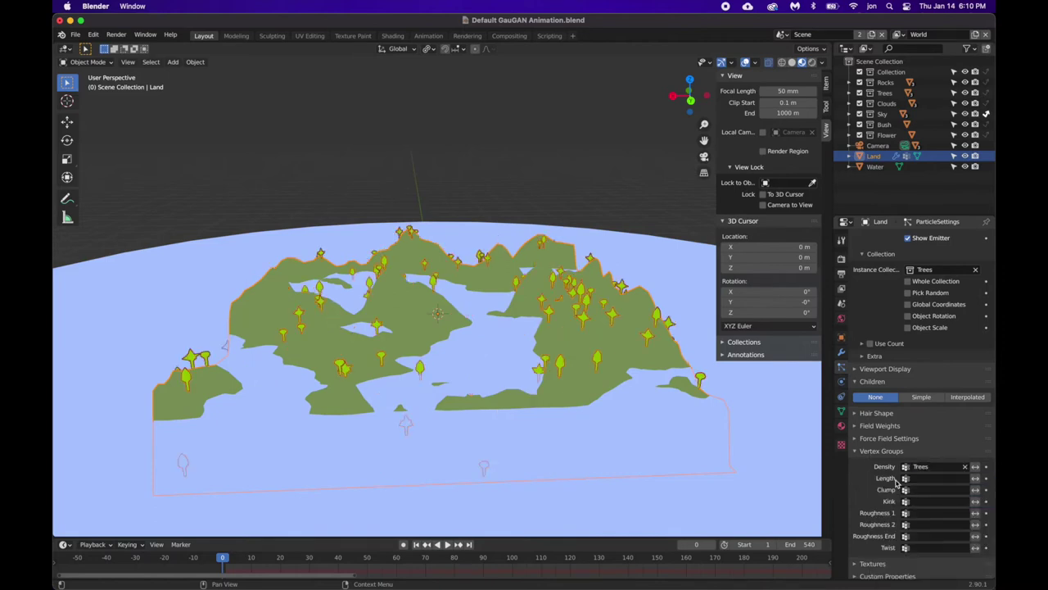
middle_click_drag(442, 393, 504, 391)
scroll(505, 391, "down", 10)
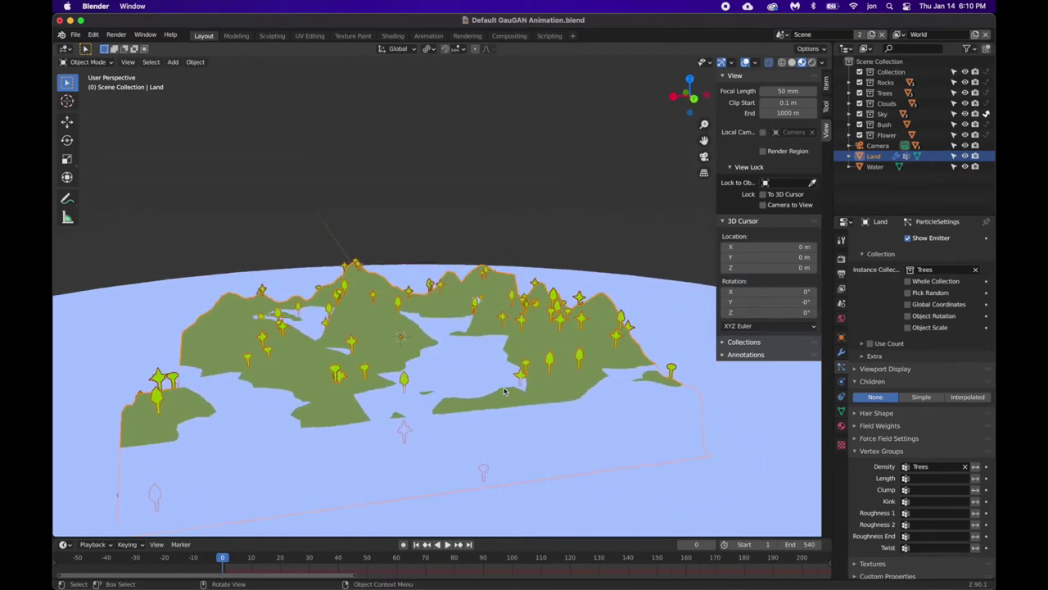
scroll(505, 391, "up", 10)
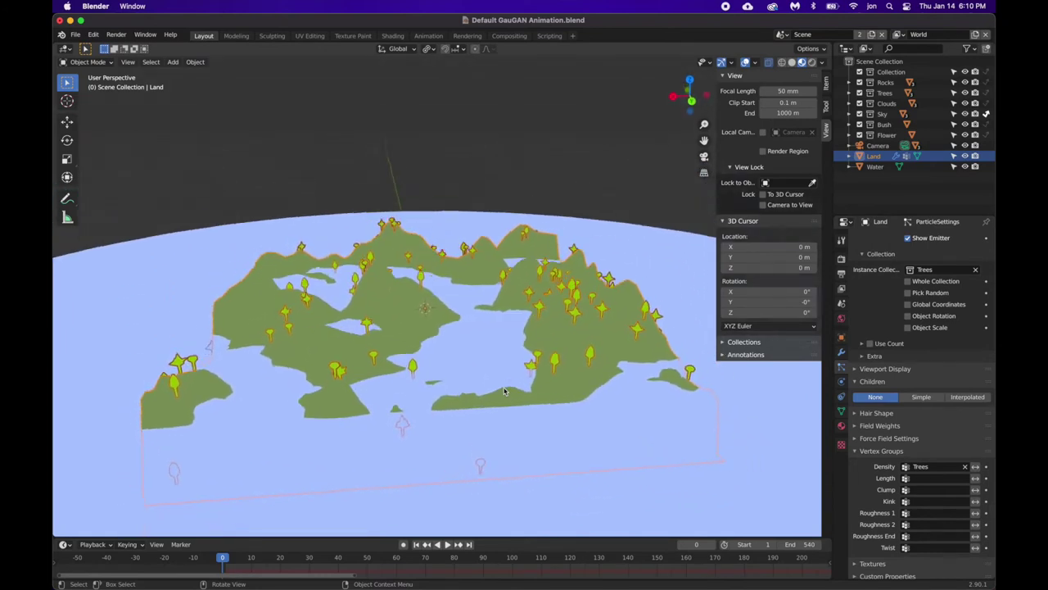
scroll(504, 391, "down", 5)
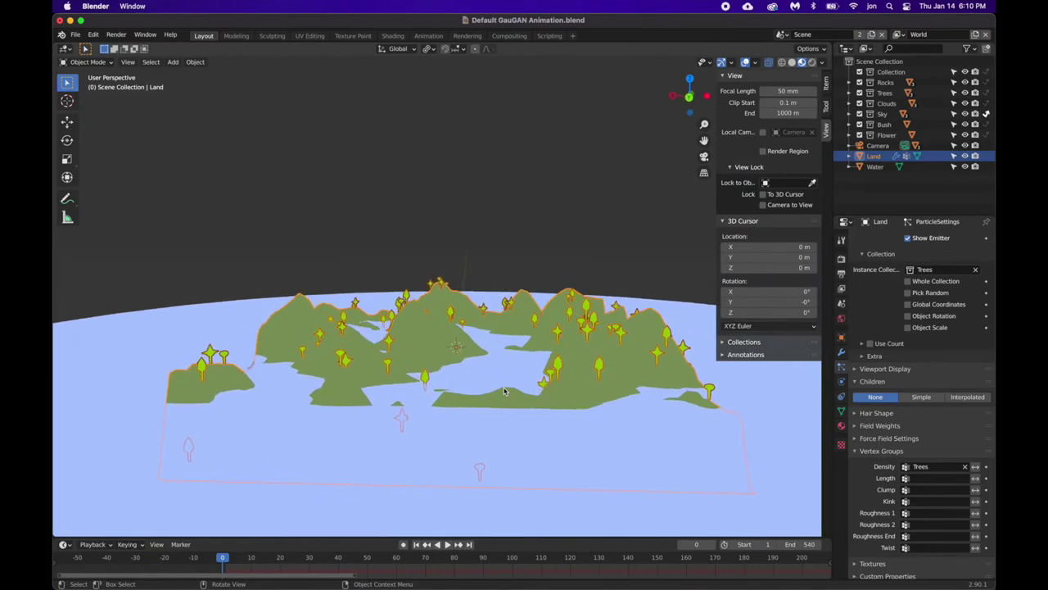
scroll(510, 435, "down", 5)
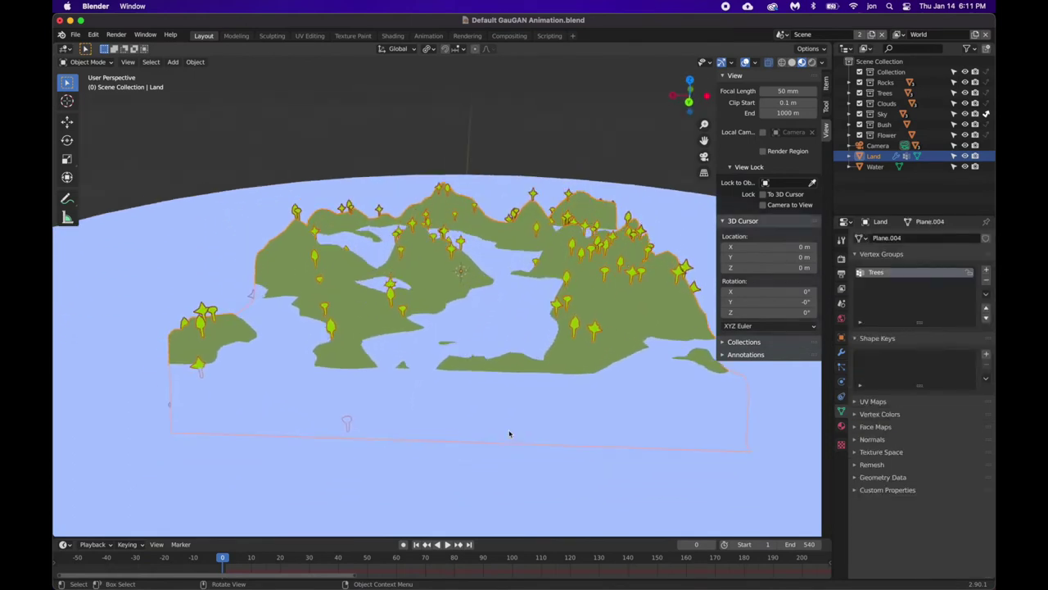
scroll(509, 434, "down", 10)
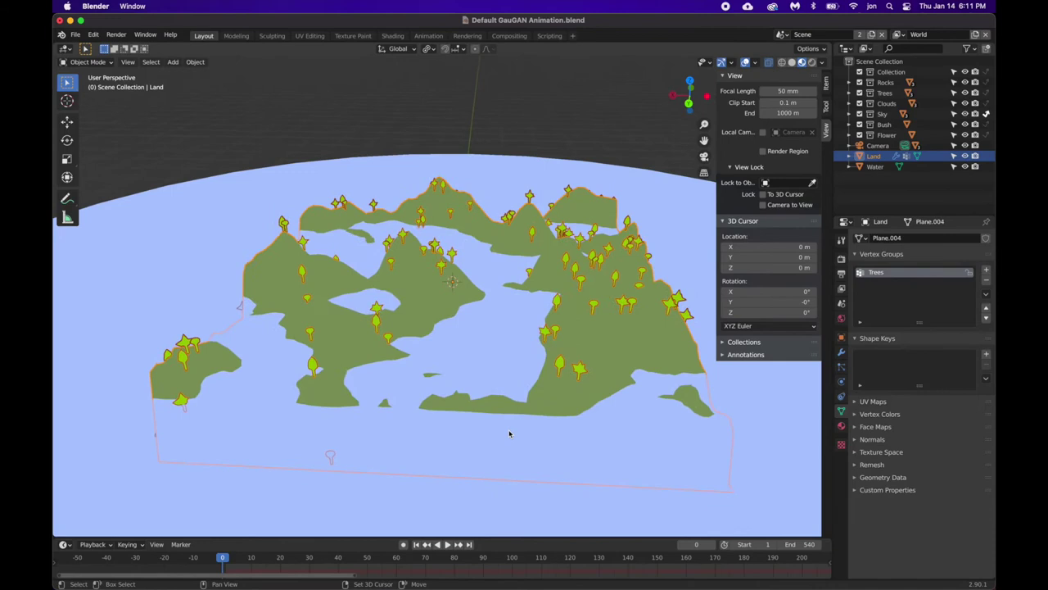
scroll(540, 334, "up", 10)
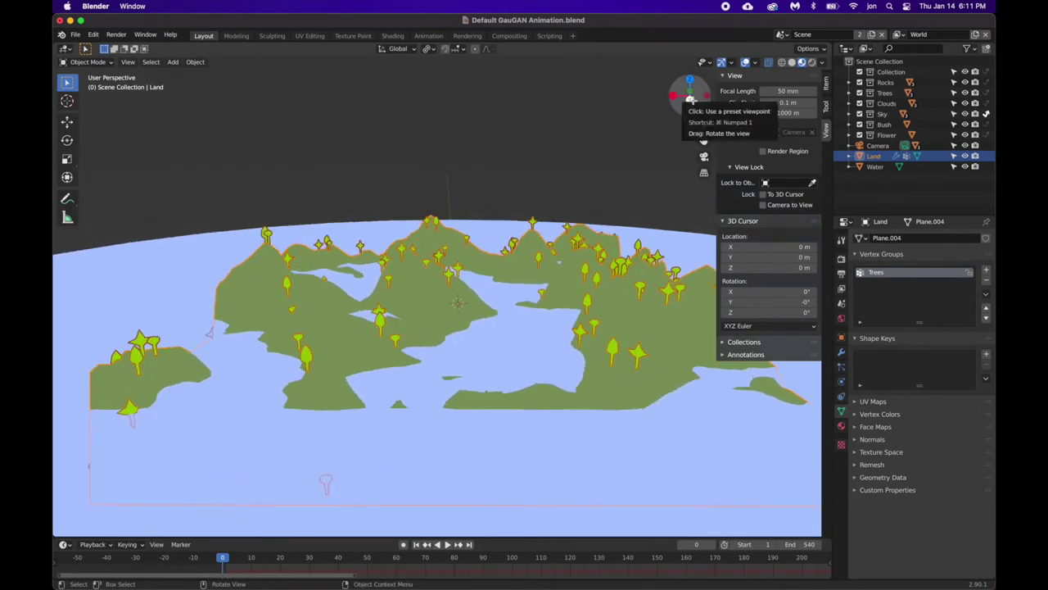
left_click(691, 96)
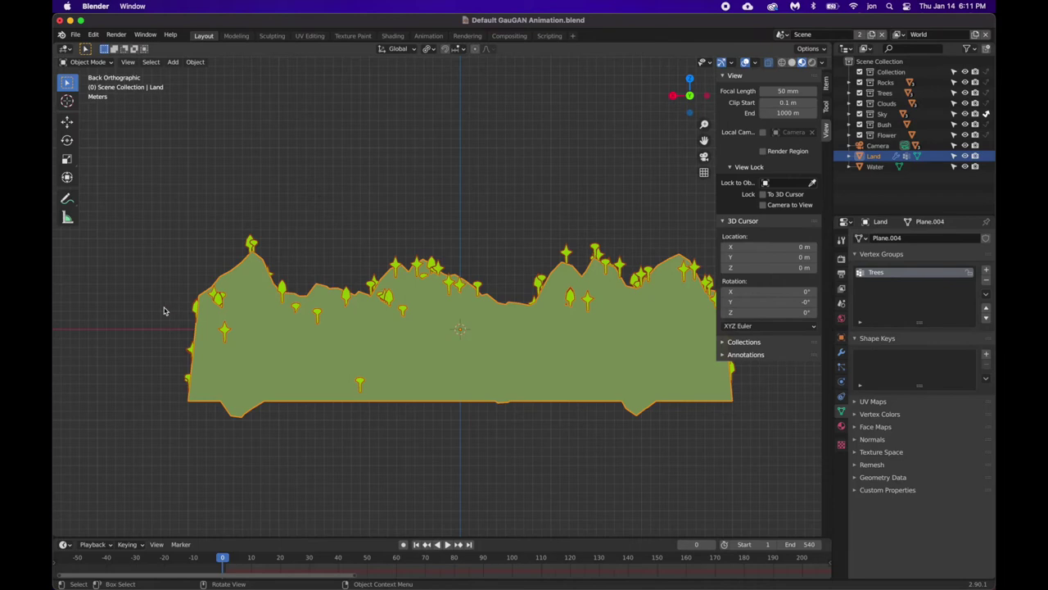
key("Tab")
Select the lower land faces and add a new material slot set to Sand.
left_click_drag(177, 307, 775, 420)
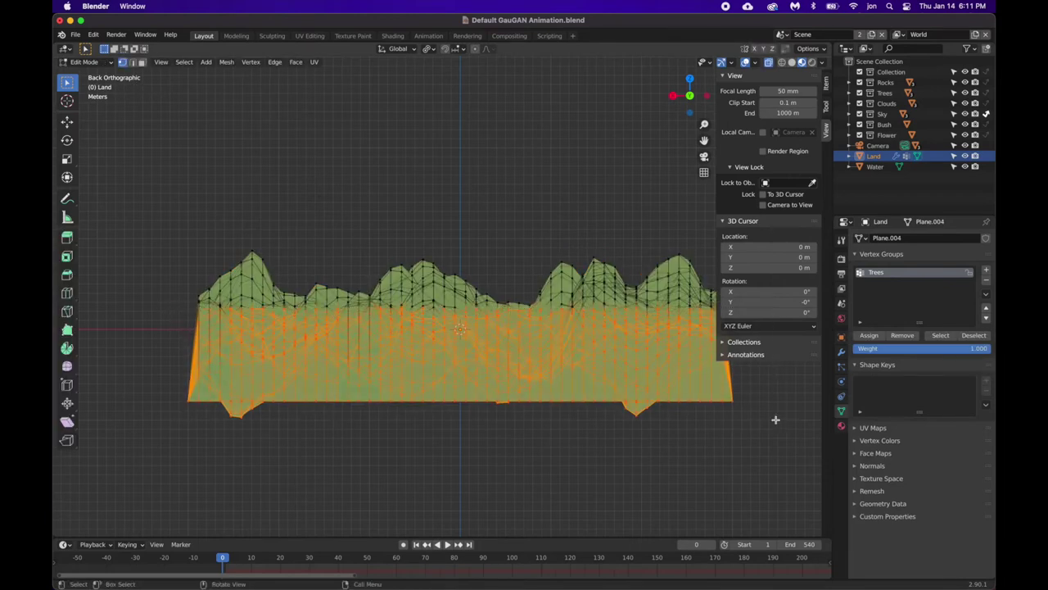
left_click(841, 426)
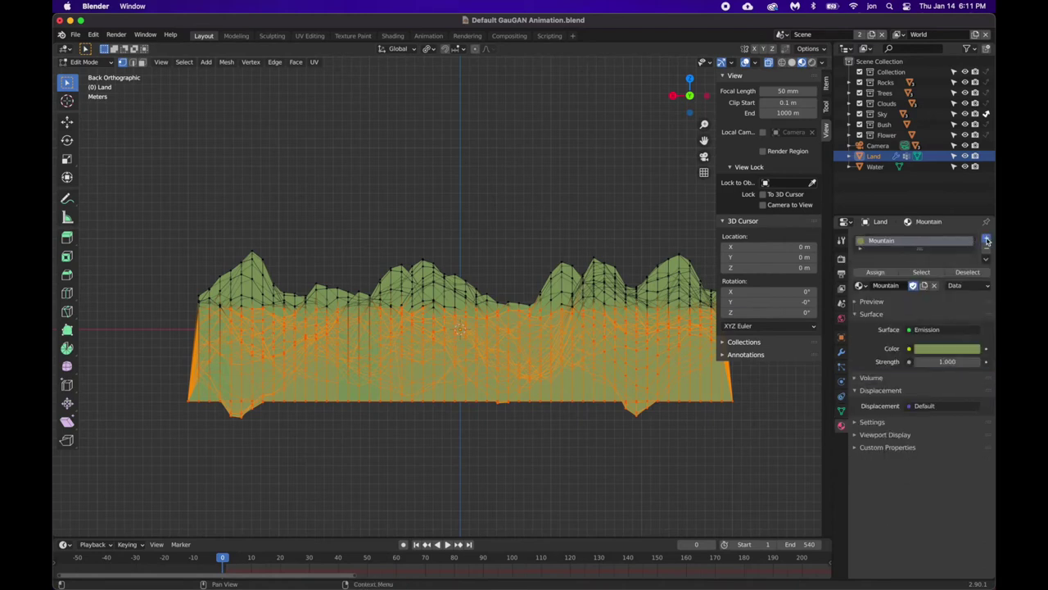
left_click(987, 240)
left_click(859, 309)
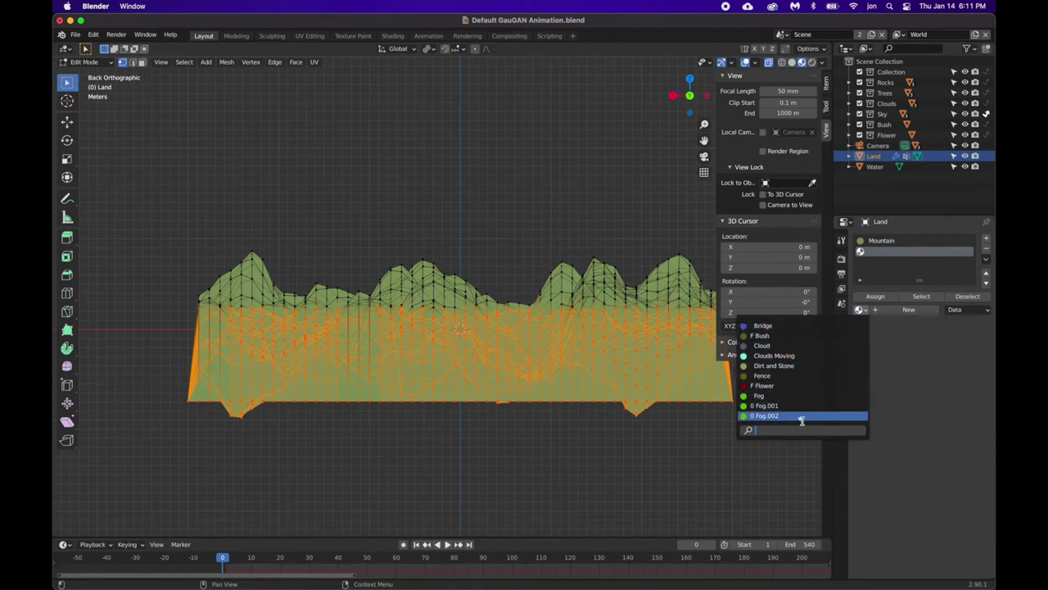
left_click(777, 325)
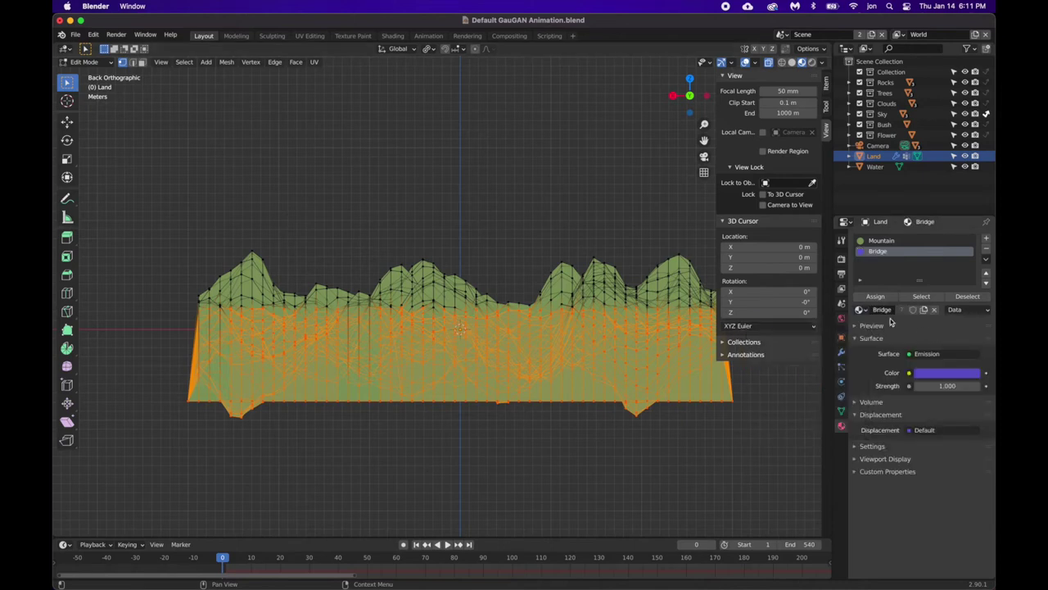
left_click(860, 309)
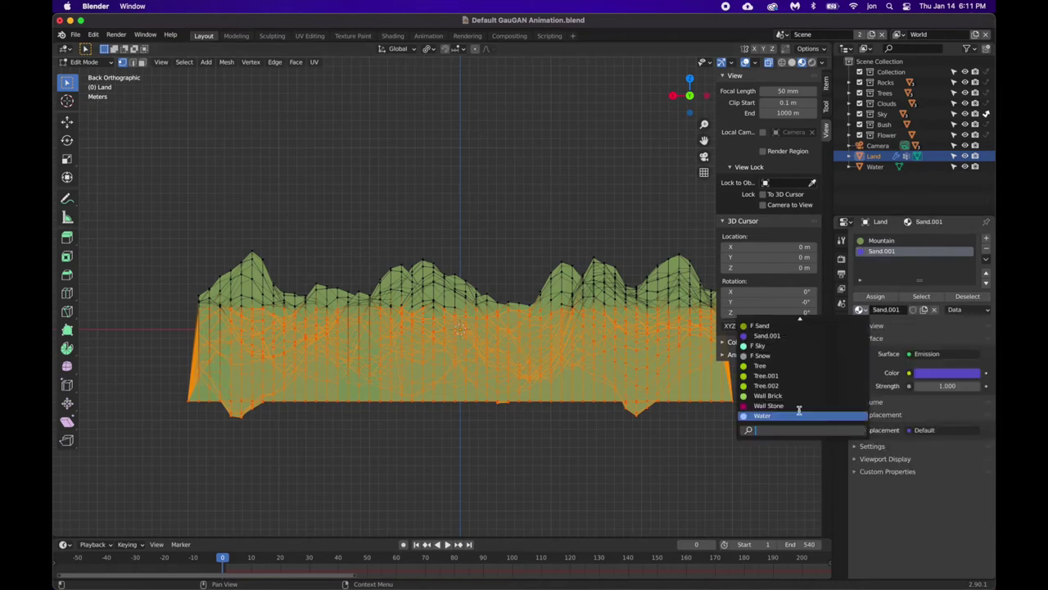
left_click(776, 326)
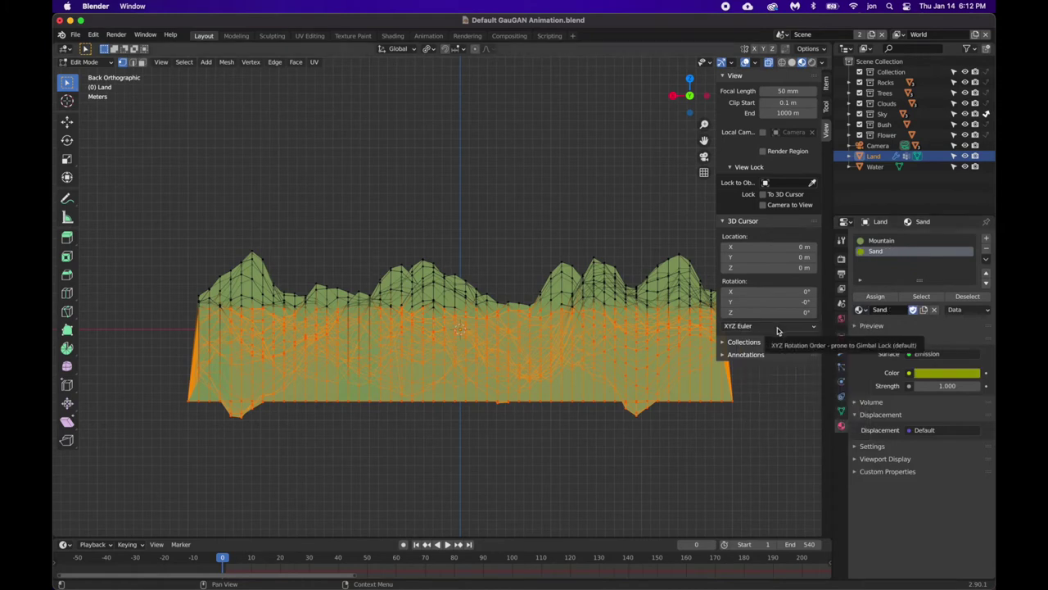
Assign Sand to the selected lower faces and return to Object Mode.
left_click(876, 296)
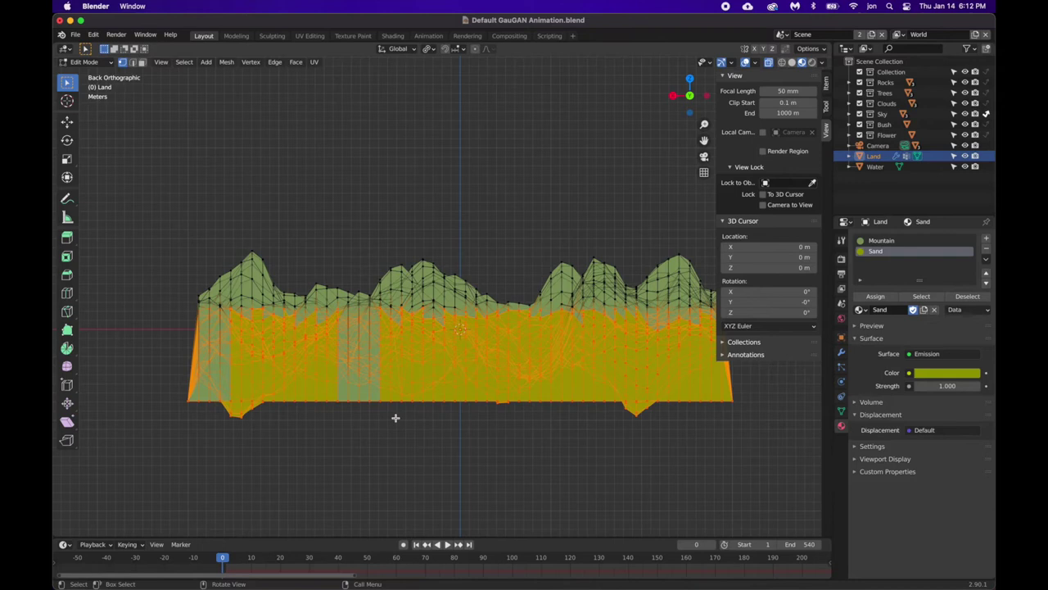
scroll(396, 418, "down", 5)
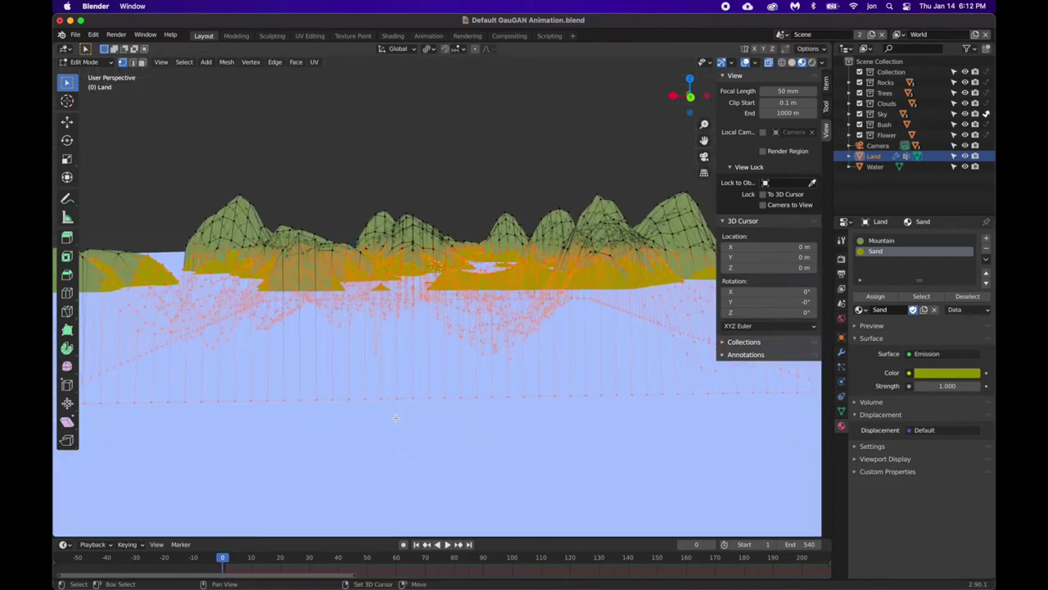
scroll(395, 418, "down", 5)
key("Tab")
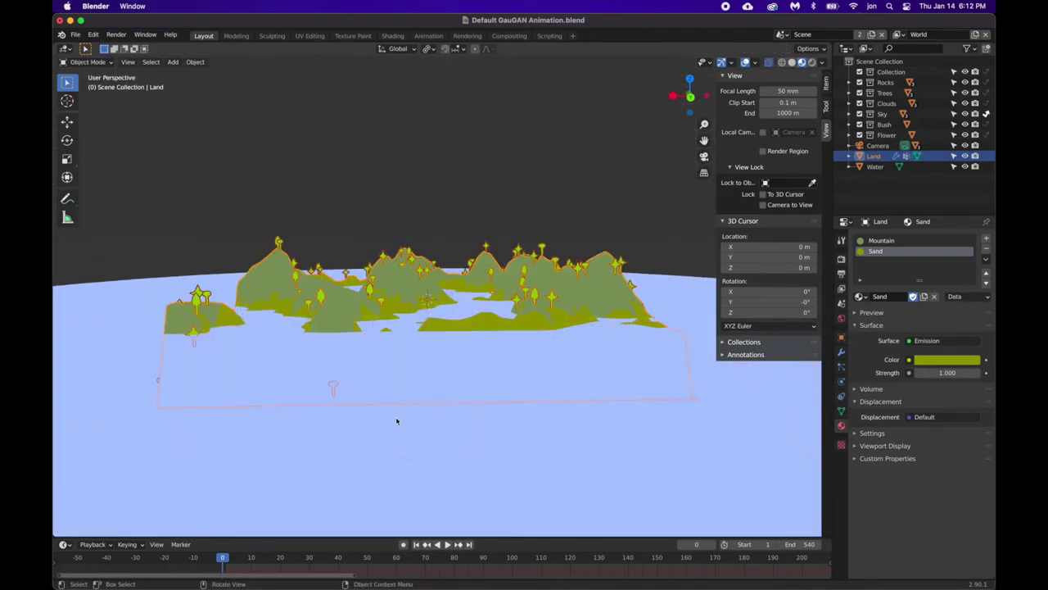
scroll(396, 421, "down", 5)
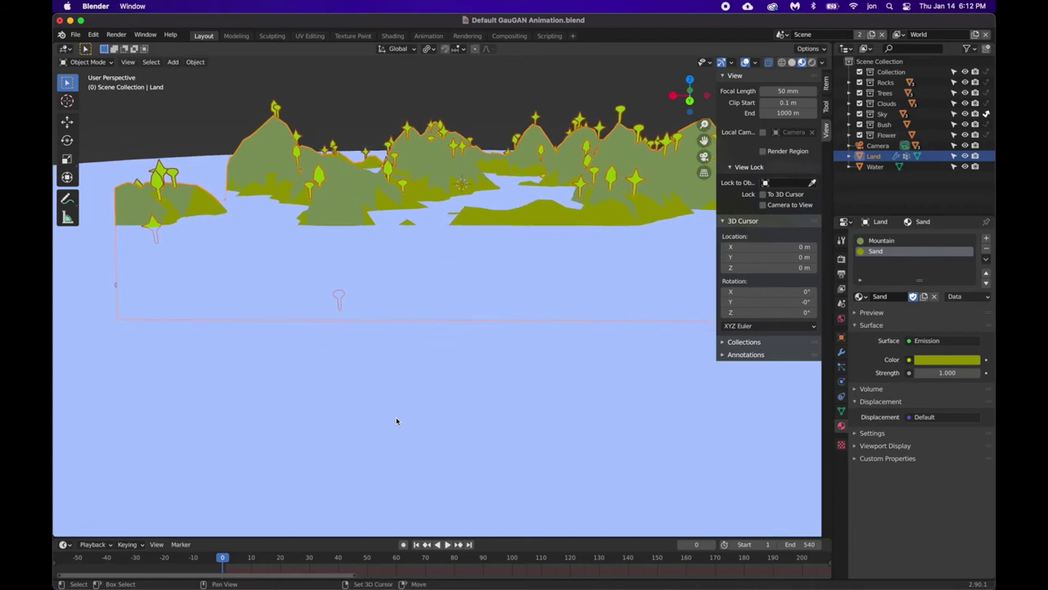
scroll(397, 421, "up", 3, "shift")
scroll(397, 420, "down", 5)
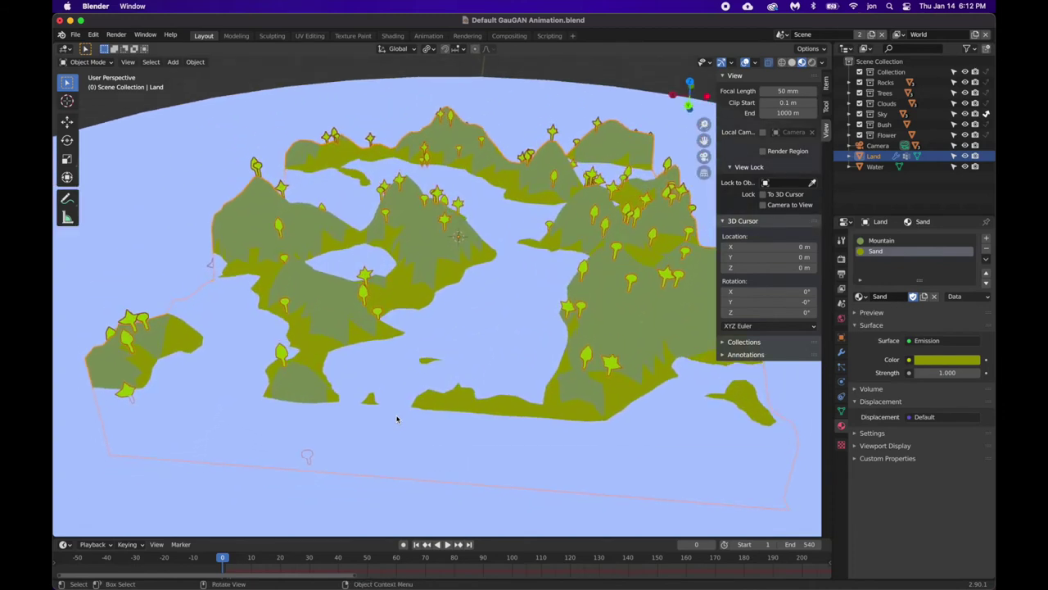
scroll(397, 419, "down", 2)
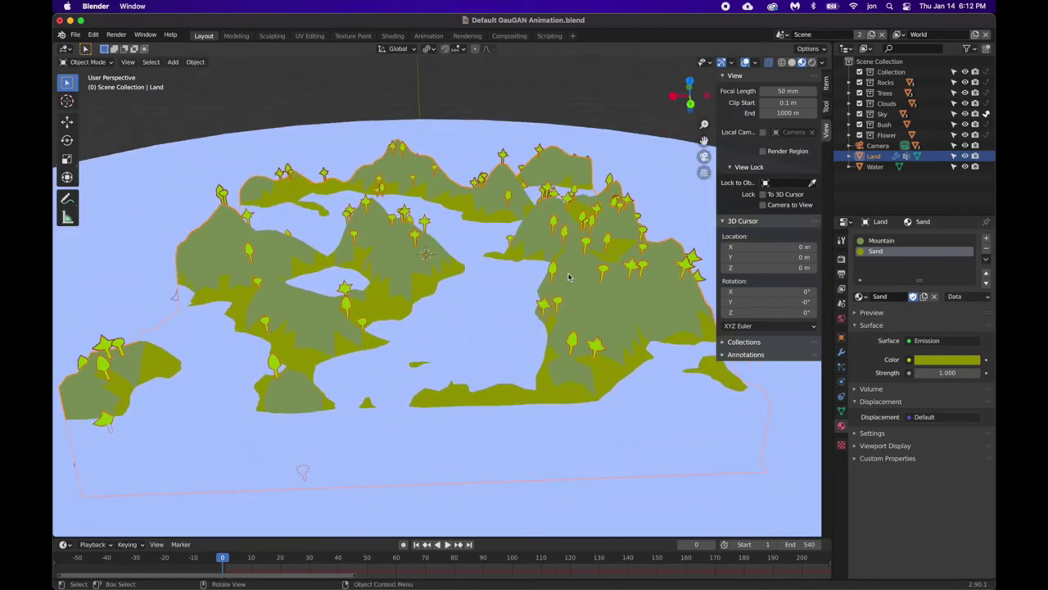
left_click(877, 145)
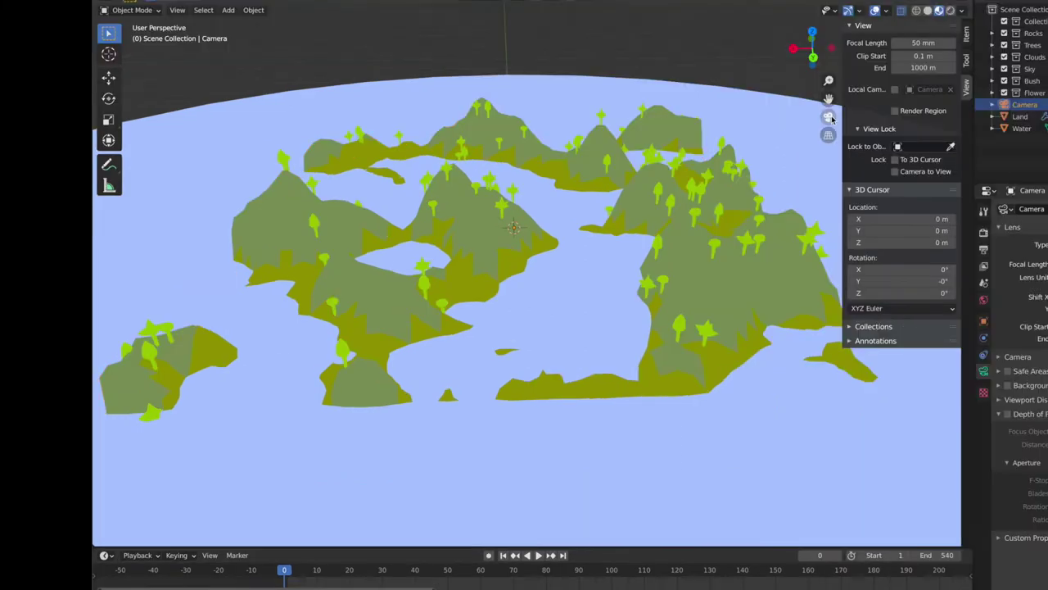
Look through the scene camera and lock Camera to View so viewport navigation moves it.
left_click(703, 156)
left_click(896, 173)
scroll(599, 284, "up", 5)
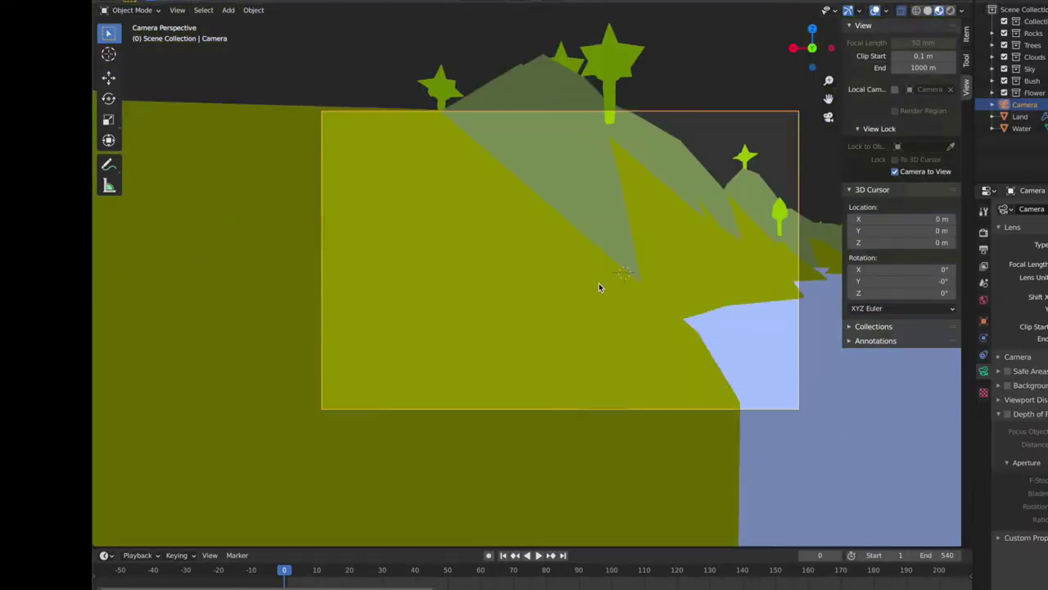
scroll(599, 286, "down", 8)
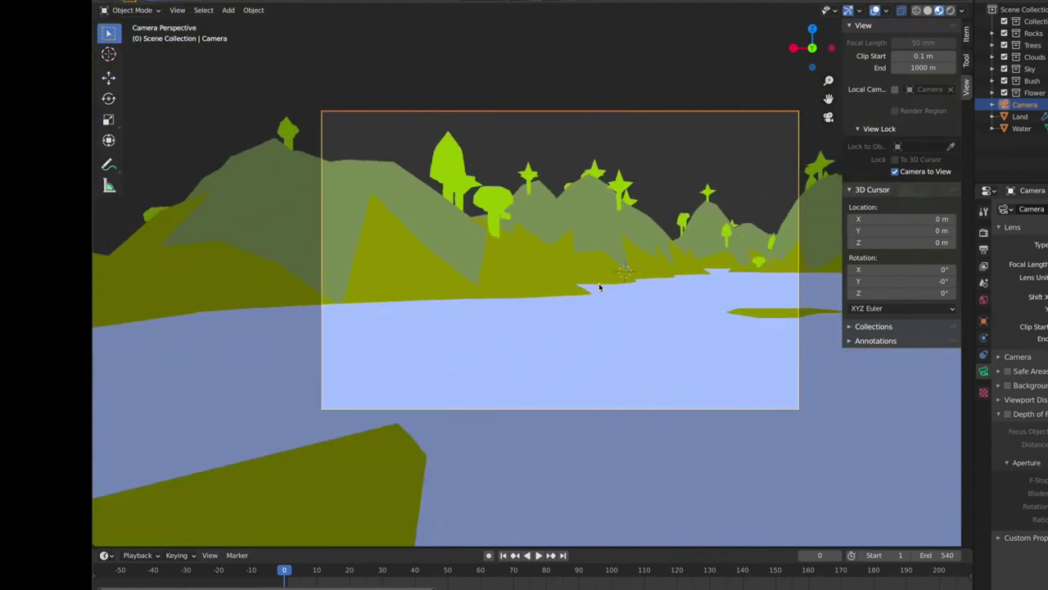
scroll(599, 286, "down", 8)
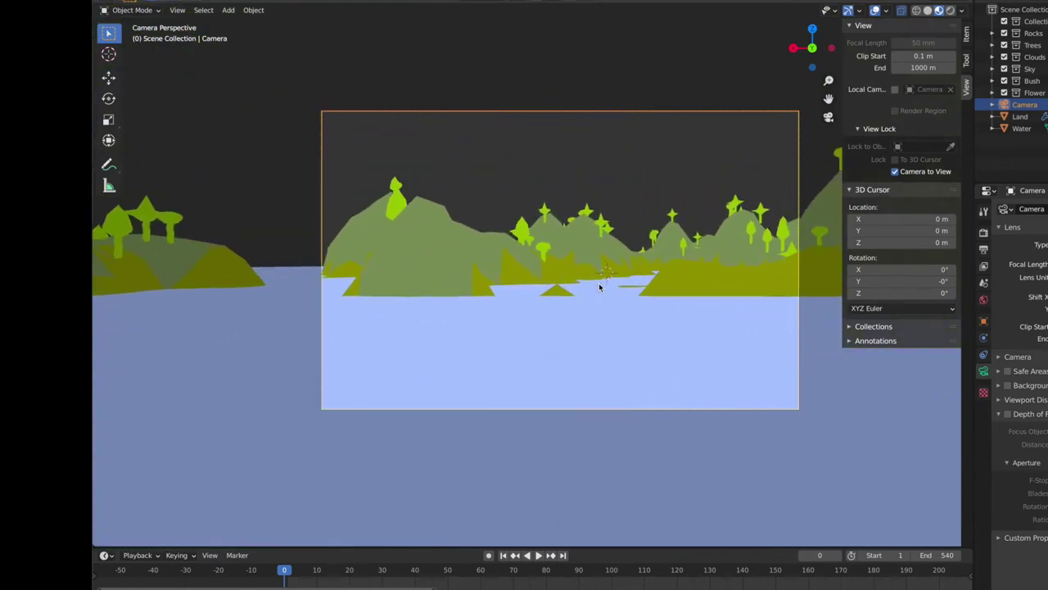
scroll(598, 286, "up", 6)
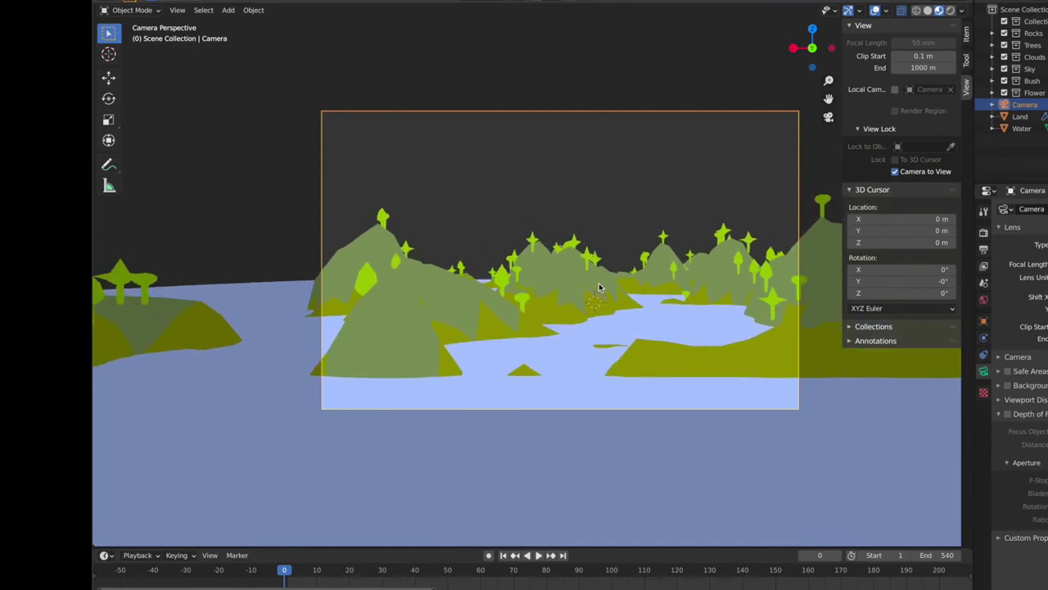
scroll(598, 287, "down", 2)
Change the horizontal aspect value in Output Properties so the camera frame becomes square.
left_click(984, 249)
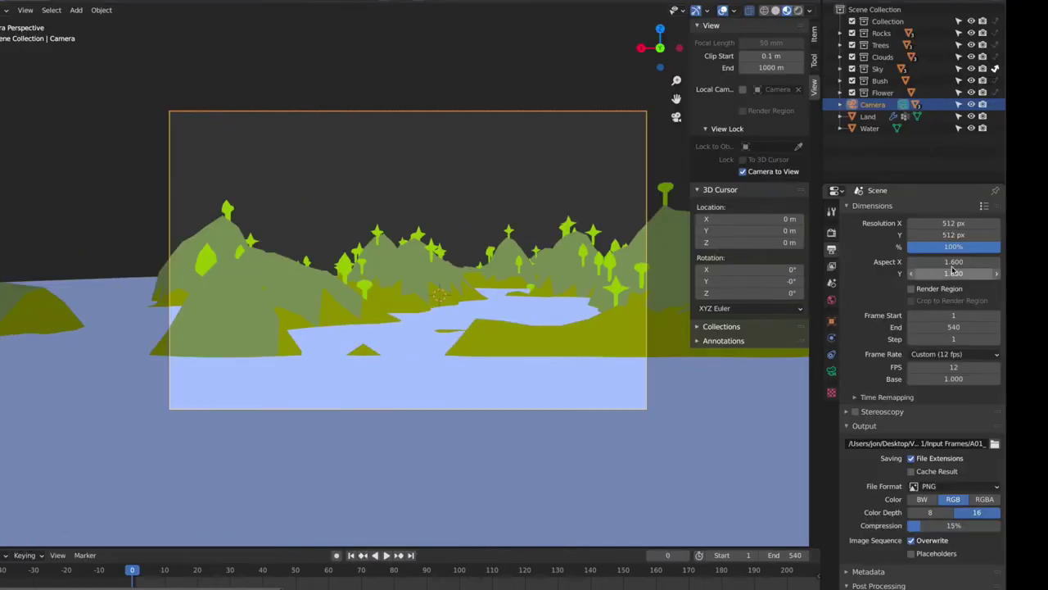
left_click(956, 262)
type("1.6")
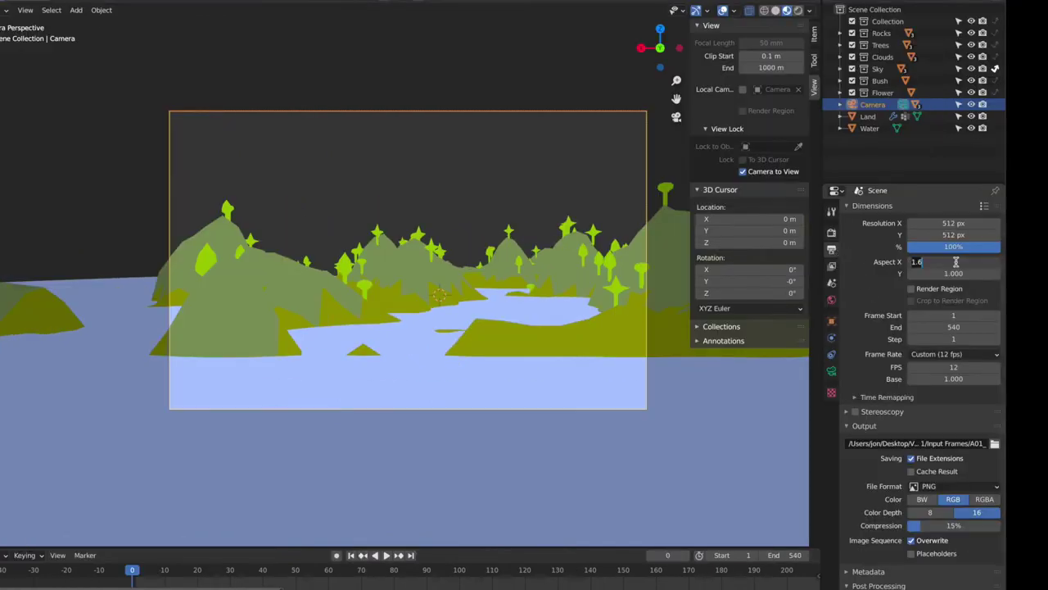
key("Return")
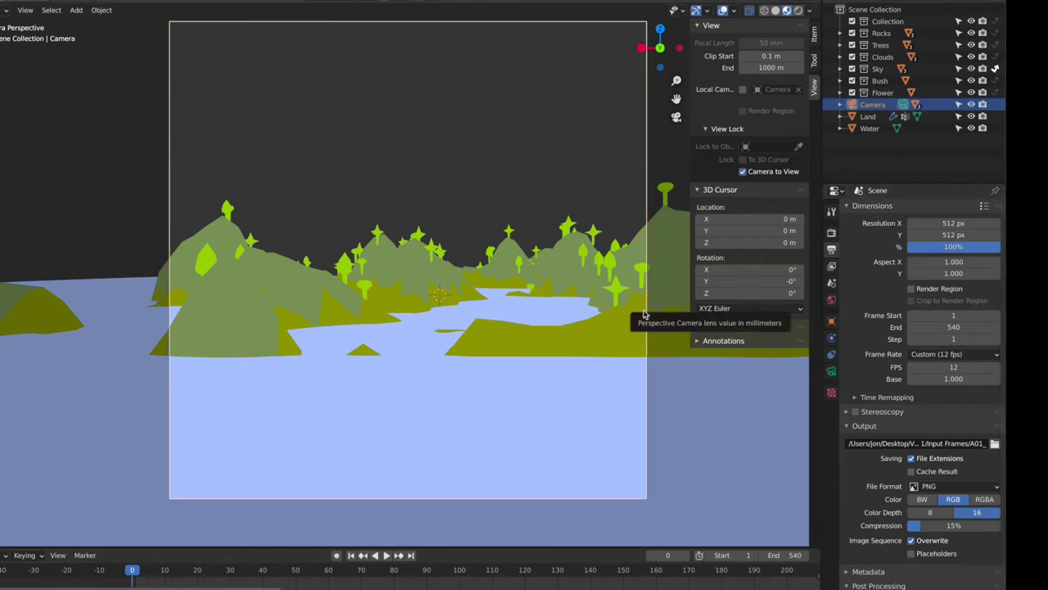
Frame the starting shot and keyframe the camera's location and rotation.
scroll(477, 319, "right", 5)
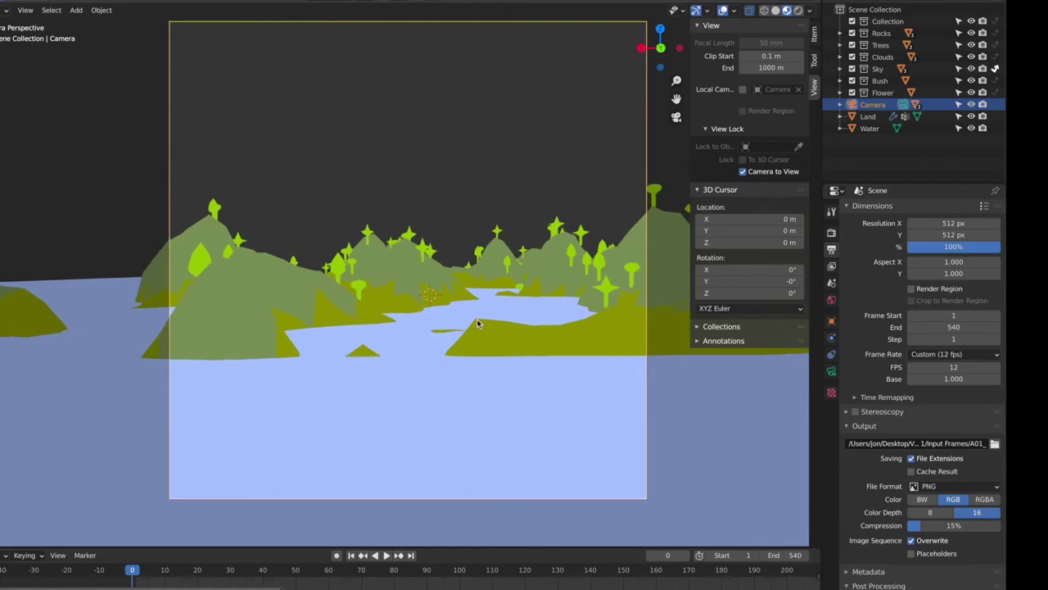
scroll(477, 319, "left", 5)
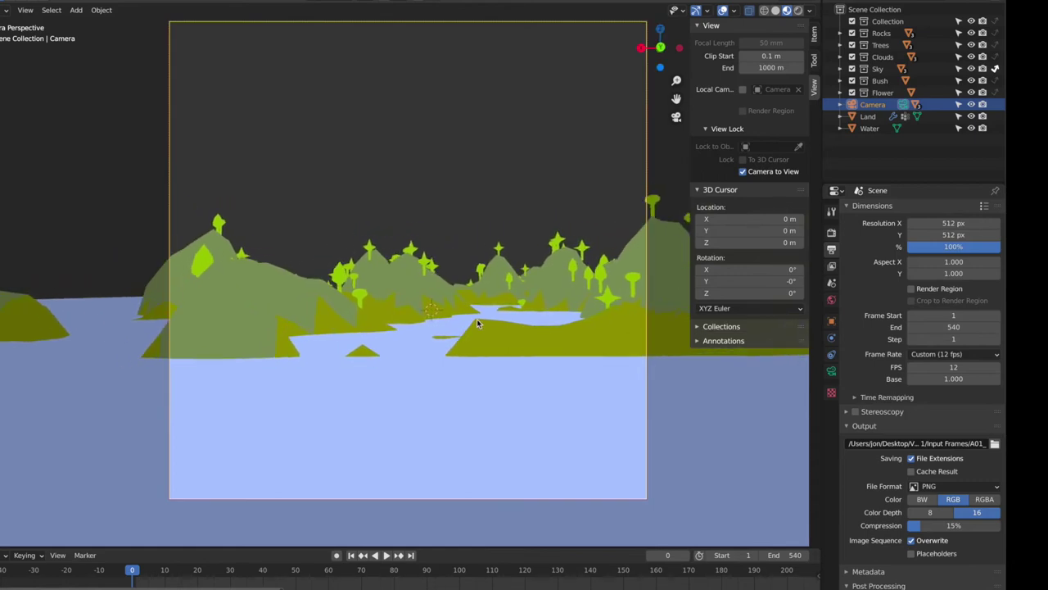
scroll(477, 322, "left", 5)
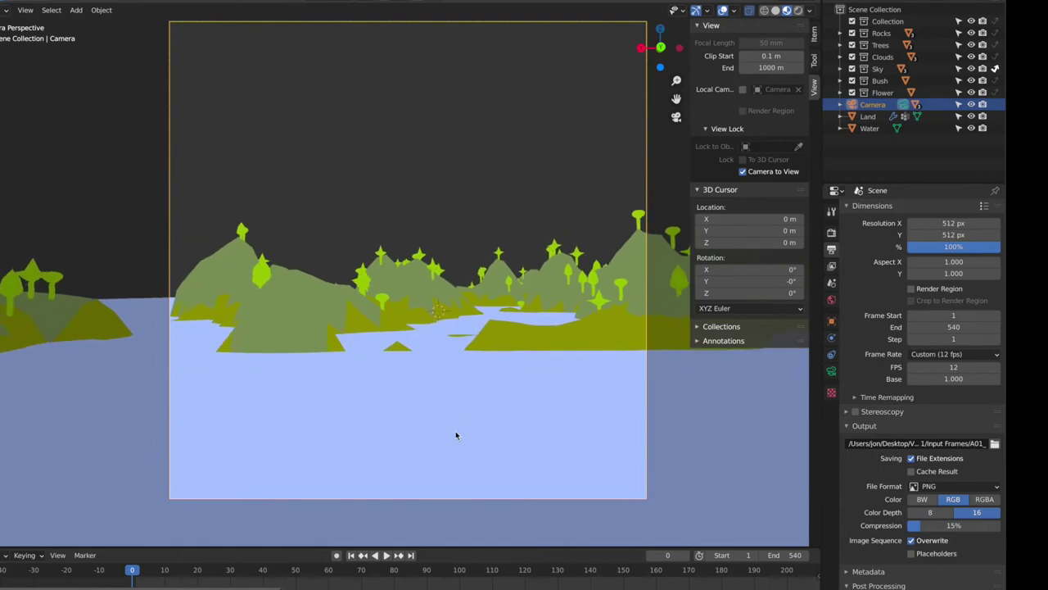
key("i")
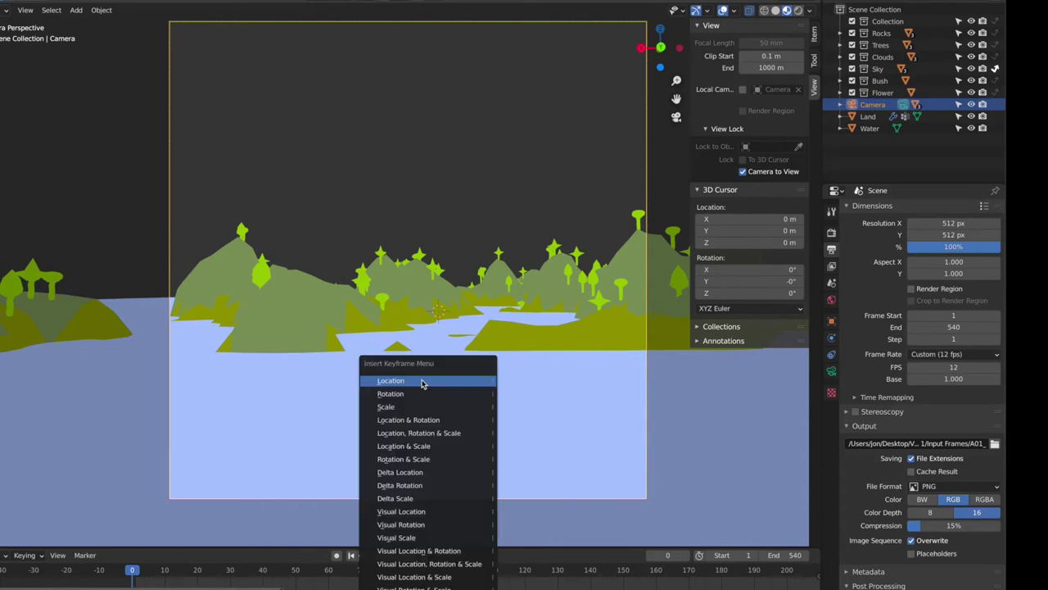
left_click(419, 421)
At frame 50, fly the camera forward and keyframe its location and rotation.
left_click_drag(309, 571, 296, 571)
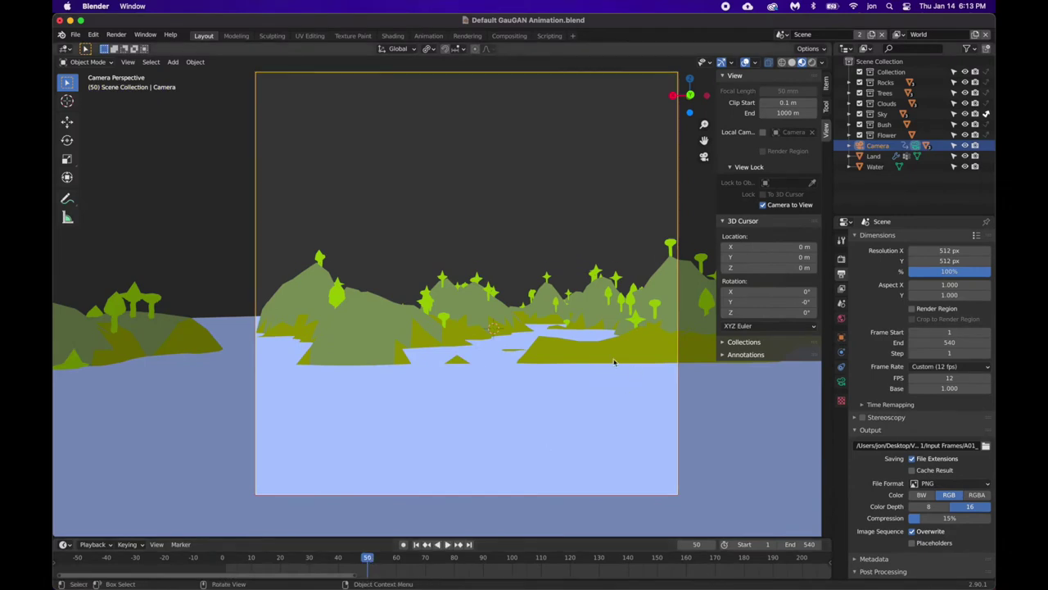
key("Escape")
scroll(541, 342, "up", 8)
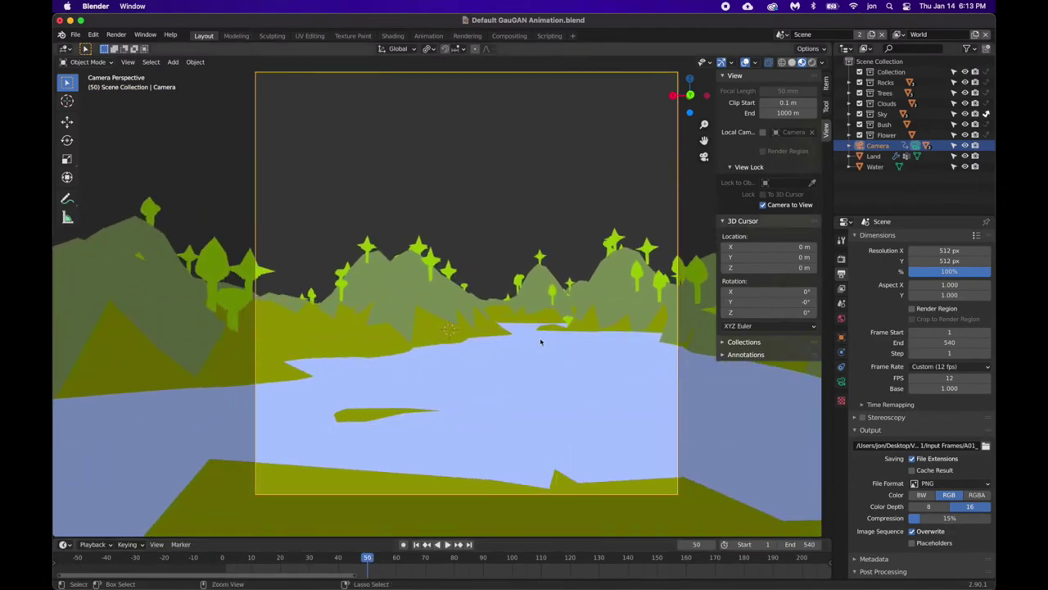
scroll(541, 342, "up", 2)
scroll(539, 341, "up", 3)
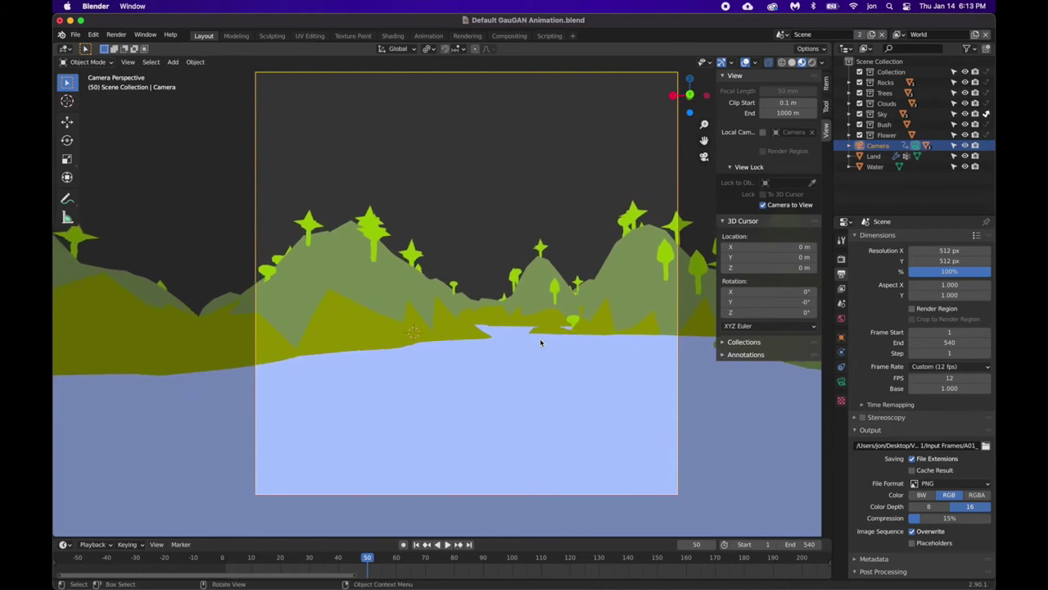
key("i")
left_click(540, 342)
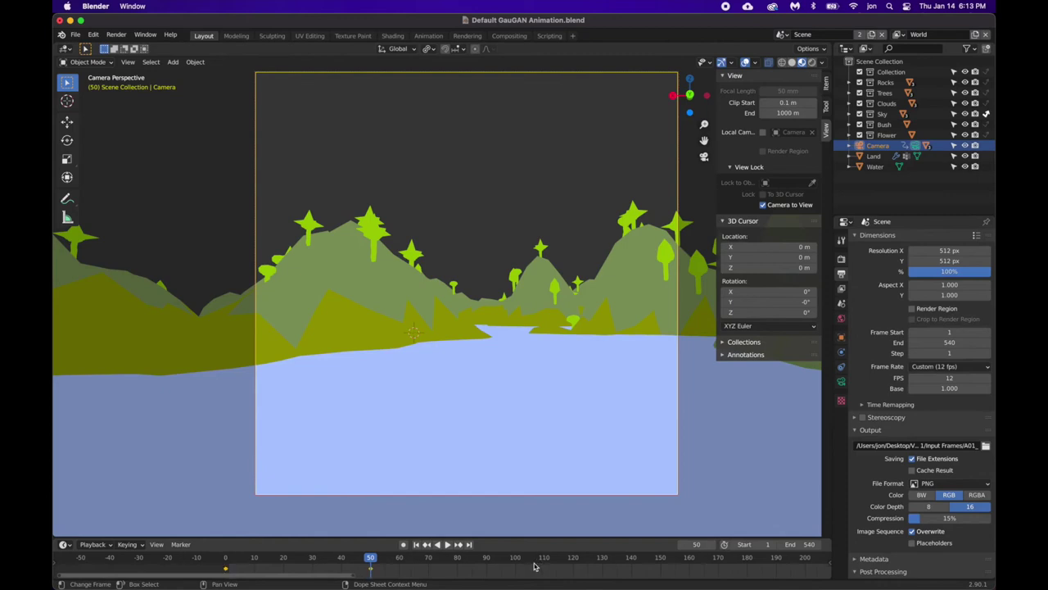
At frame 119, aim the camera down the river between the green hills, then play from frame 191.
left_click(573, 558)
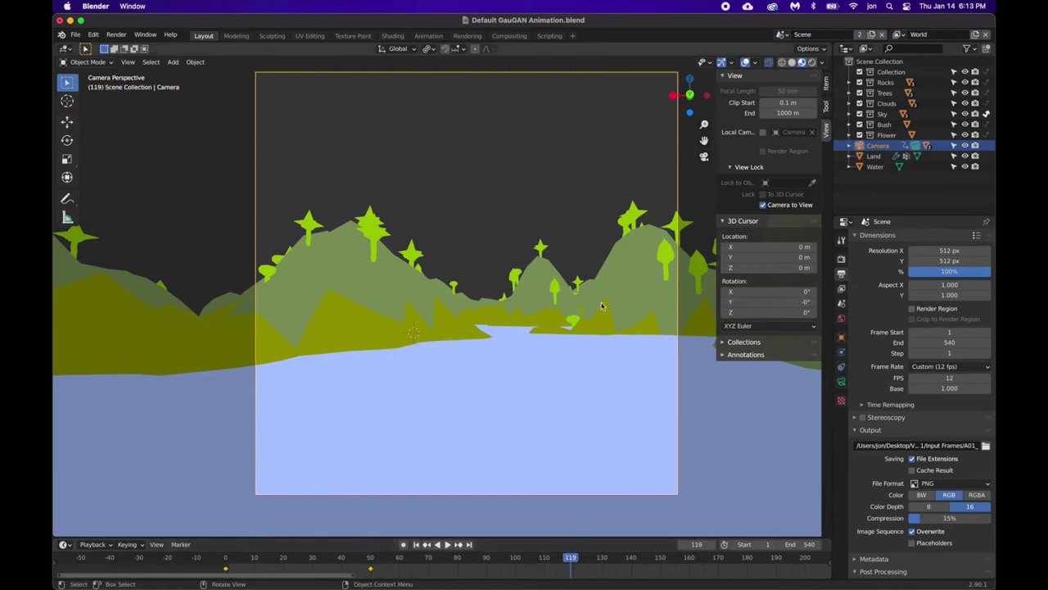
scroll(586, 266, "up", 8)
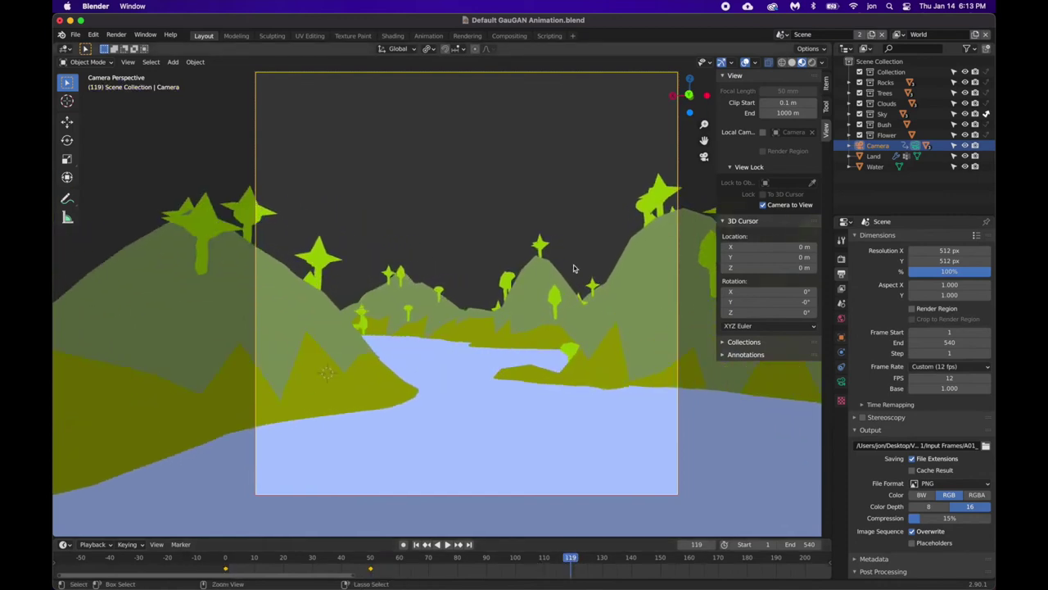
scroll(461, 292, "up", 6)
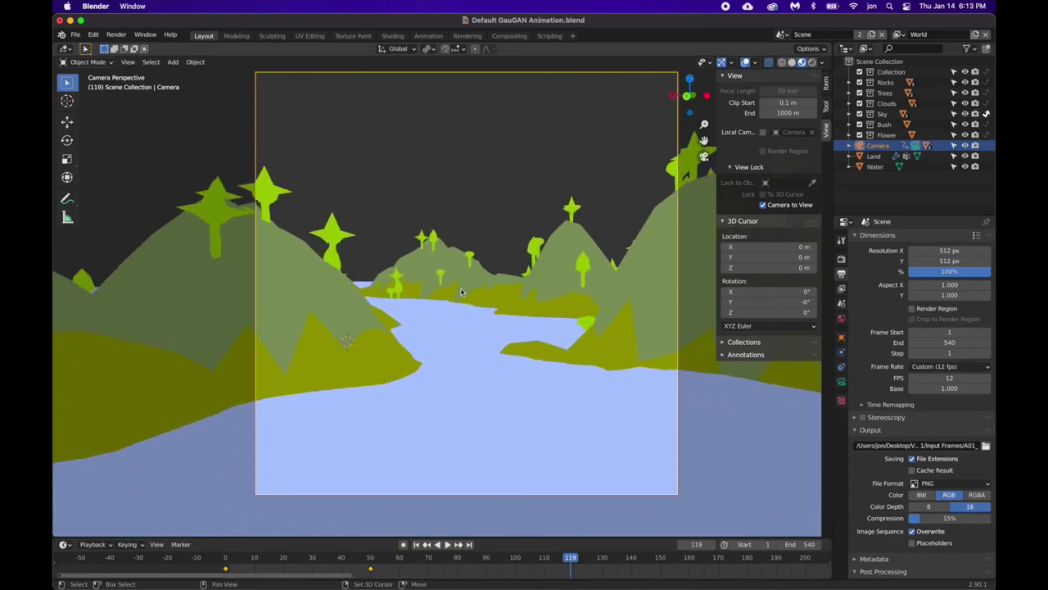
scroll(464, 307, "up", 6)
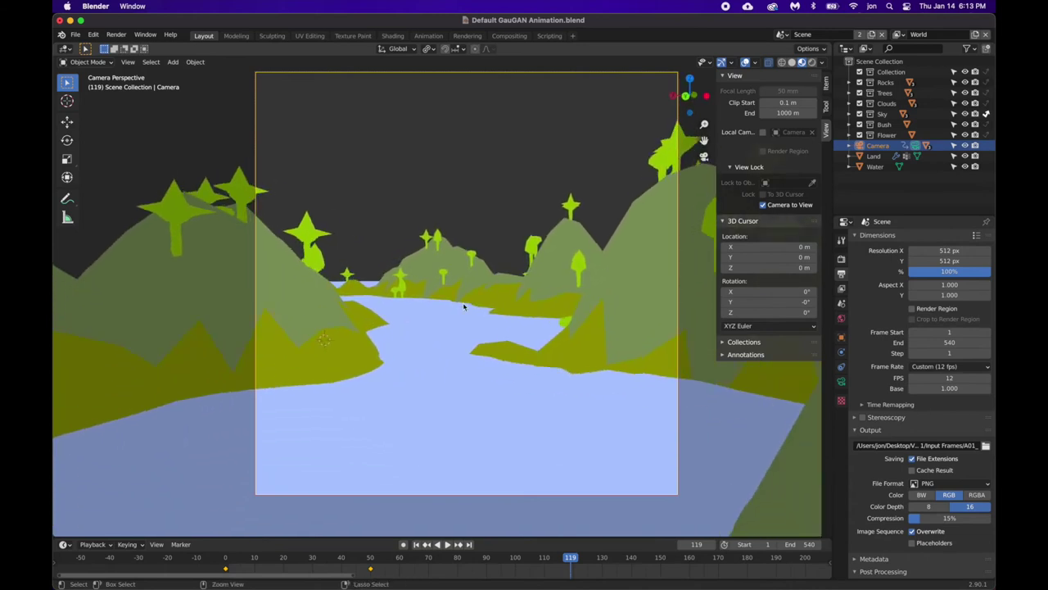
scroll(463, 308, "up", 5)
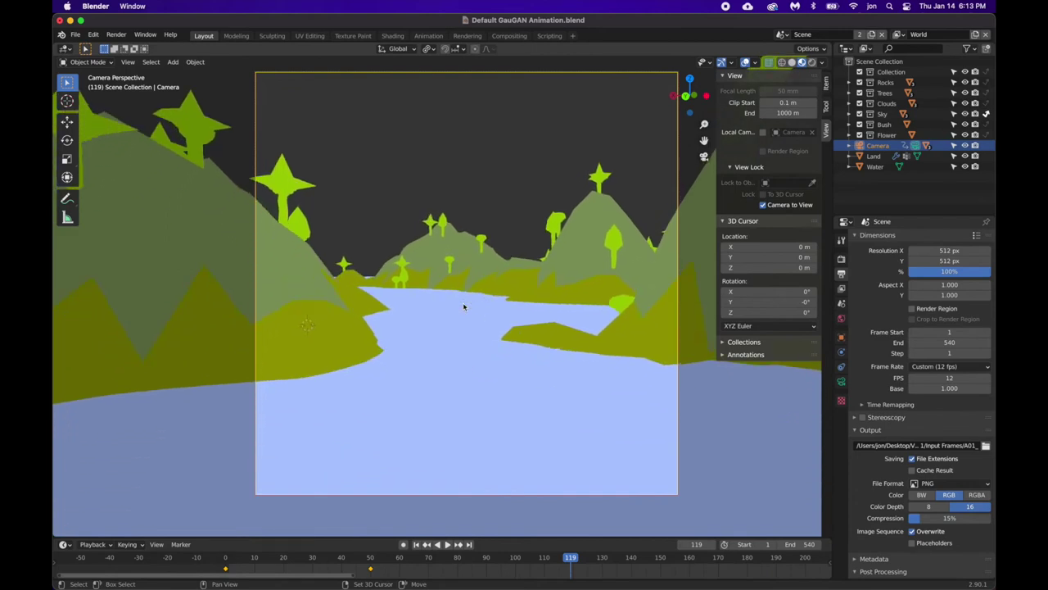
left_click(764, 558)
key("space")
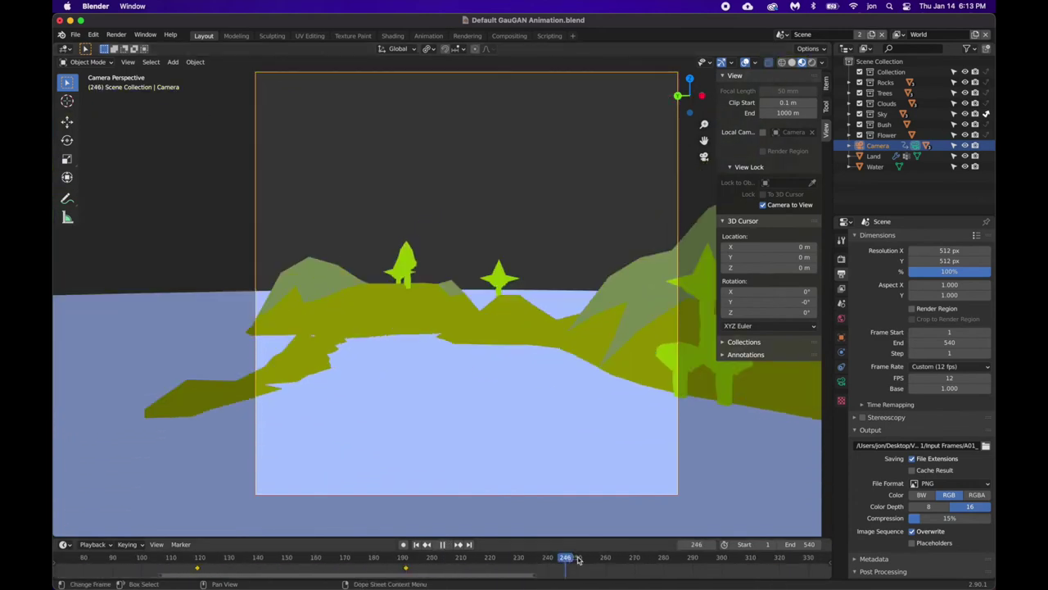
Stop at frame 265, push the camera forward and keyframe its location and rotation.
key("space")
scroll(518, 268, "up", 6)
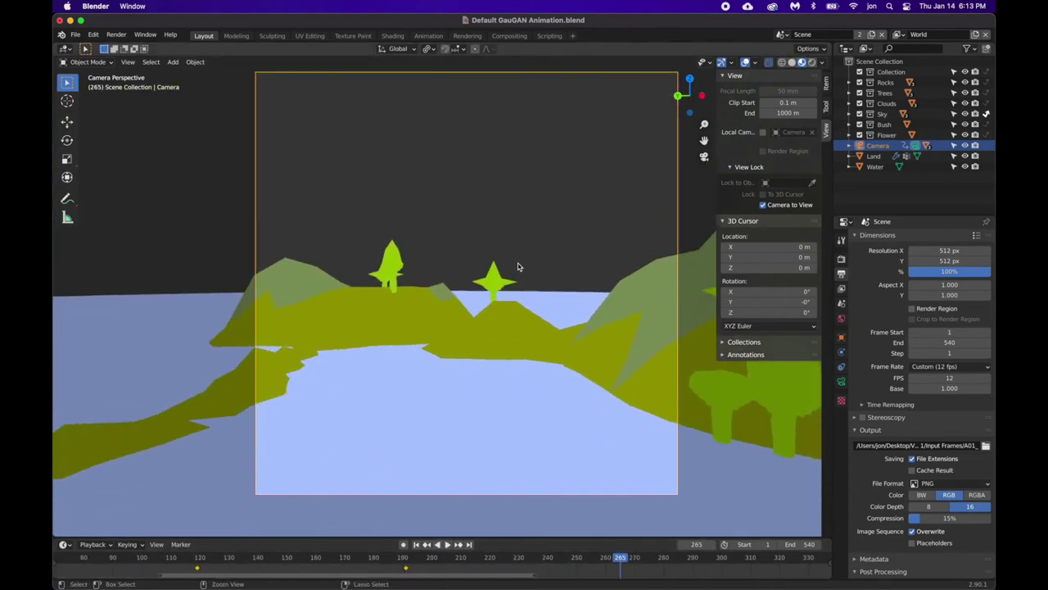
scroll(505, 300, "up", 3)
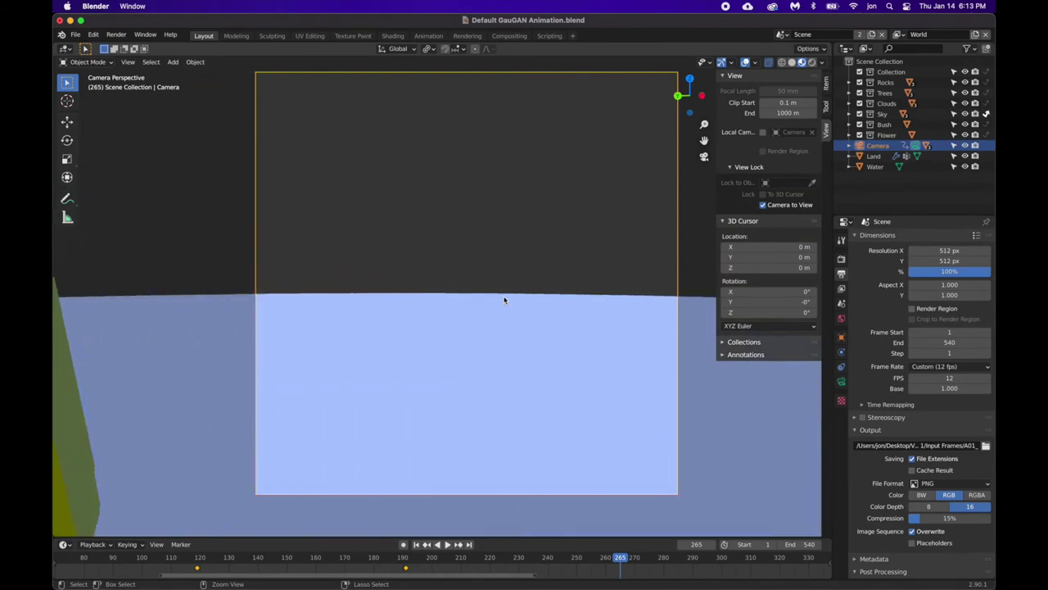
key("i")
left_click(504, 300)
Around frame 317, turn the camera and keyframe its location and rotation.
left_click_drag(749, 558, 806, 560)
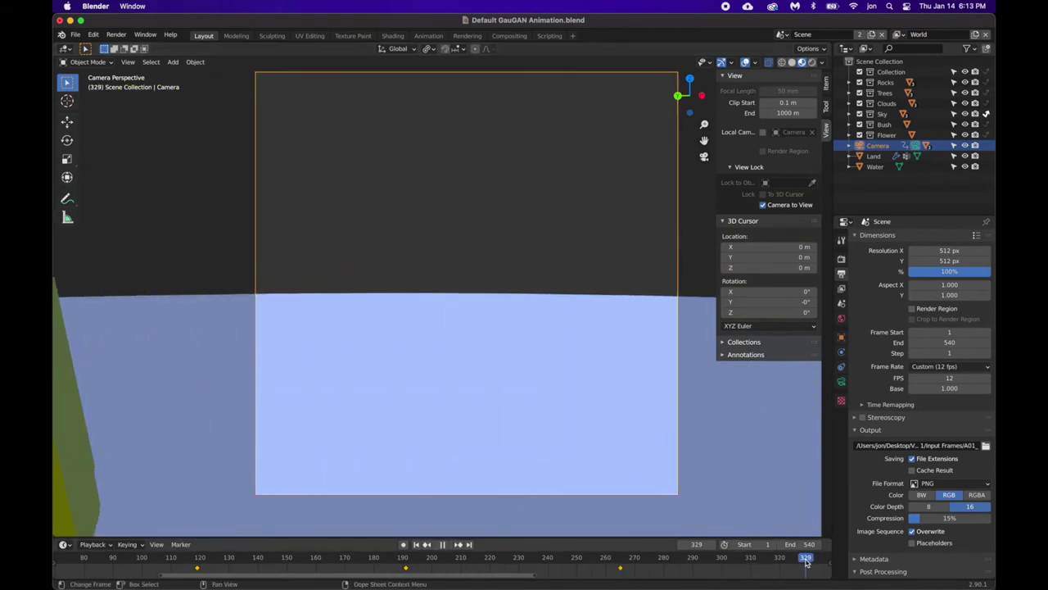
scroll(438, 366, "down", 5)
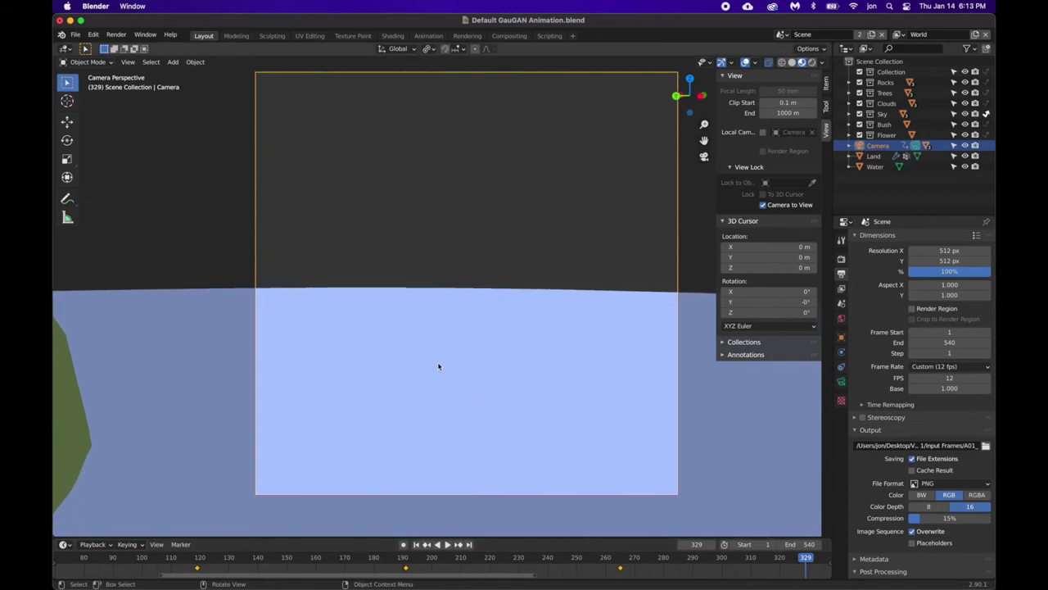
scroll(438, 366, "left", 10)
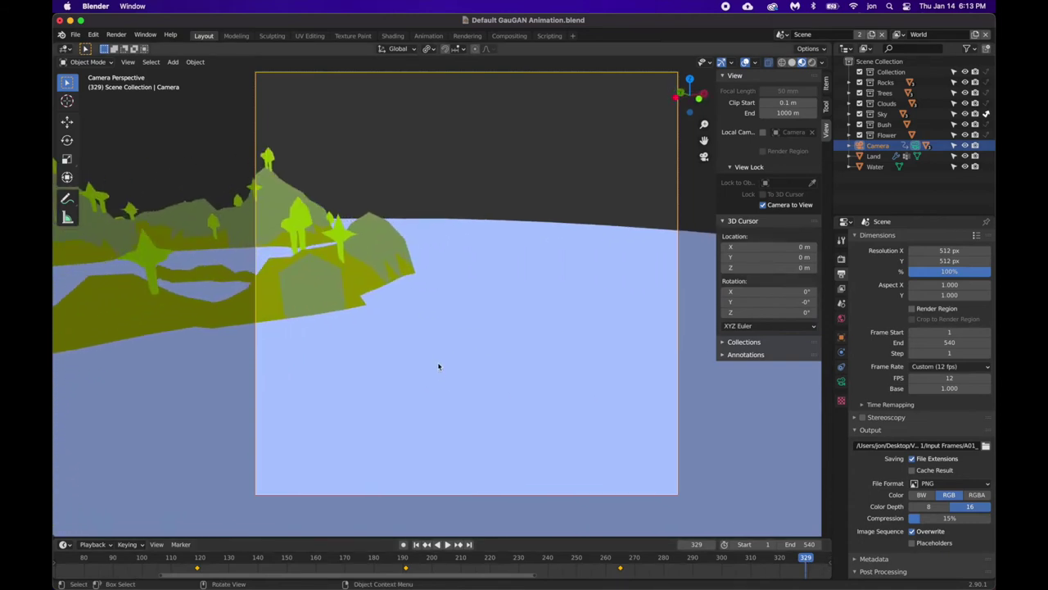
scroll(438, 367, "left", 3)
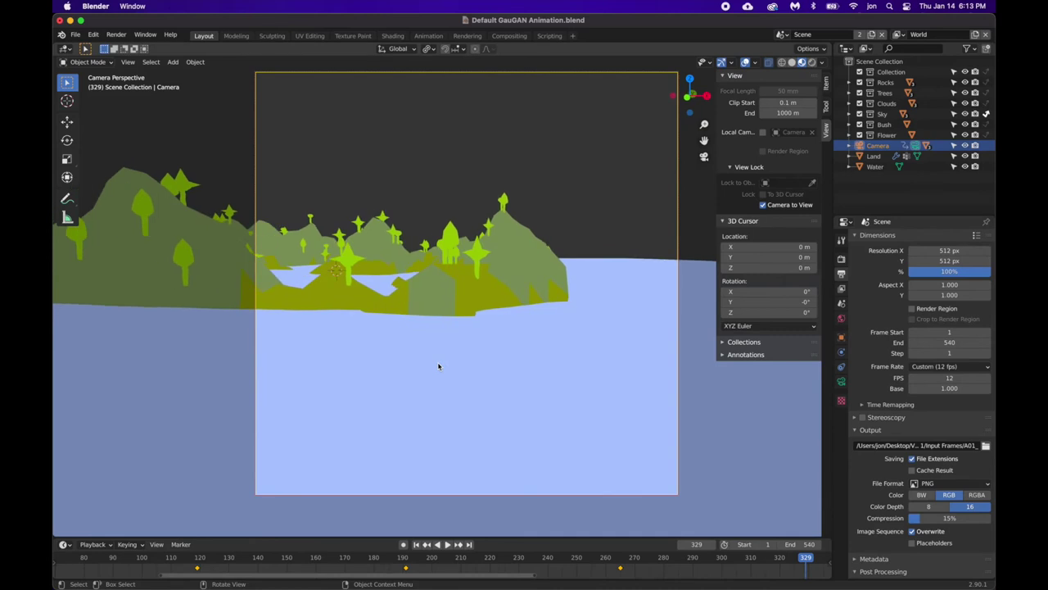
key("i")
left_click(439, 366)
From frame 417, play and fly the camera further out over the water.
scroll(790, 565, "right", 5)
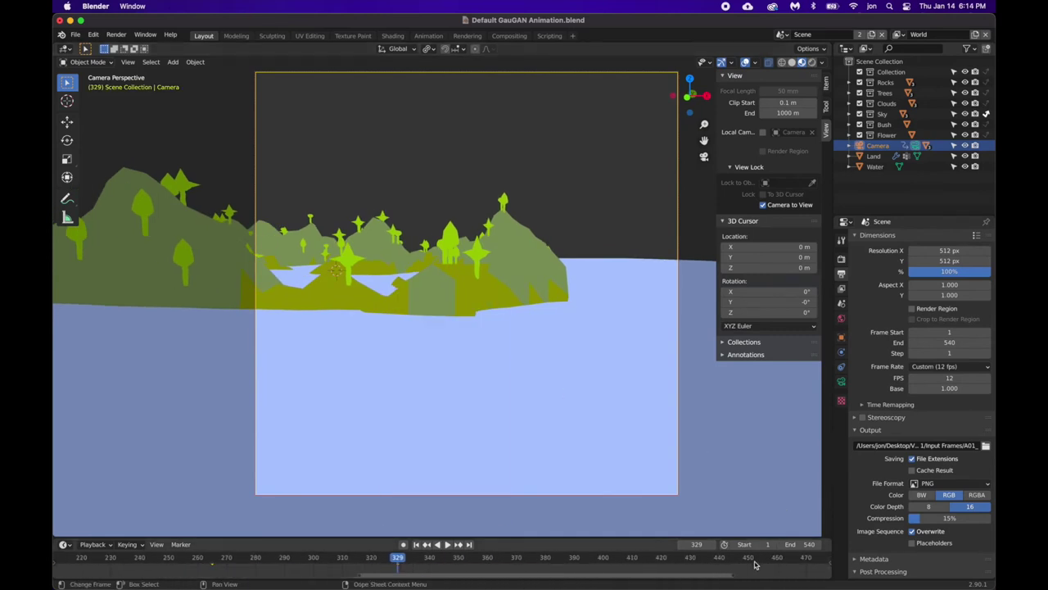
left_click(653, 557)
key("space")
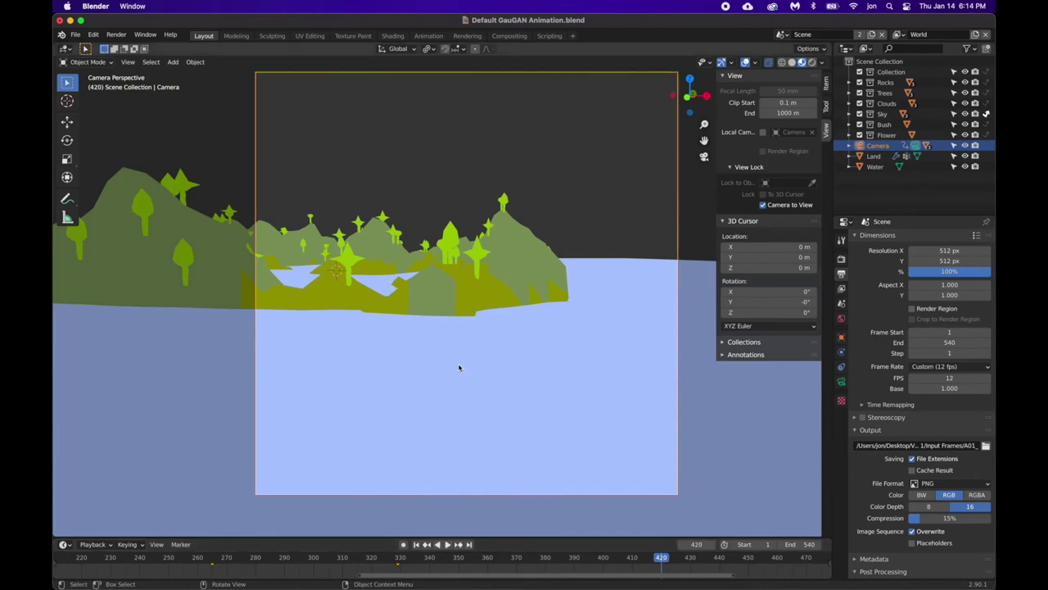
scroll(459, 367, "up", 6, "ctrl")
scroll(459, 368, "up", 5)
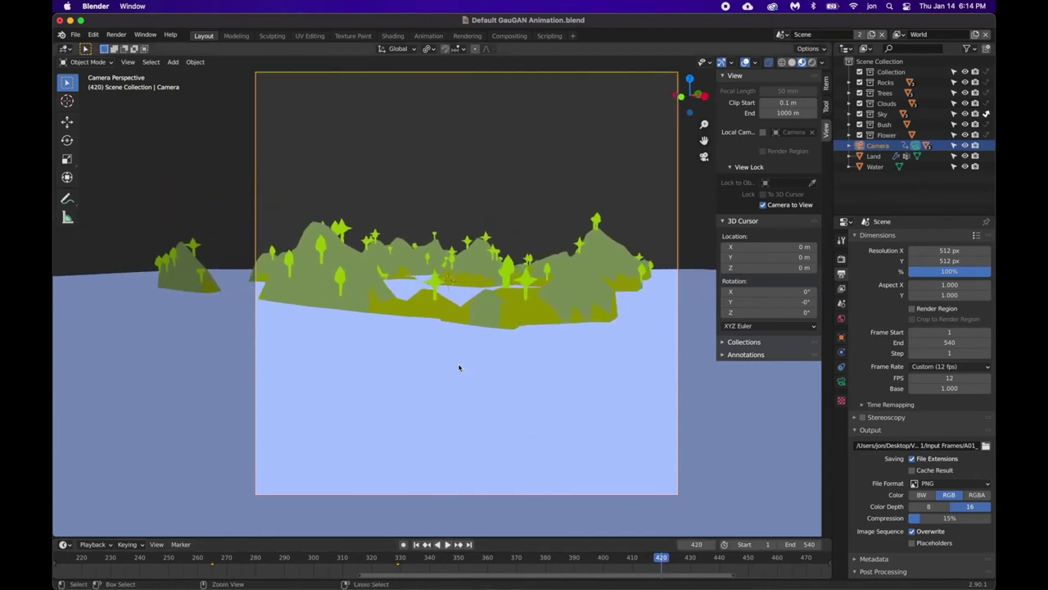
scroll(458, 367, "up", 4)
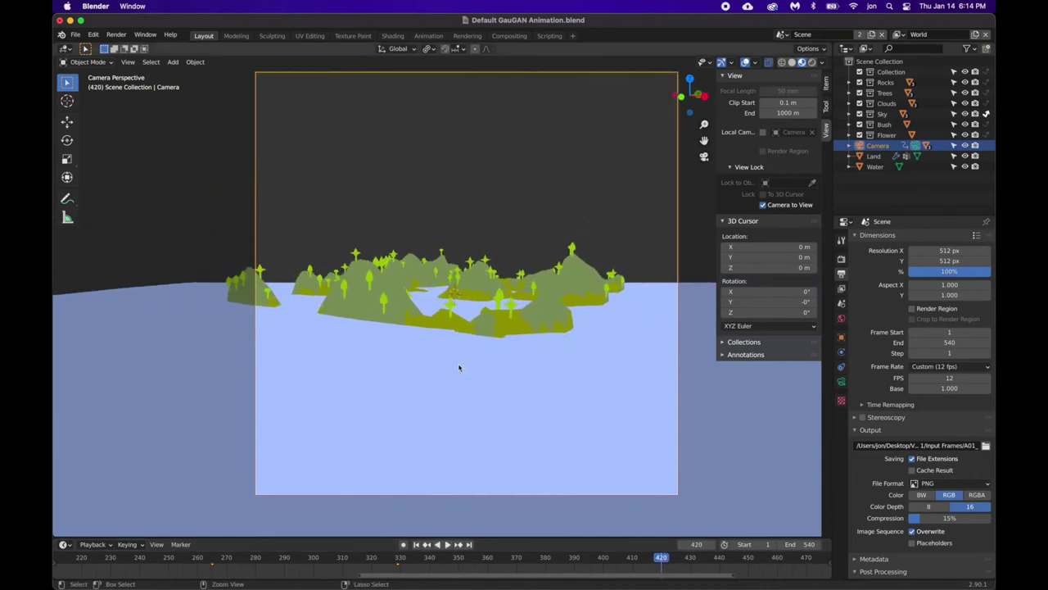
Keyframe a wide landscape view at the final frame 540, then replay from frame 1.
key("shift+Right")
key("i")
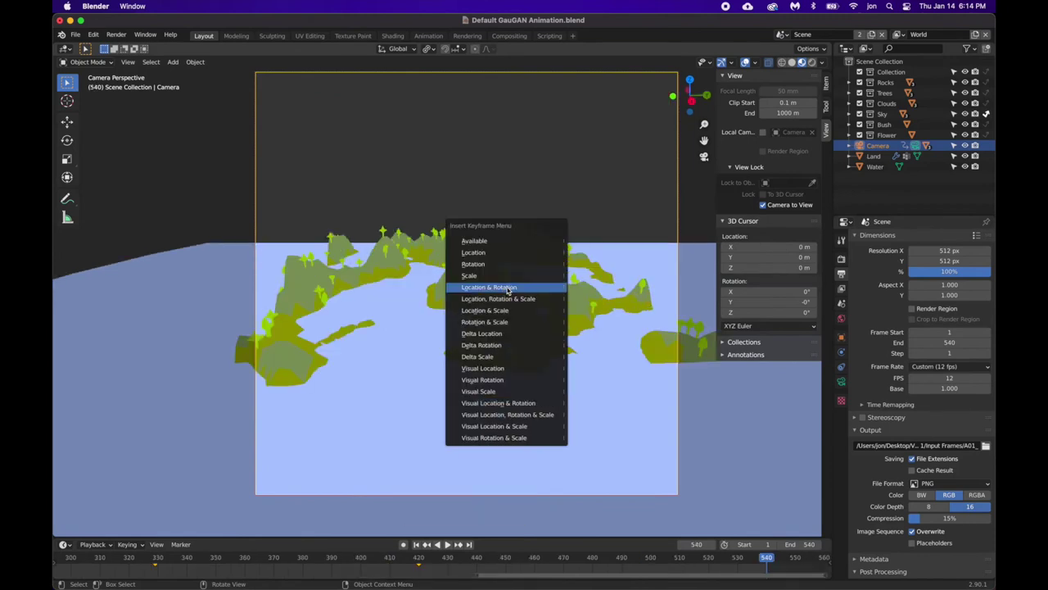
left_click(508, 288)
left_click(447, 544)
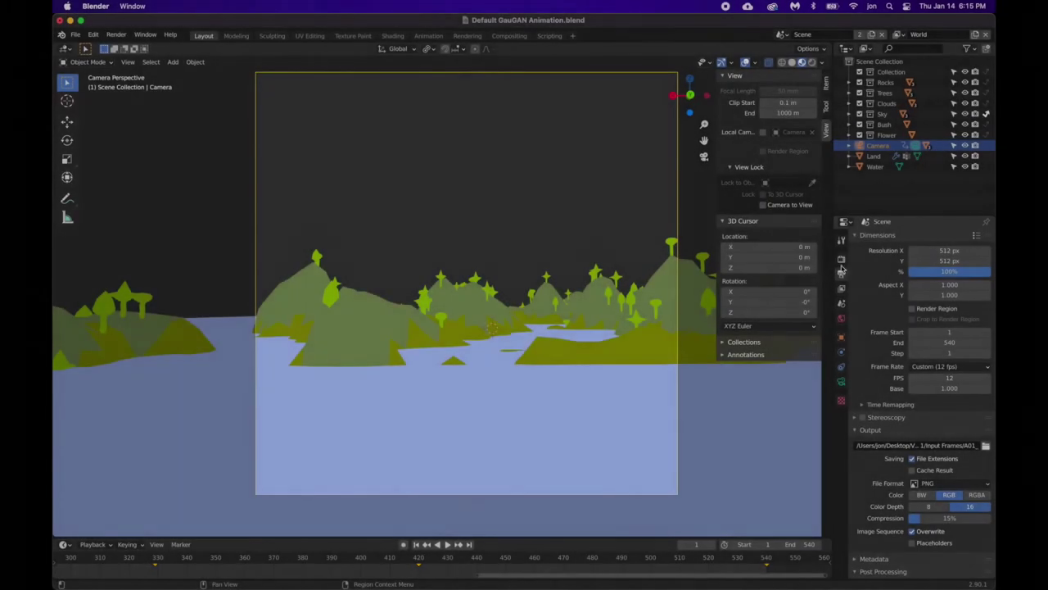
Scroll Render Properties down to Film's 10.00 px pixel filter and orbit away from the camera.
scroll(890, 413, "down", 2)
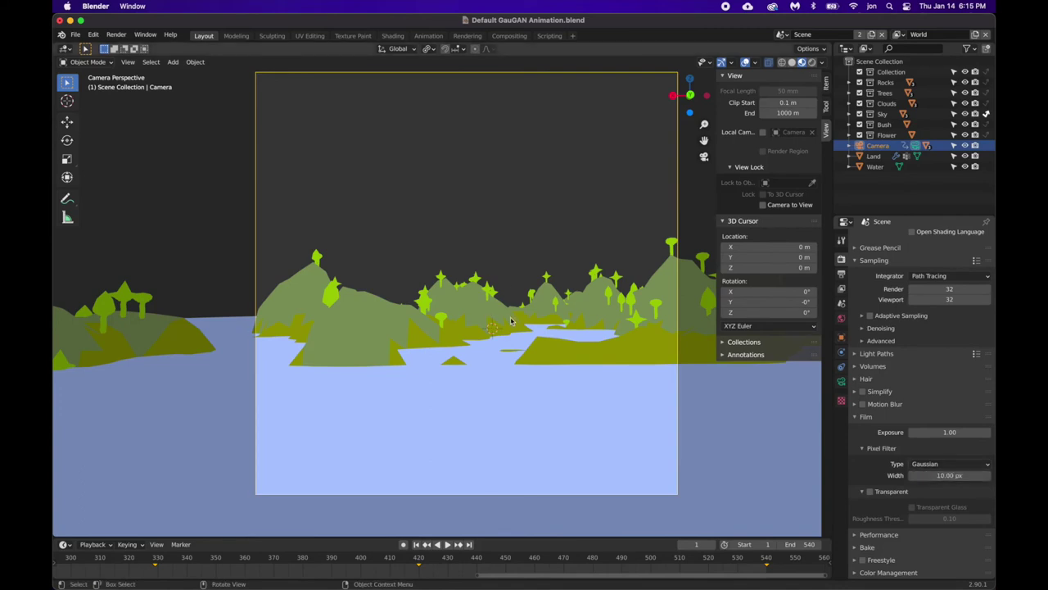
middle_click_drag(510, 320, 644, 204)
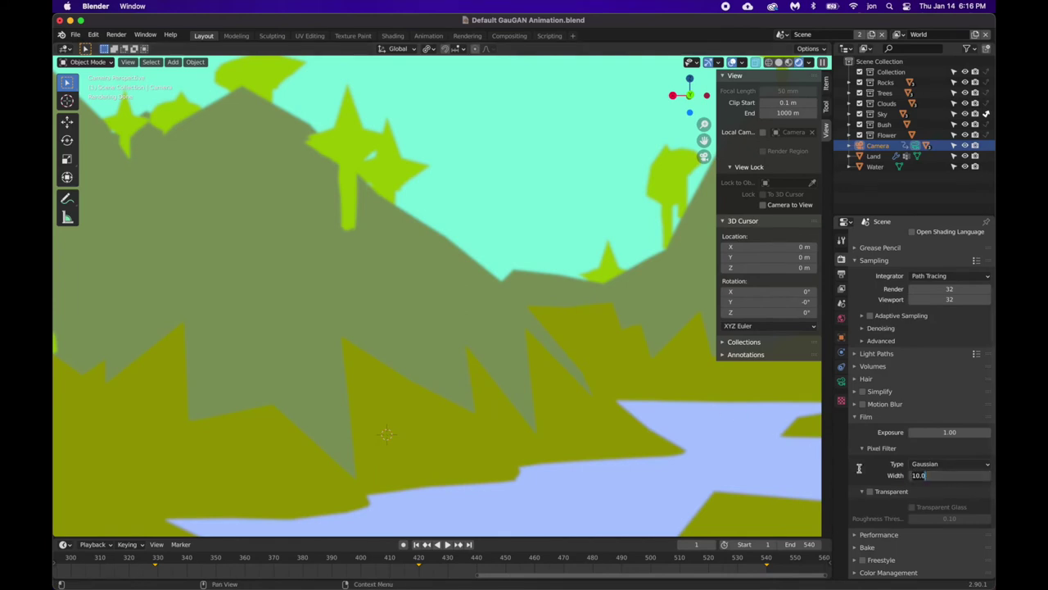
Set the Film pixel filter width to 0.01 px for crisp colour areas in the rendered view.
type(".01")
key("Return")
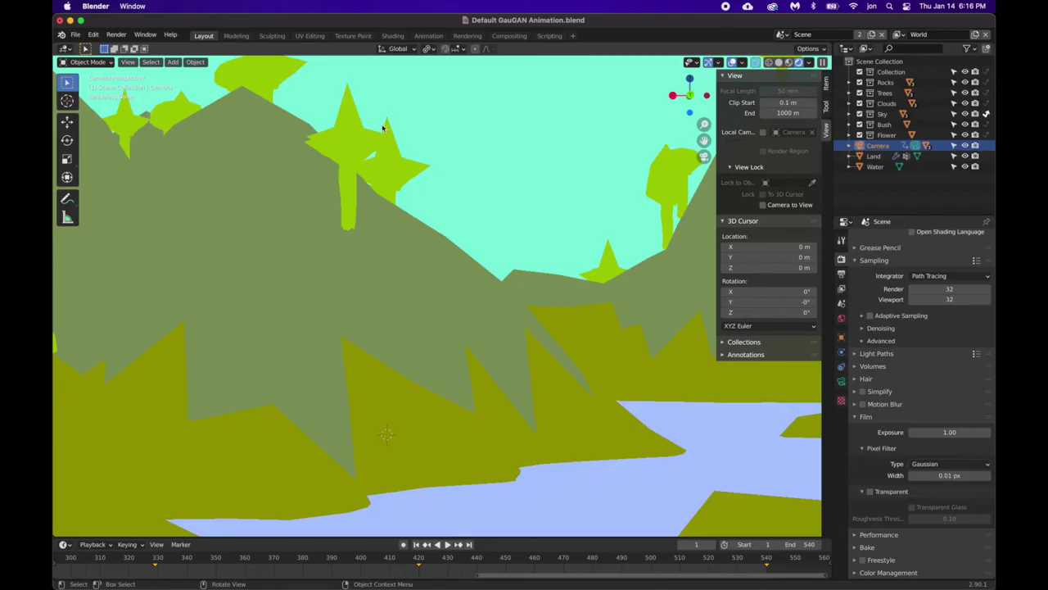
scroll(427, 276, "down", 10, "ctrl")
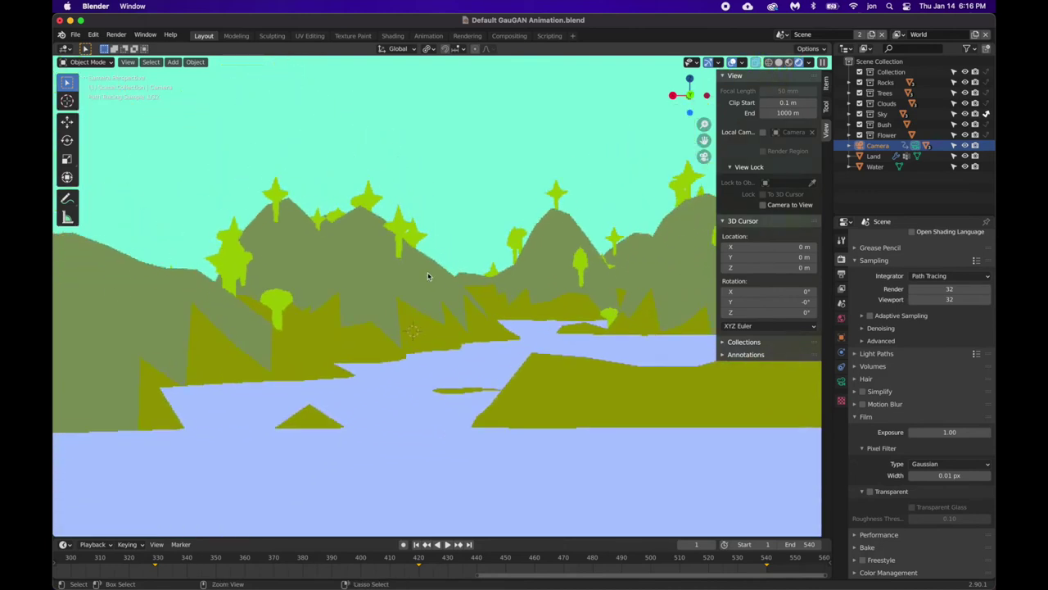
scroll(428, 276, "down", 8)
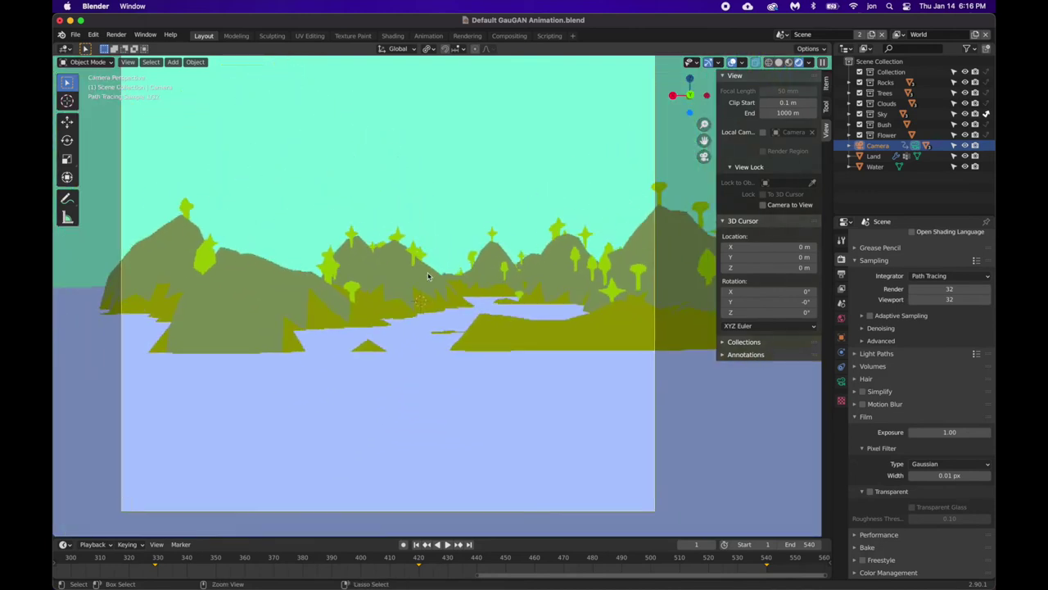
scroll(428, 276, "up", 5)
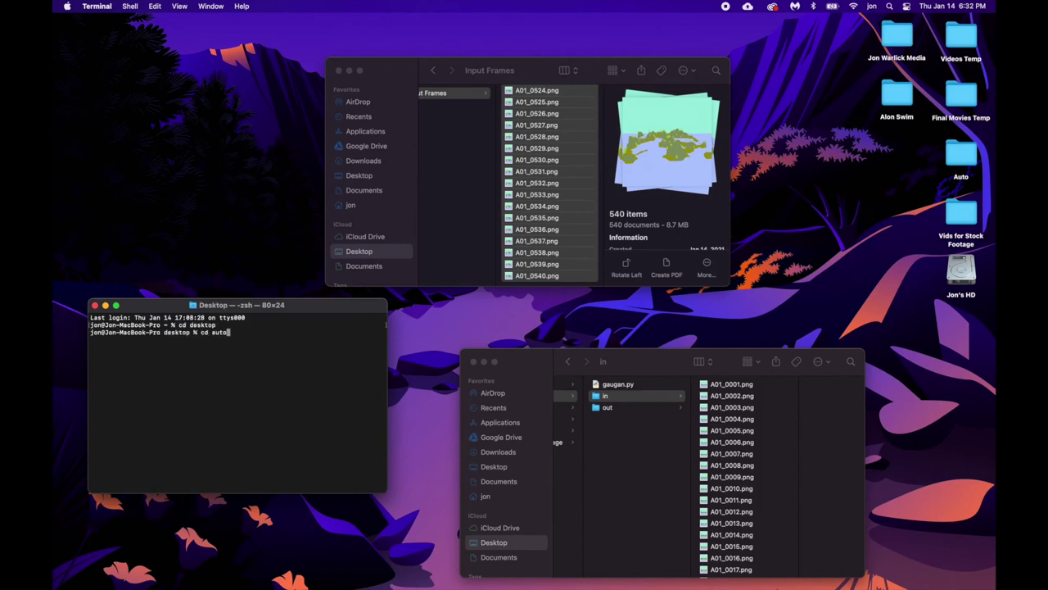
Run python3 gaugan.py -s 1 from the auto folder, then preview the generated JPGs in the out folder.
key("Return")
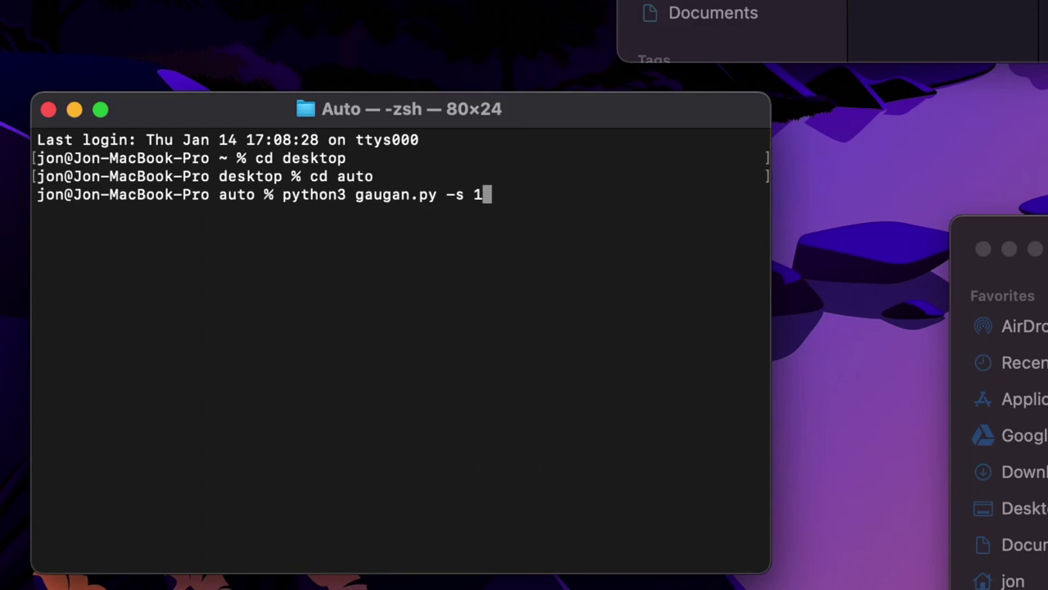
key("Return")
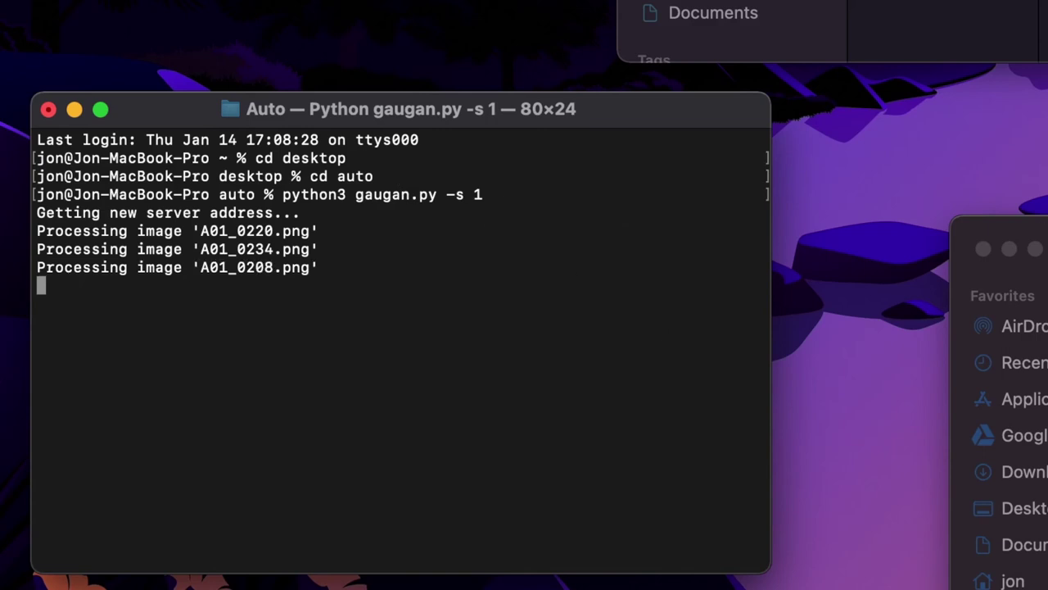
left_click(873, 267)
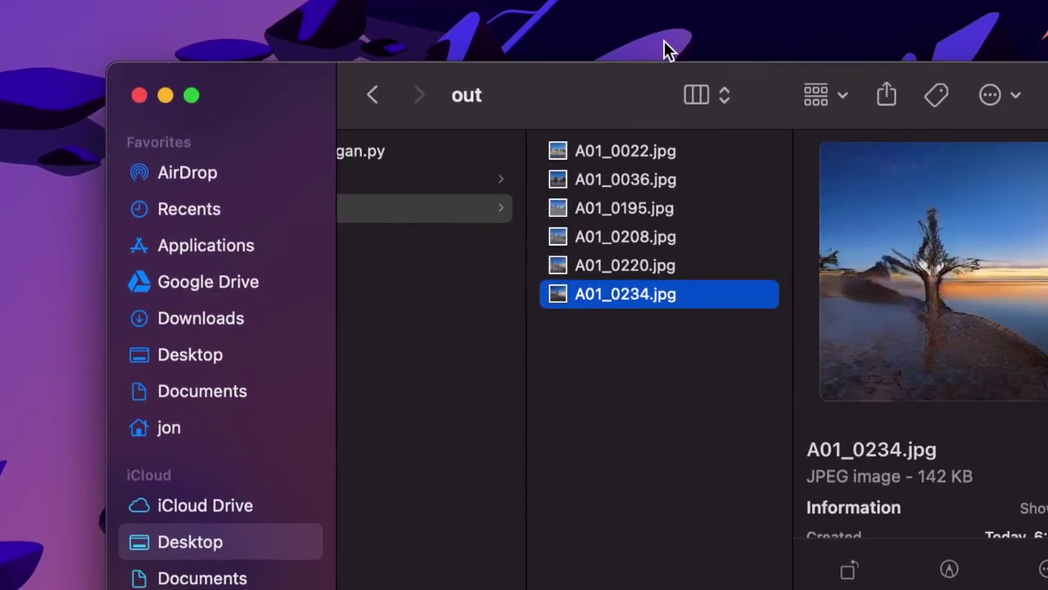
key("Up")
key("Up")
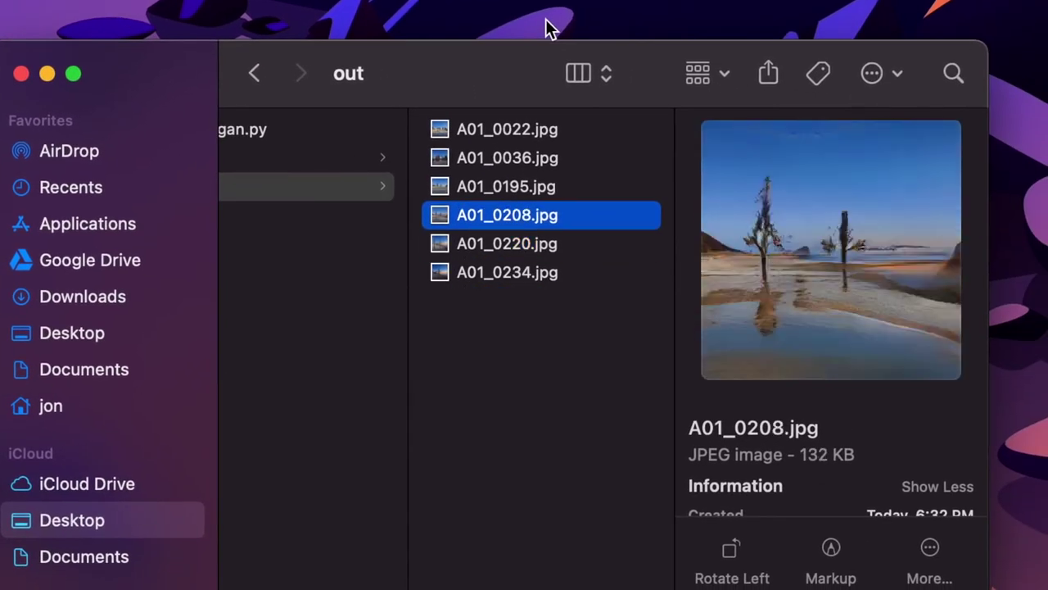
key("Up")
key("Up")
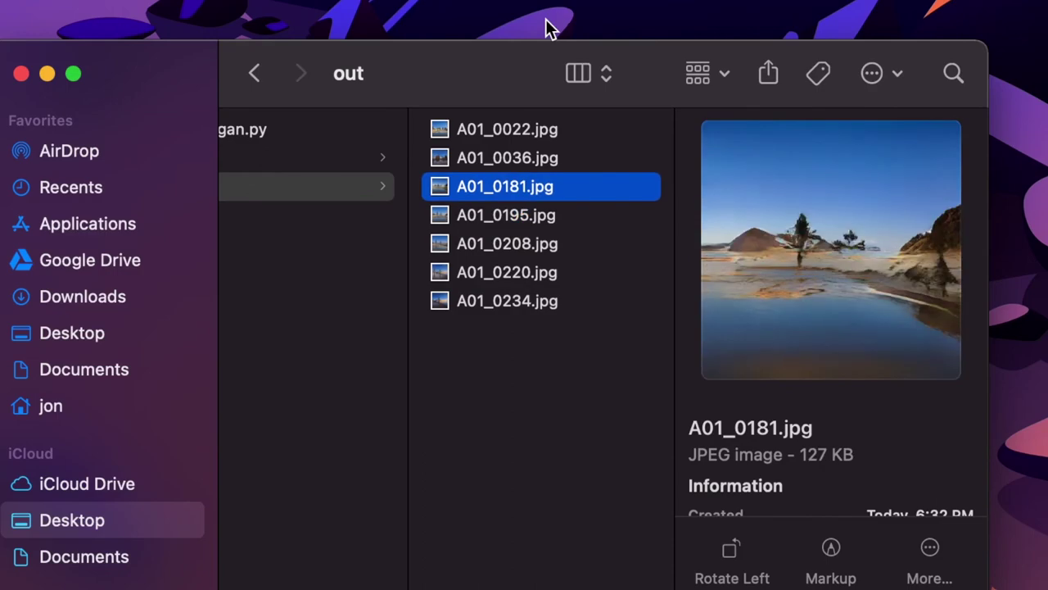
key("Up")
key("Down")
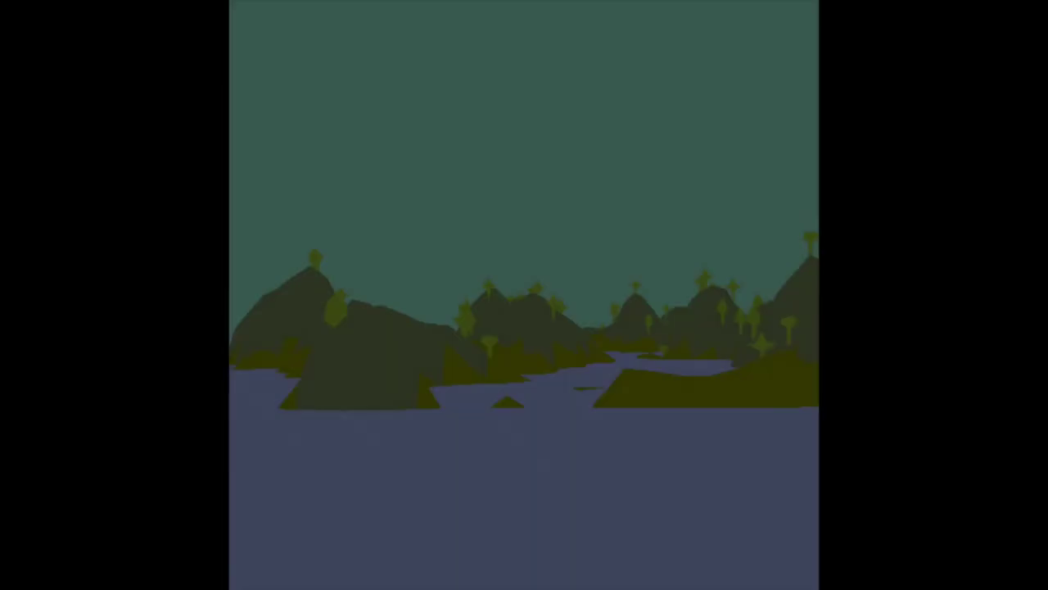